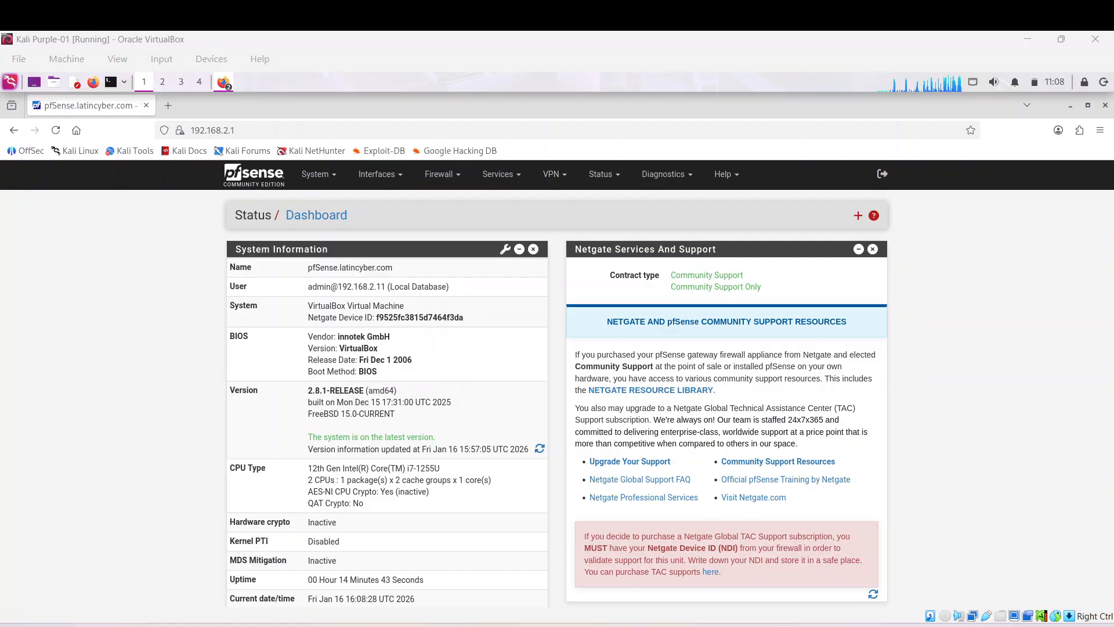
# - Start a new firewall IP alias and name it ABC26
pyautogui.click(461, 180)
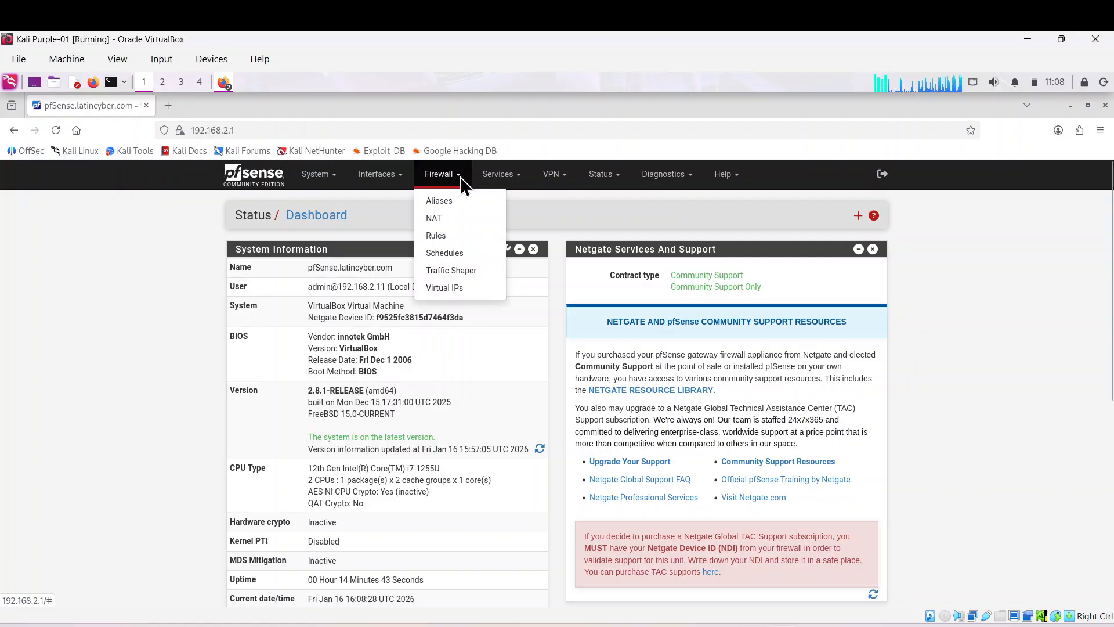
pyautogui.click(434, 203)
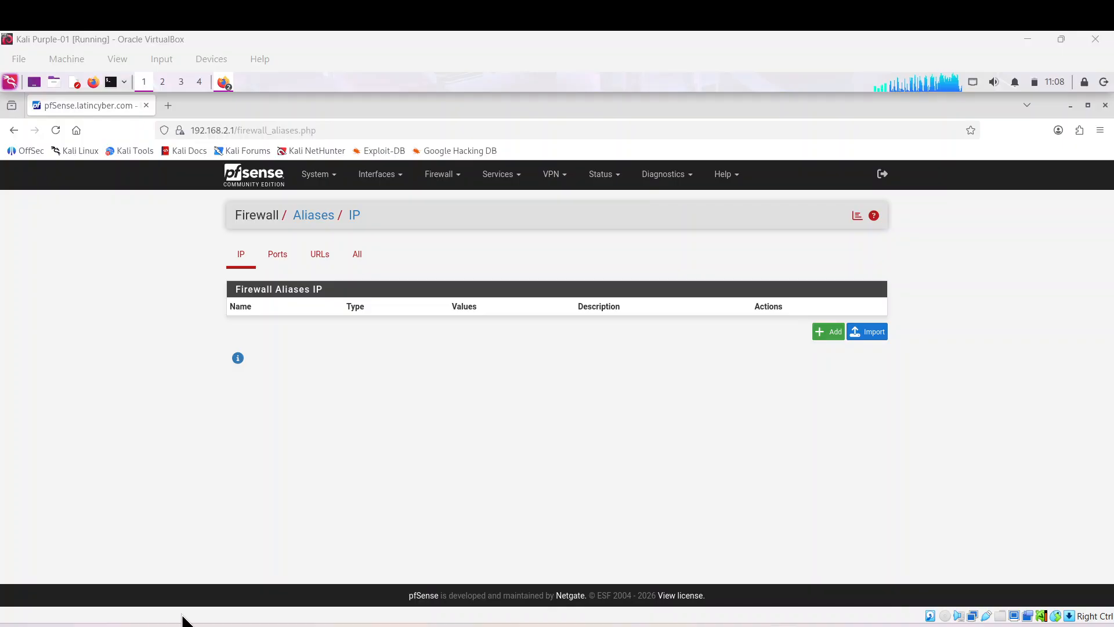
pyautogui.click(822, 333)
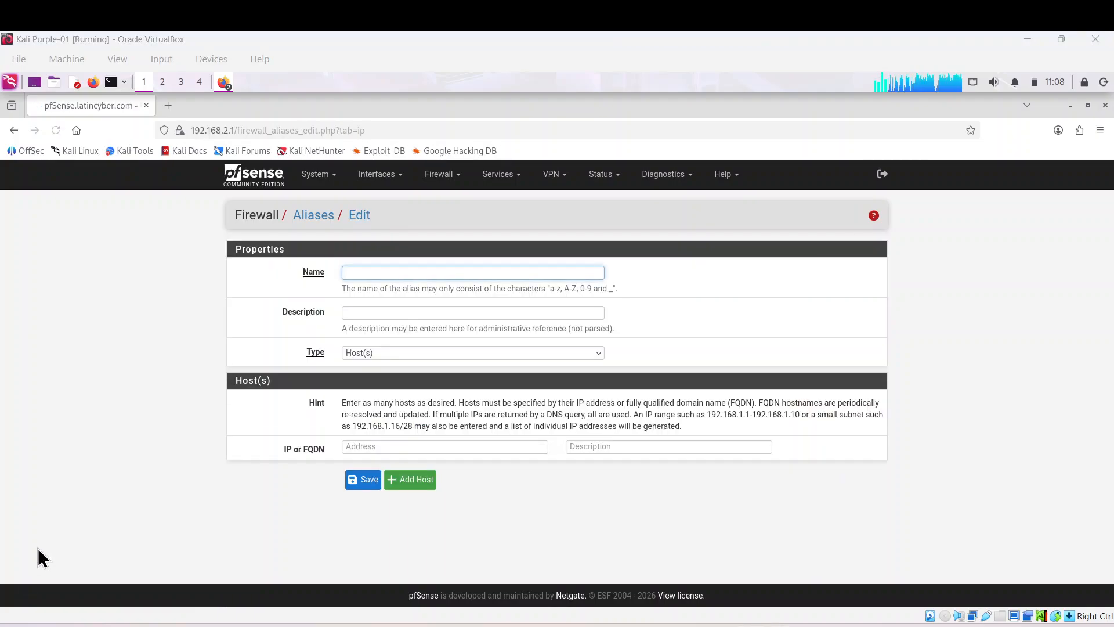
pyautogui.click(365, 269)
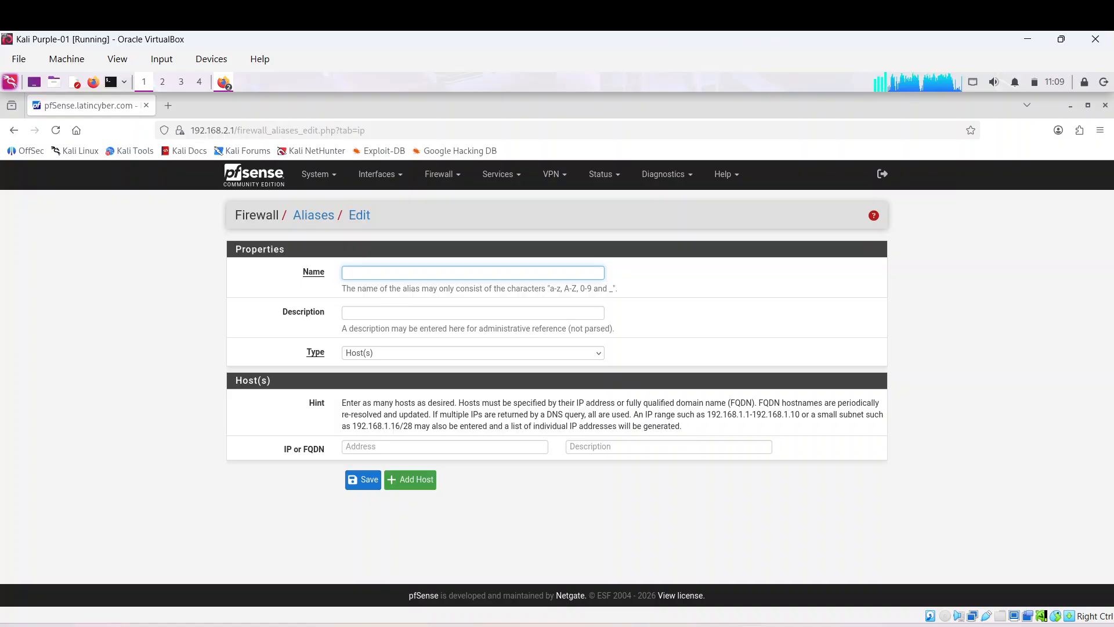
pyautogui.write('Ab')
pyautogui.press('BackSpace')
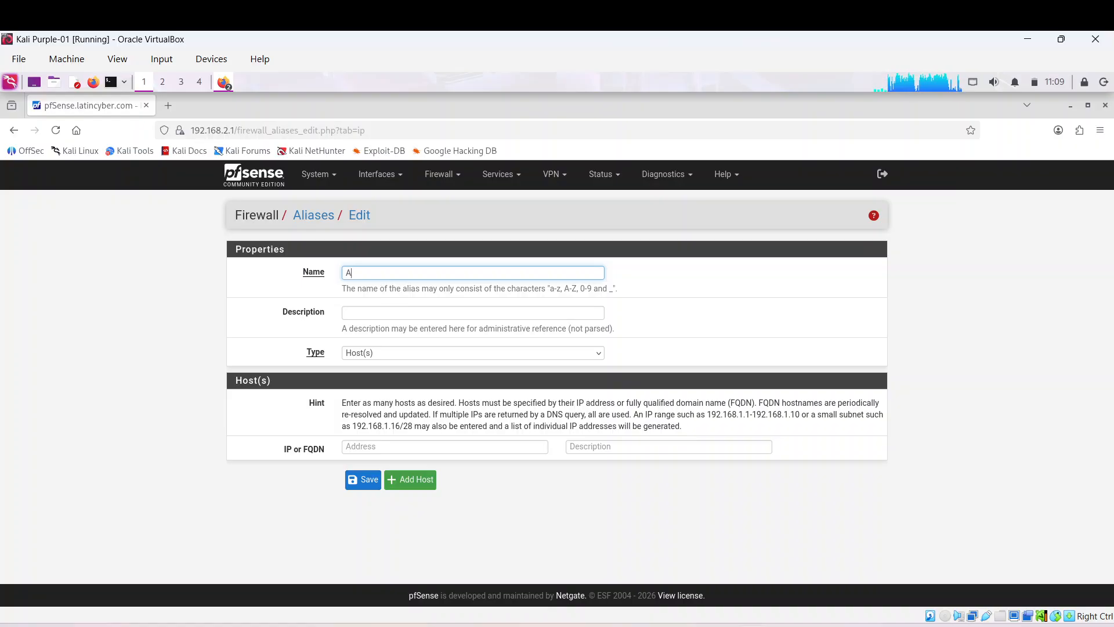
pyautogui.write('BC')
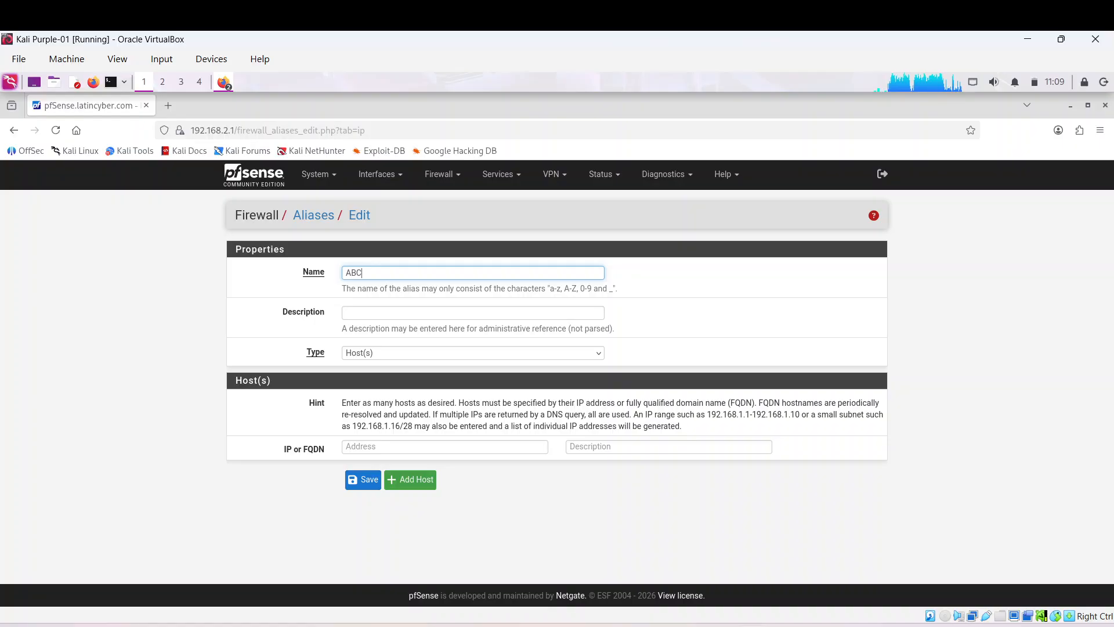
pyautogui.write('26')
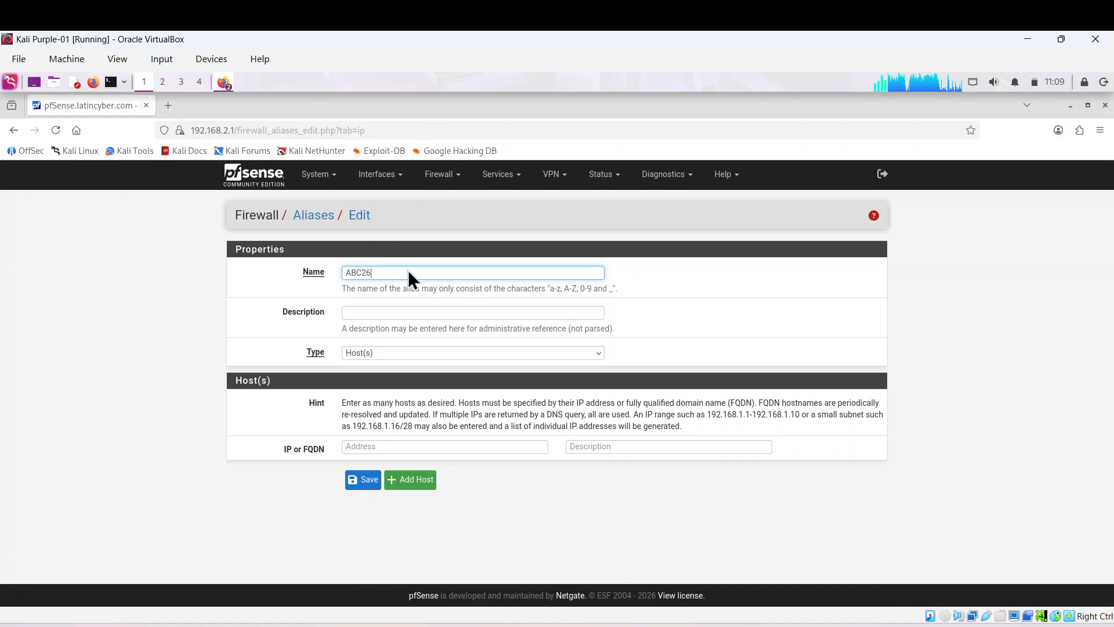
# - Enter "Private IPv4 Adress Space" as the description of the ABC26 alias
pyautogui.click(388, 312)
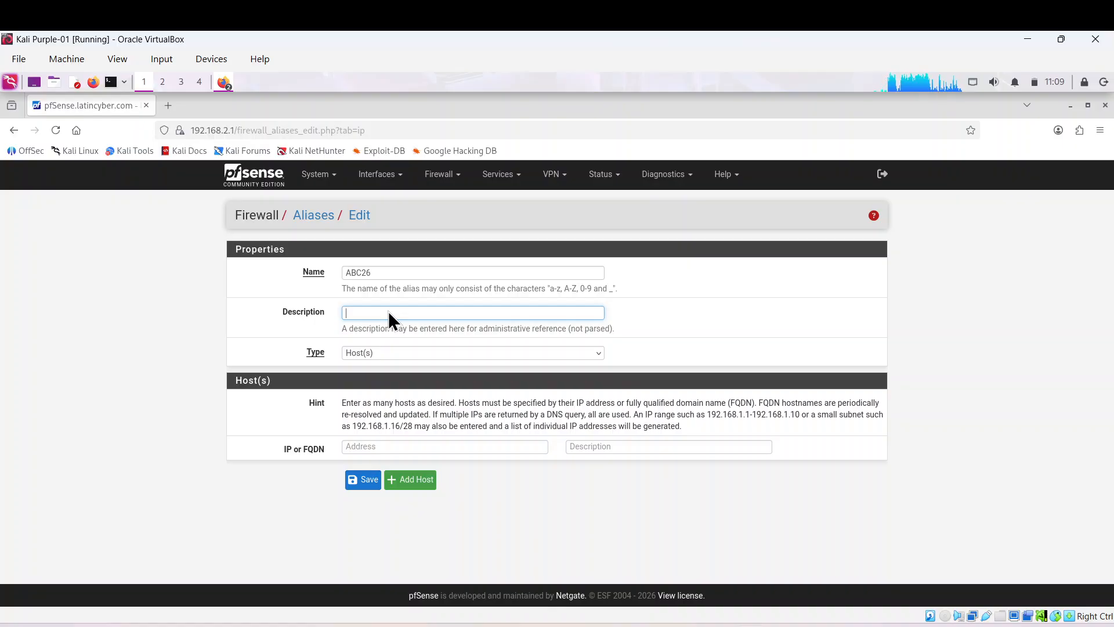
pyautogui.write('Pri')
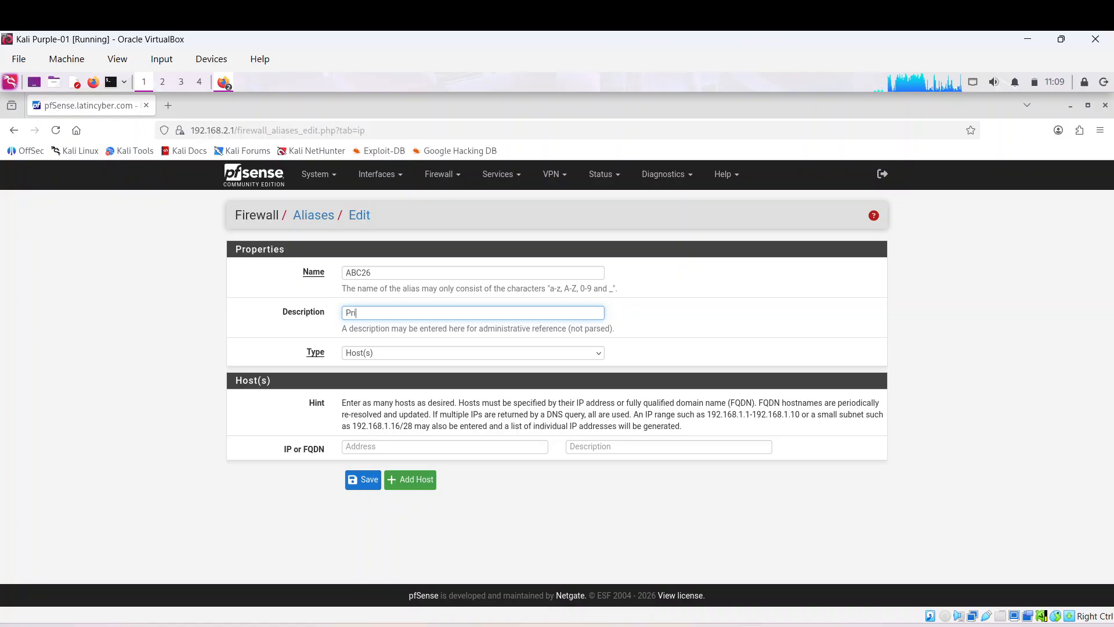
pyautogui.write('vate')
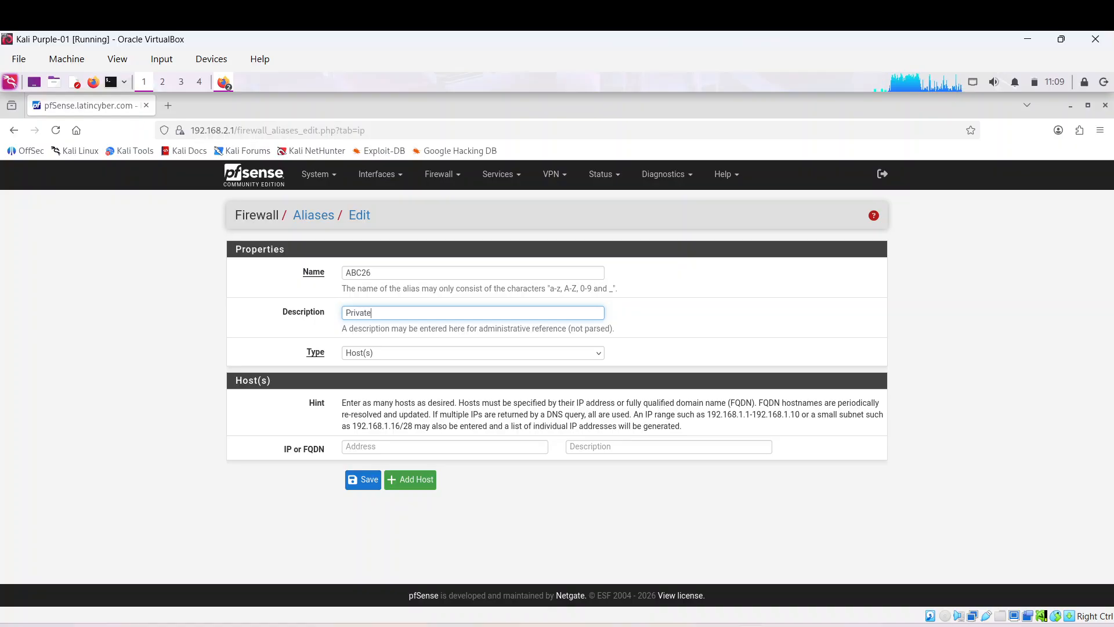
pyautogui.write(' I')
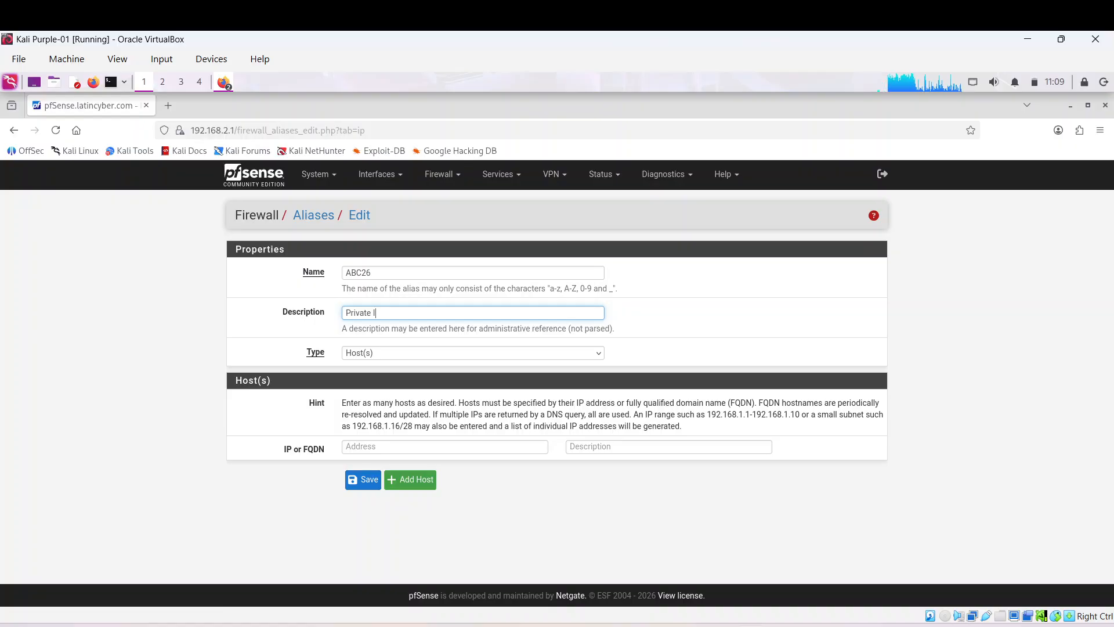
pyautogui.write('Pv')
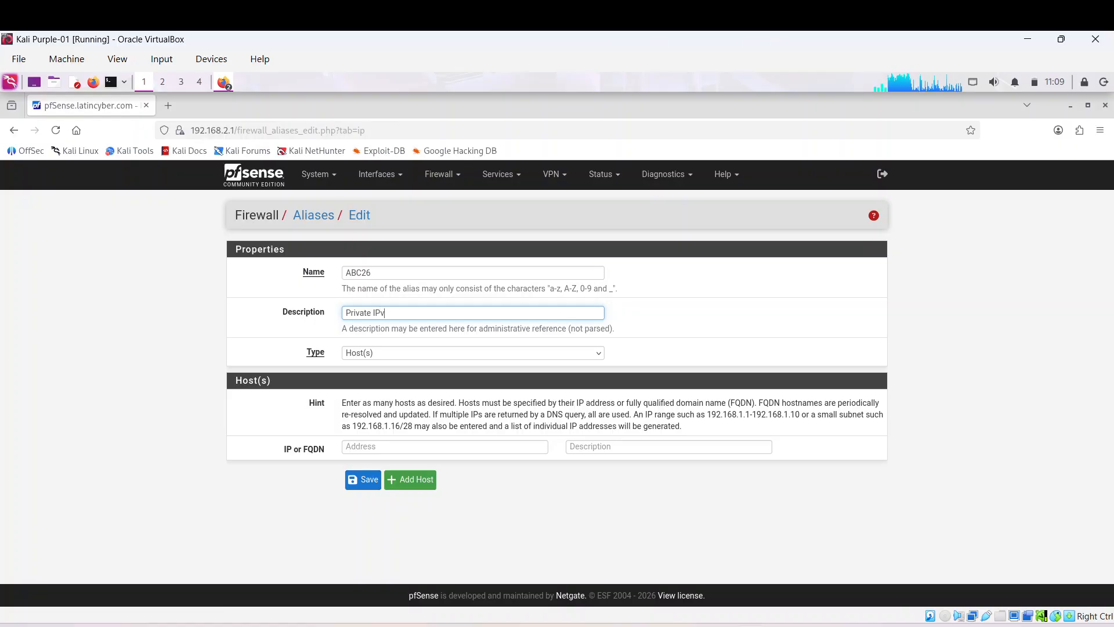
pyautogui.write('4 ')
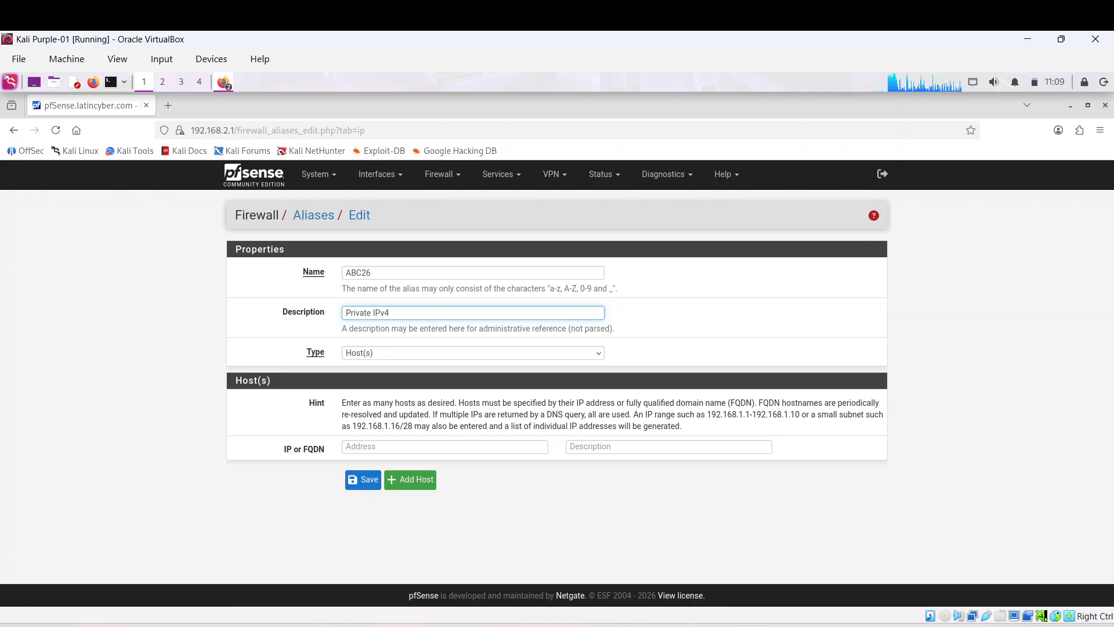
pyautogui.write('Ad')
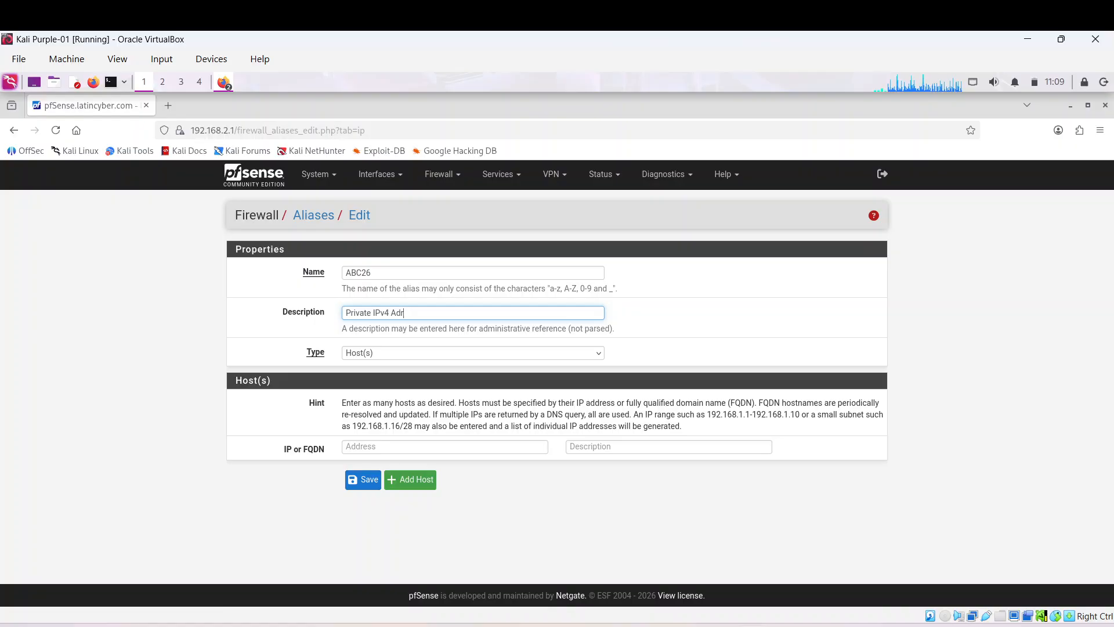
pyautogui.write('ress ')
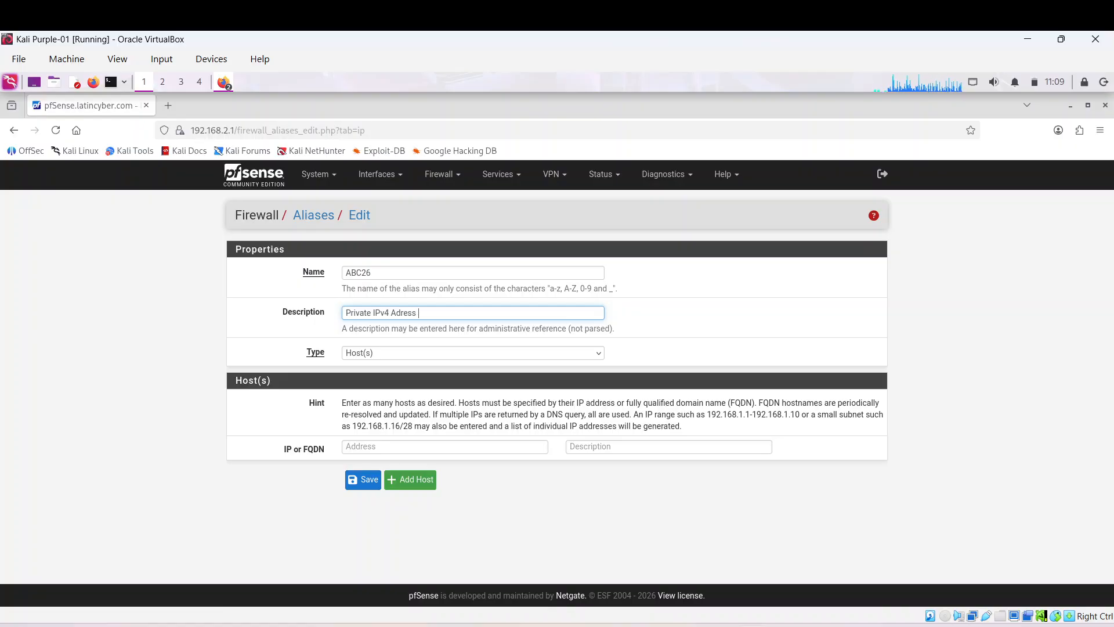
pyautogui.write('Sopa')
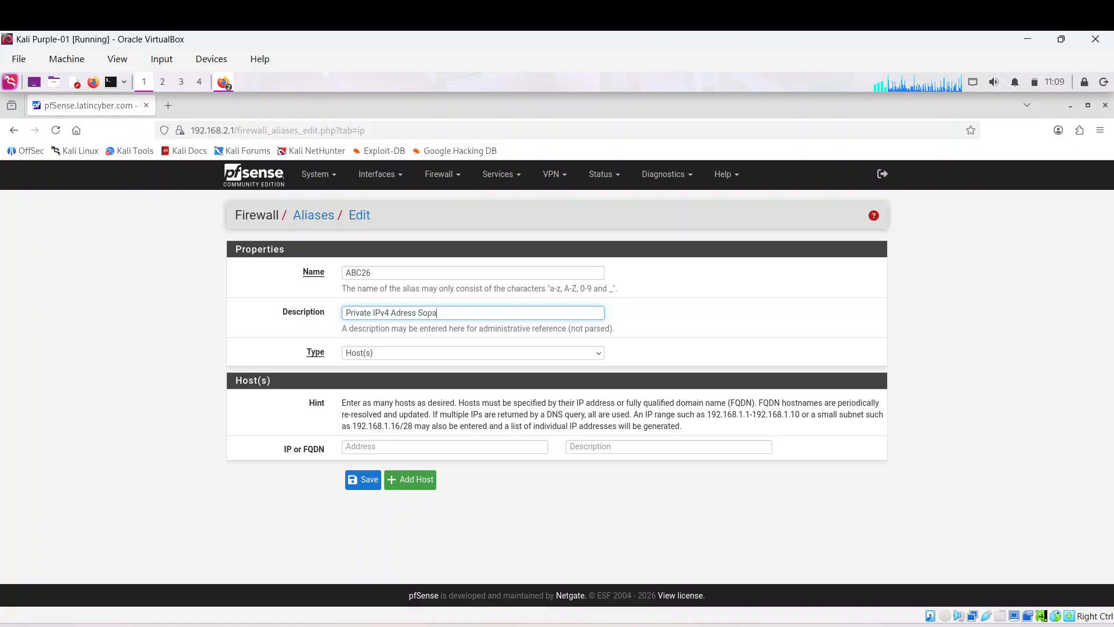
pyautogui.press('BackSpace')
pyautogui.press('BackSpace')
pyautogui.press('BackSpace')
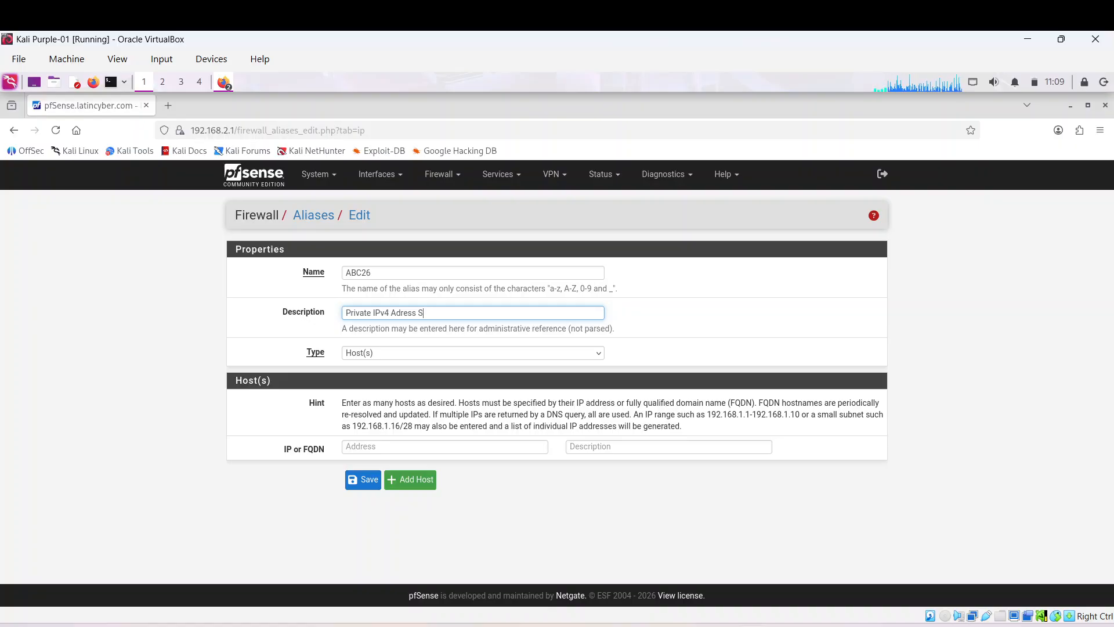
pyautogui.write('pace')
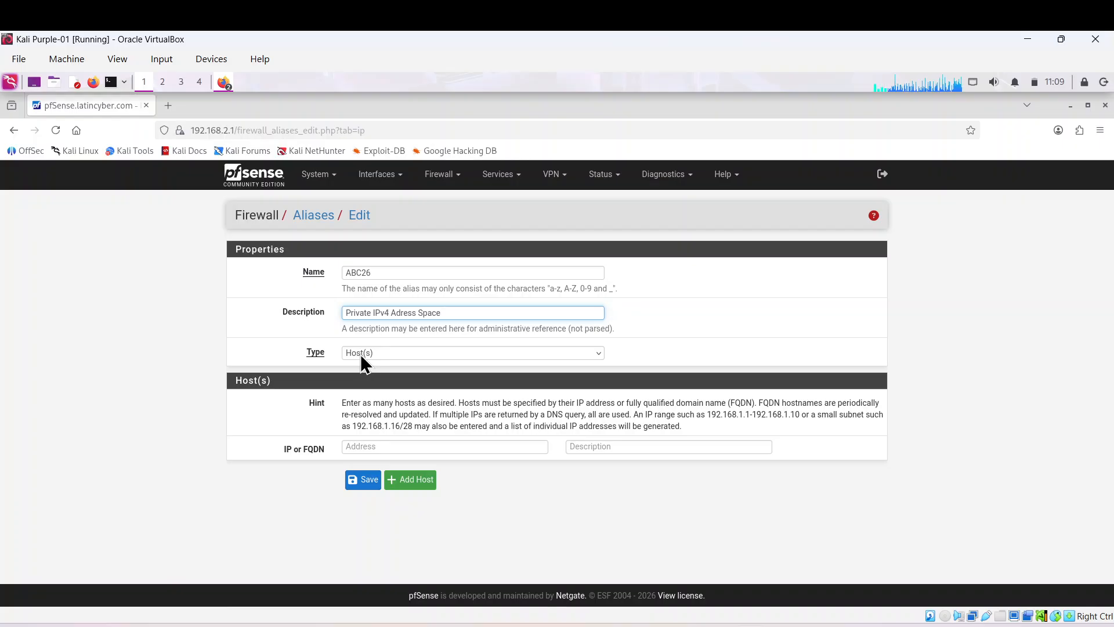
# - Set the alias type to Network(s) and enter 10.0.0.0 with CIDR mask 8 as the first network
pyautogui.click(597, 350)
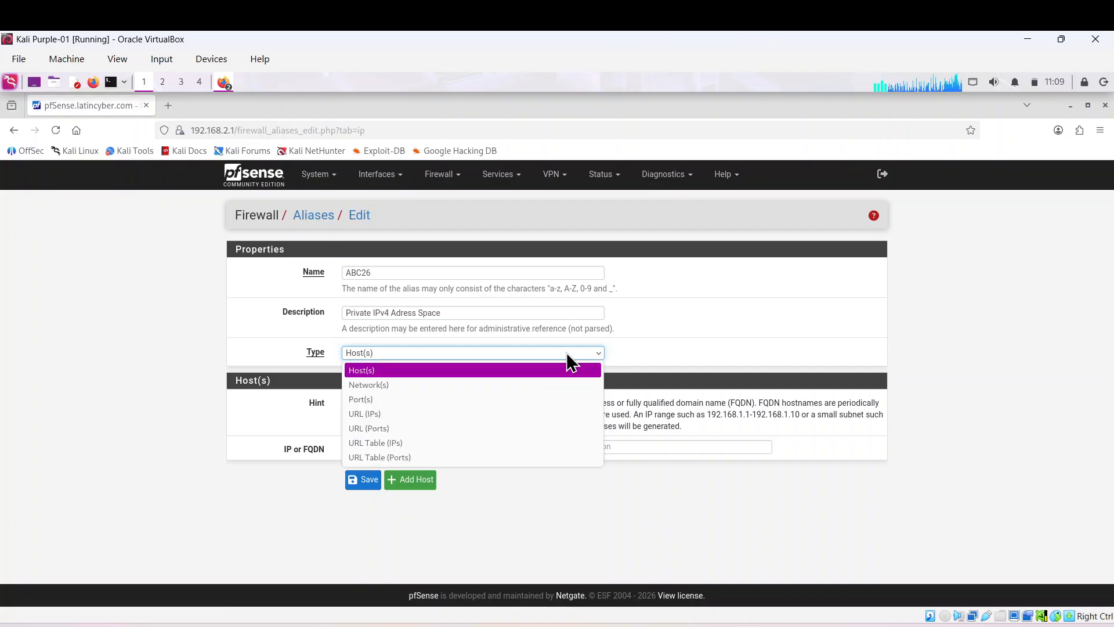
pyautogui.click(528, 389)
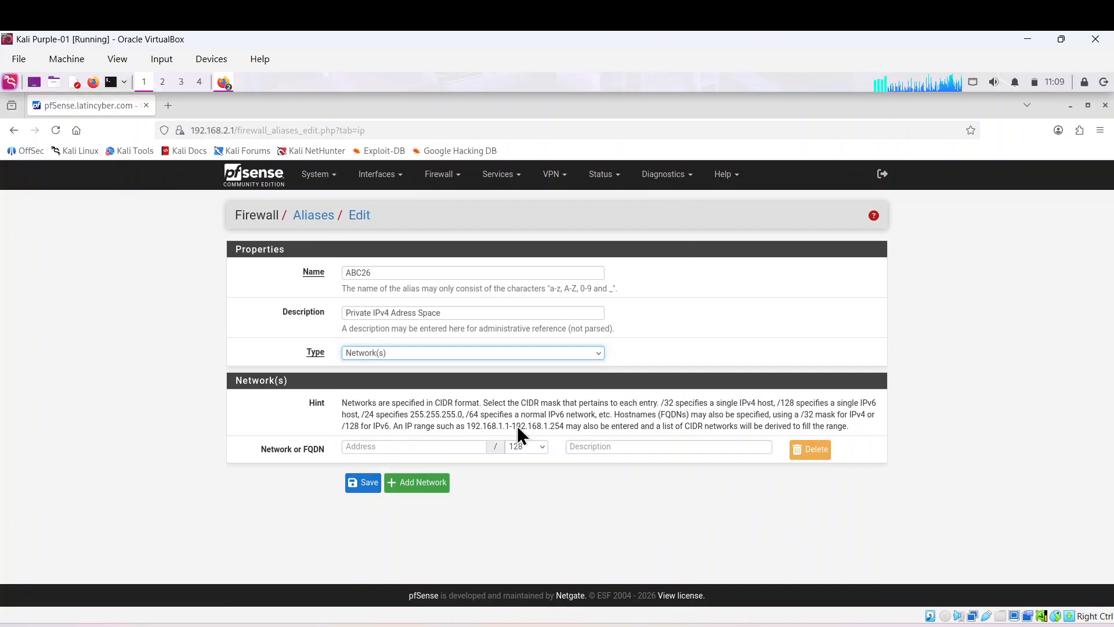
pyautogui.click(421, 447)
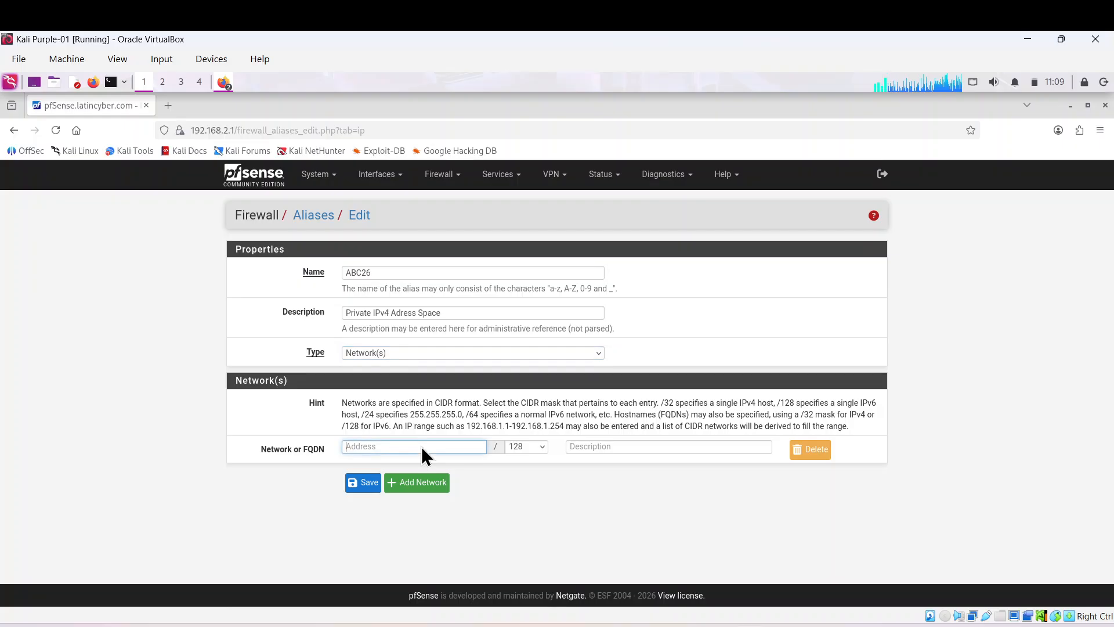
pyautogui.write('10.000')
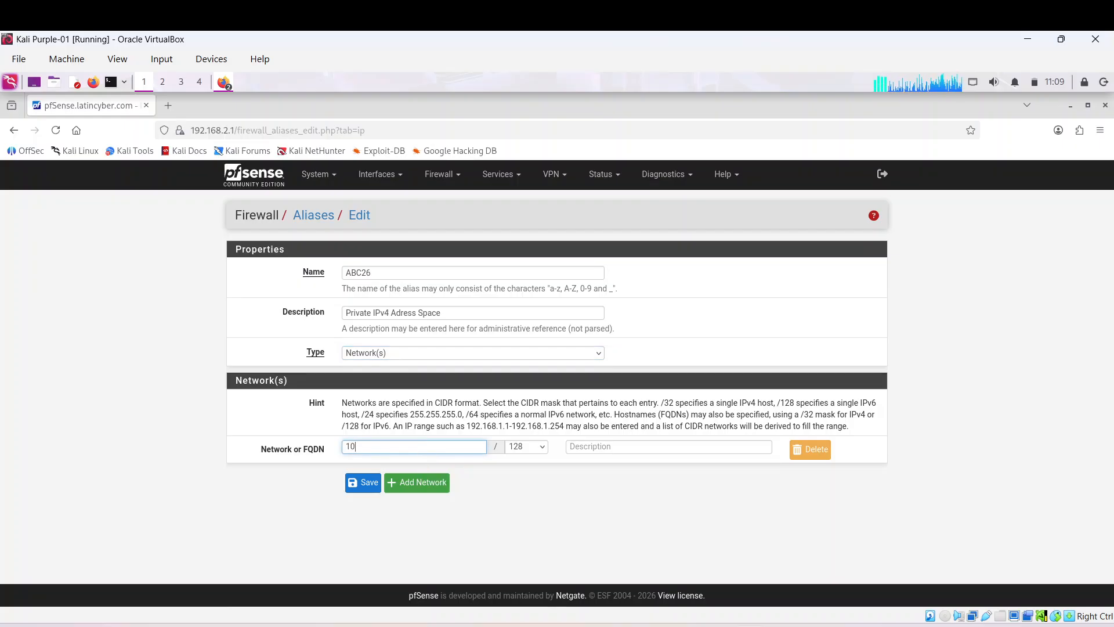
pyautogui.press('BackSpace')
pyautogui.press('BackSpace')
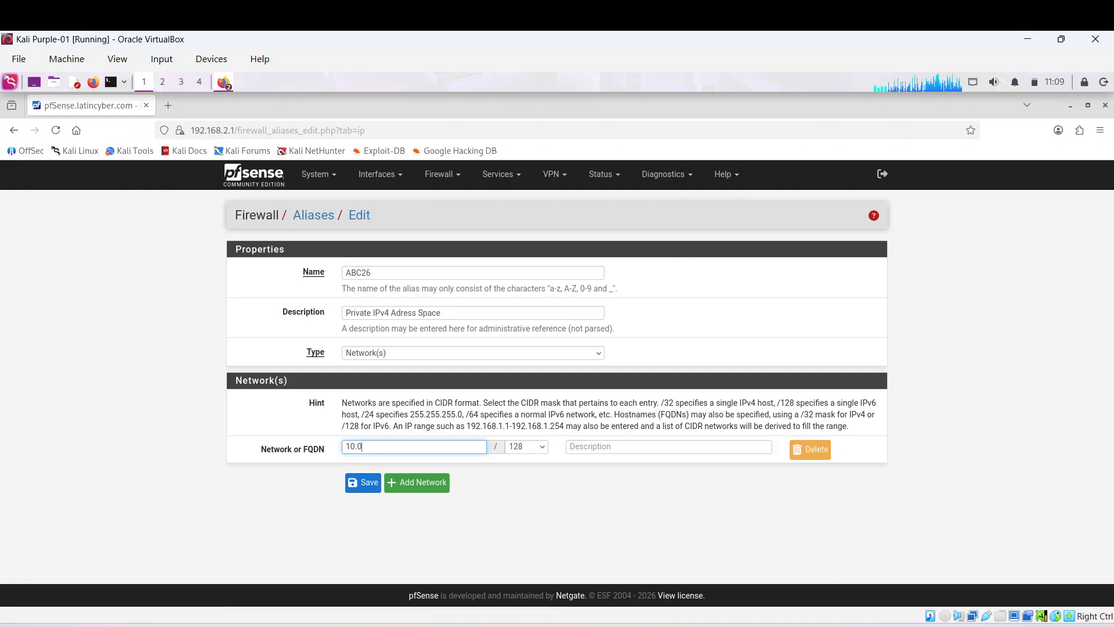
pyautogui.write('.0.0')
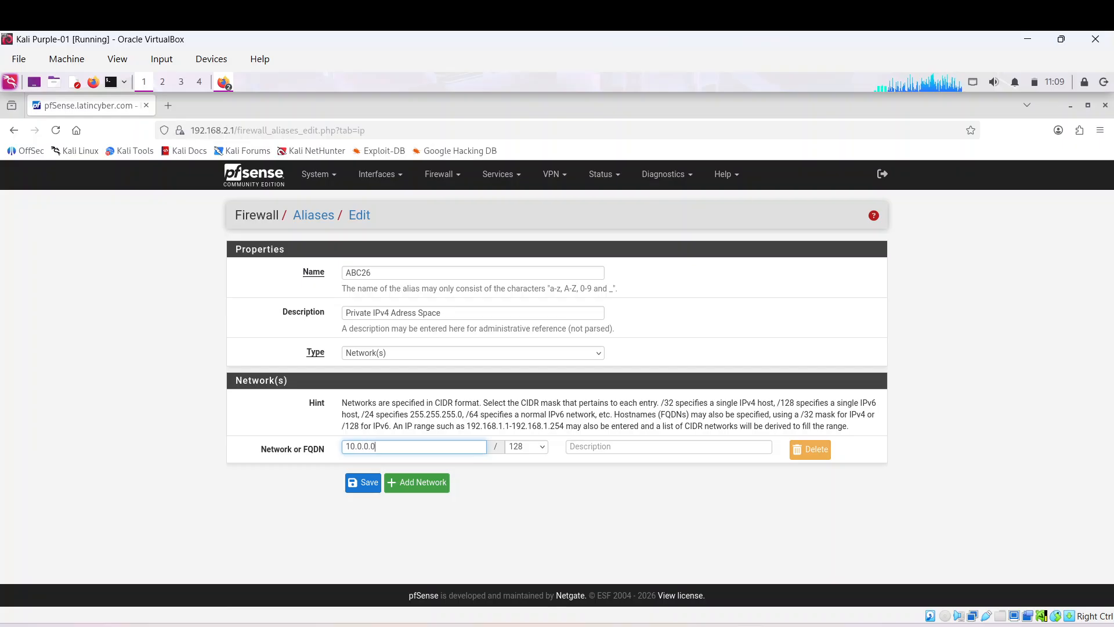
pyautogui.click(543, 451)
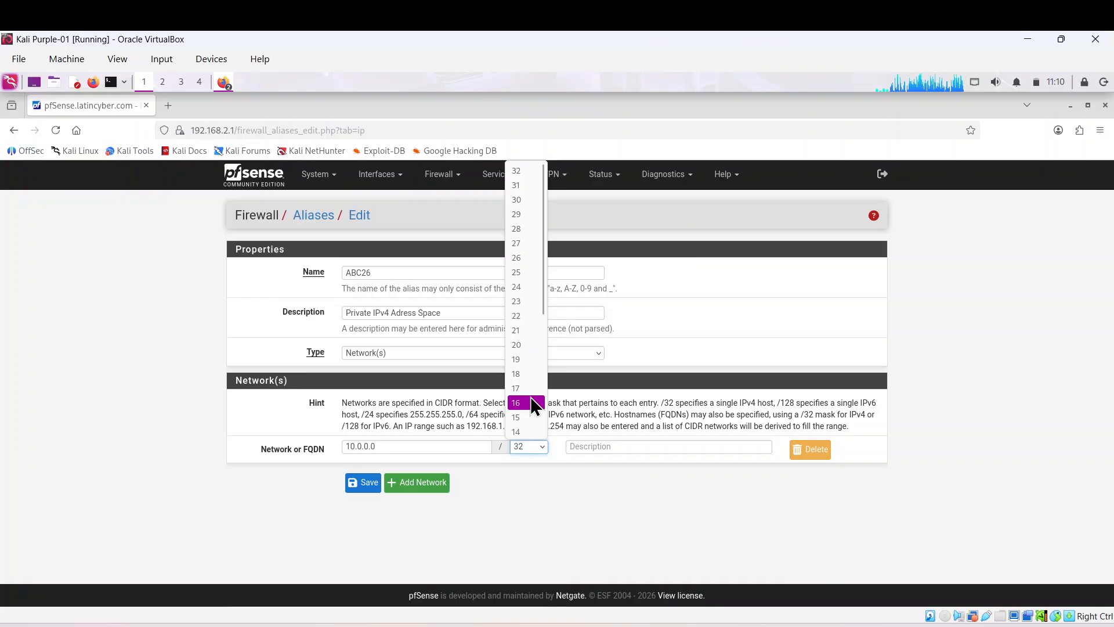
pyautogui.scroll(-2, 531, 417)
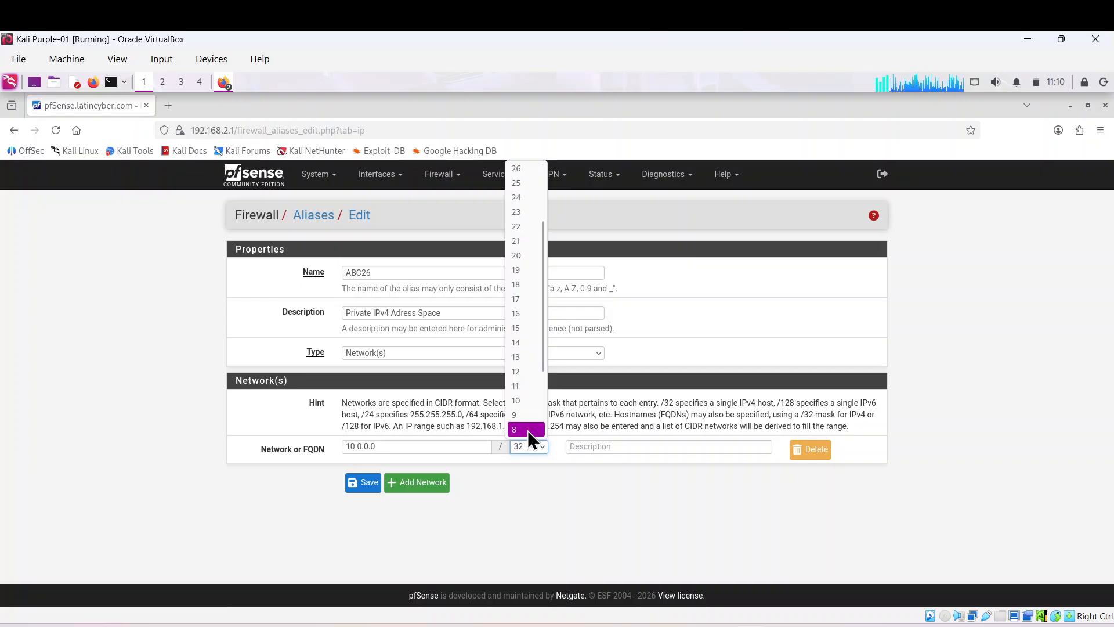
pyautogui.click(528, 430)
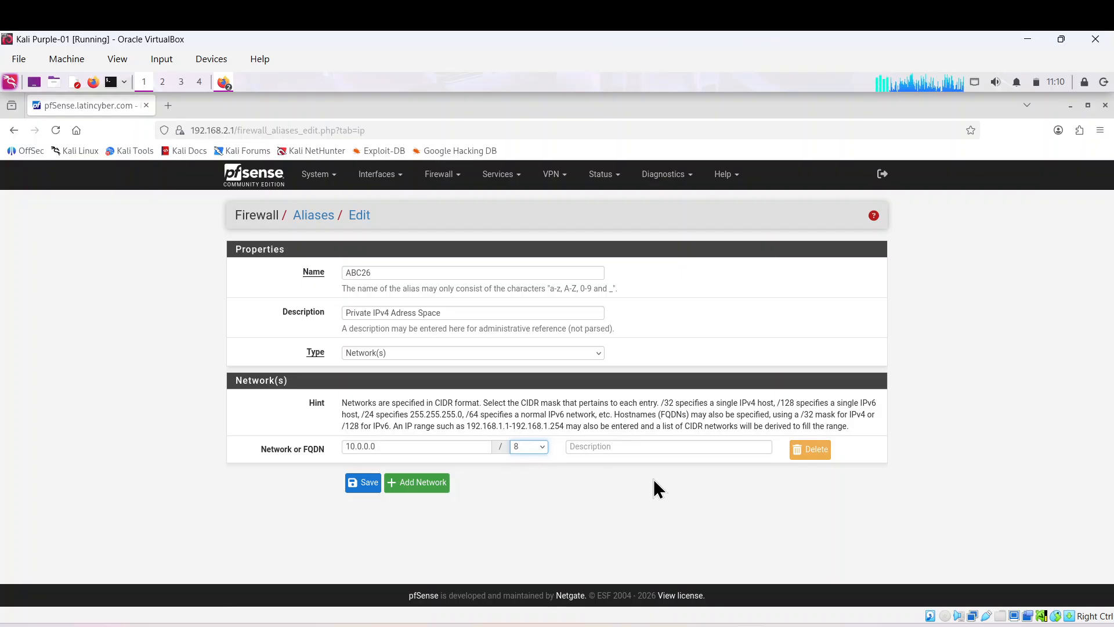
# - Add a second network entry to the alias with address 172.16.0.0 and CIDR mask 32
pyautogui.click(425, 488)
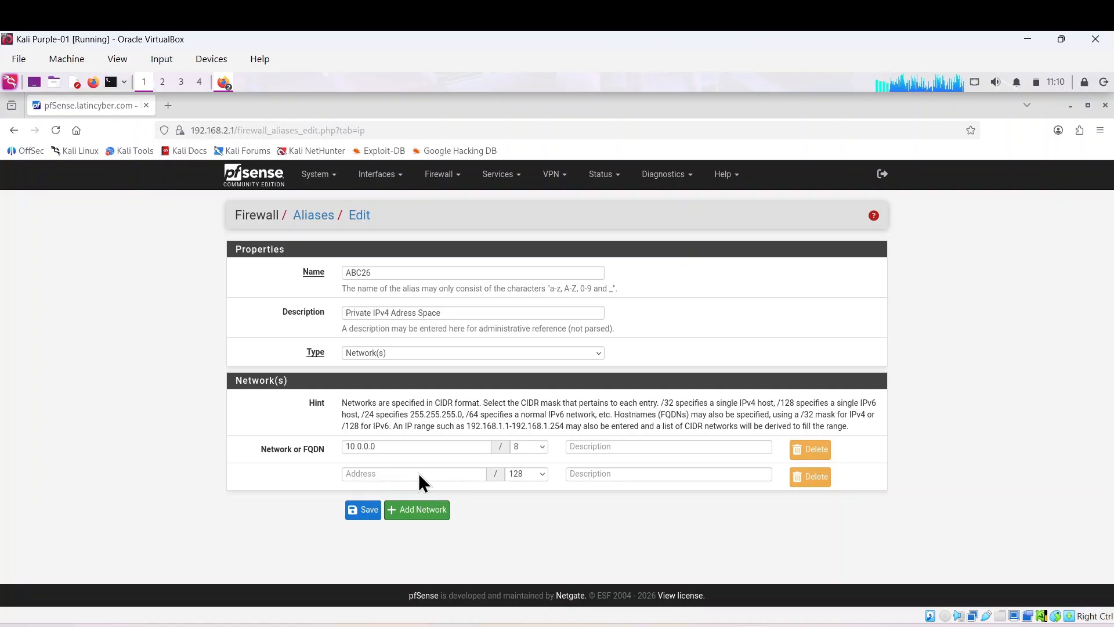
pyautogui.click(419, 472)
pyautogui.write('1')
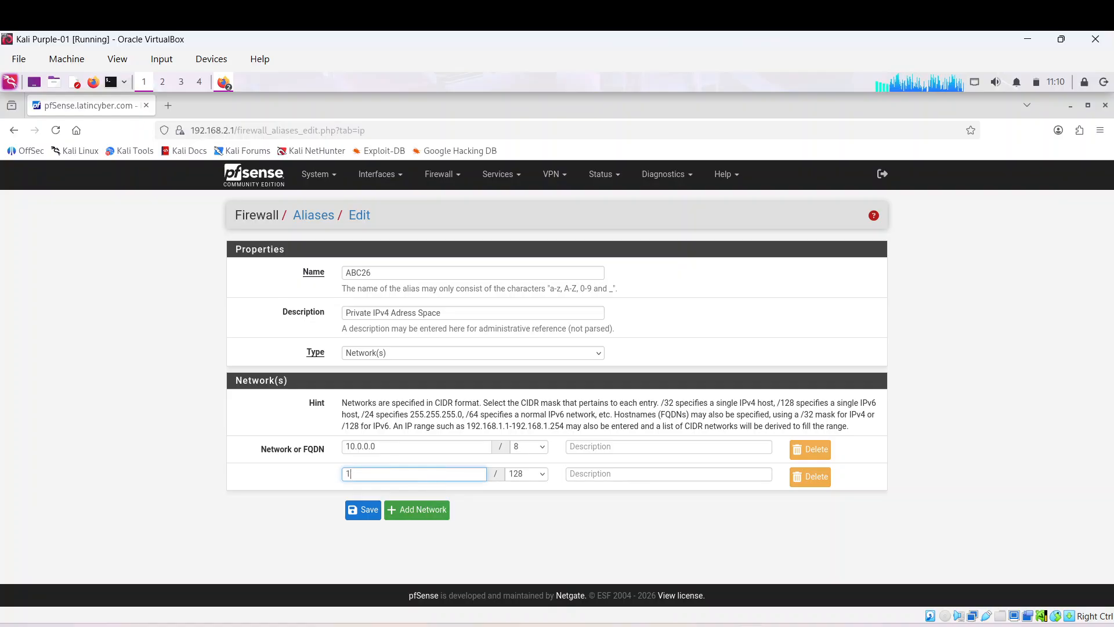
pyautogui.write('72.17')
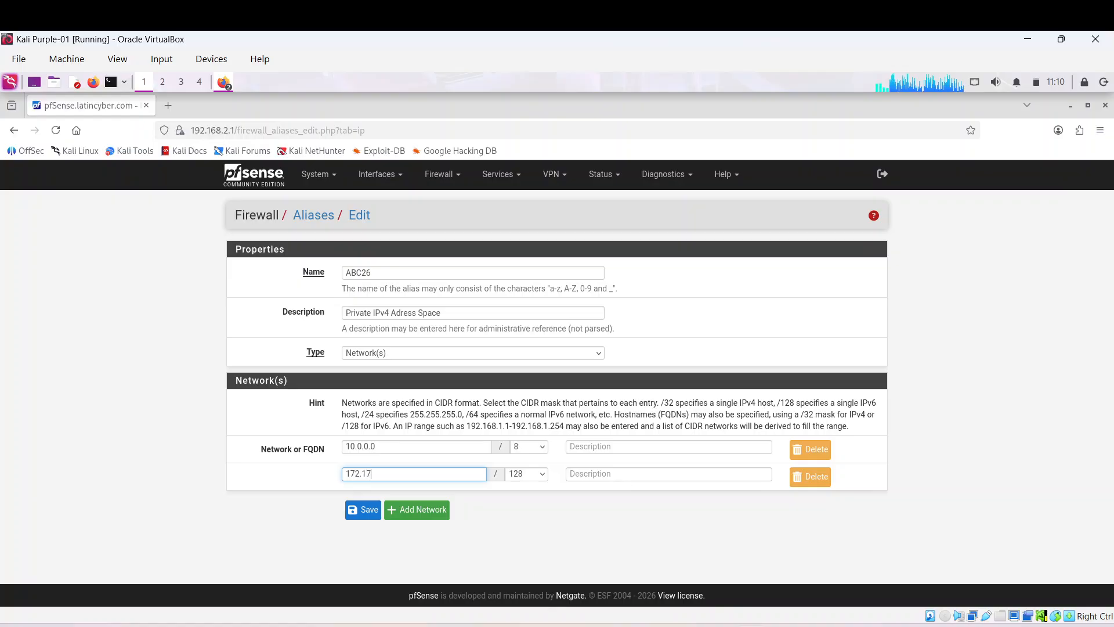
pyautogui.press('BackSpace')
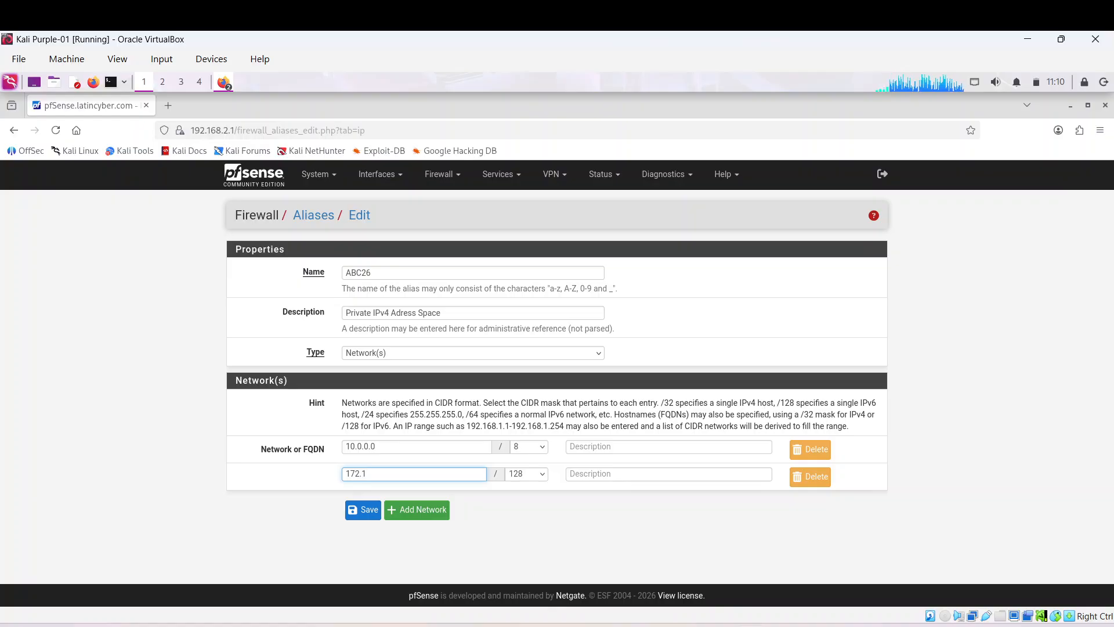
pyautogui.write('6.0.0')
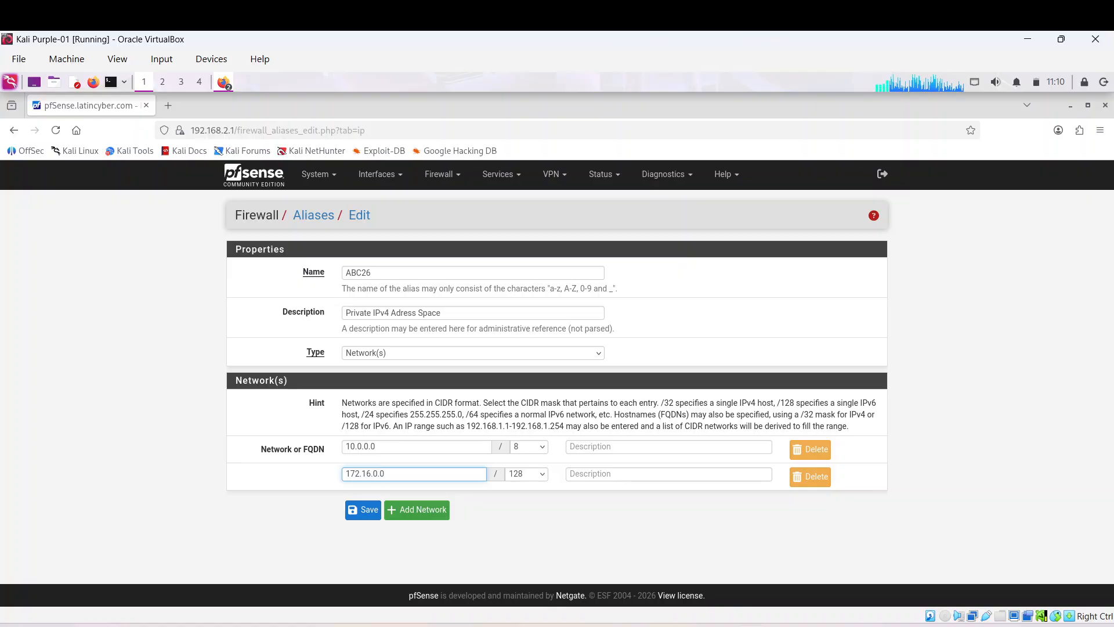
pyautogui.click(541, 474)
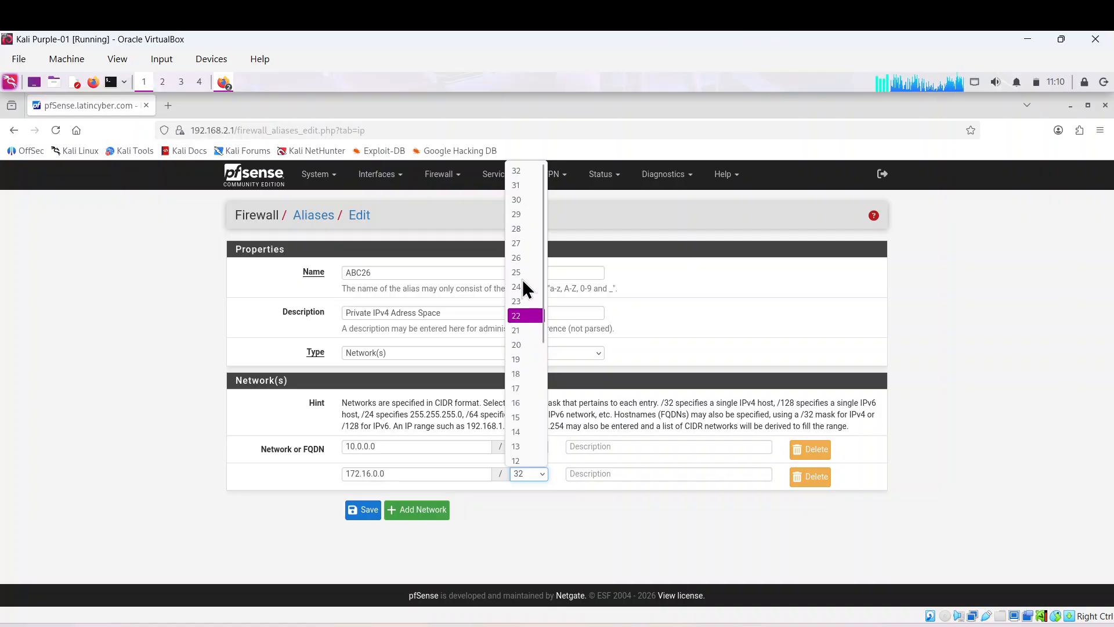
pyautogui.click(516, 170)
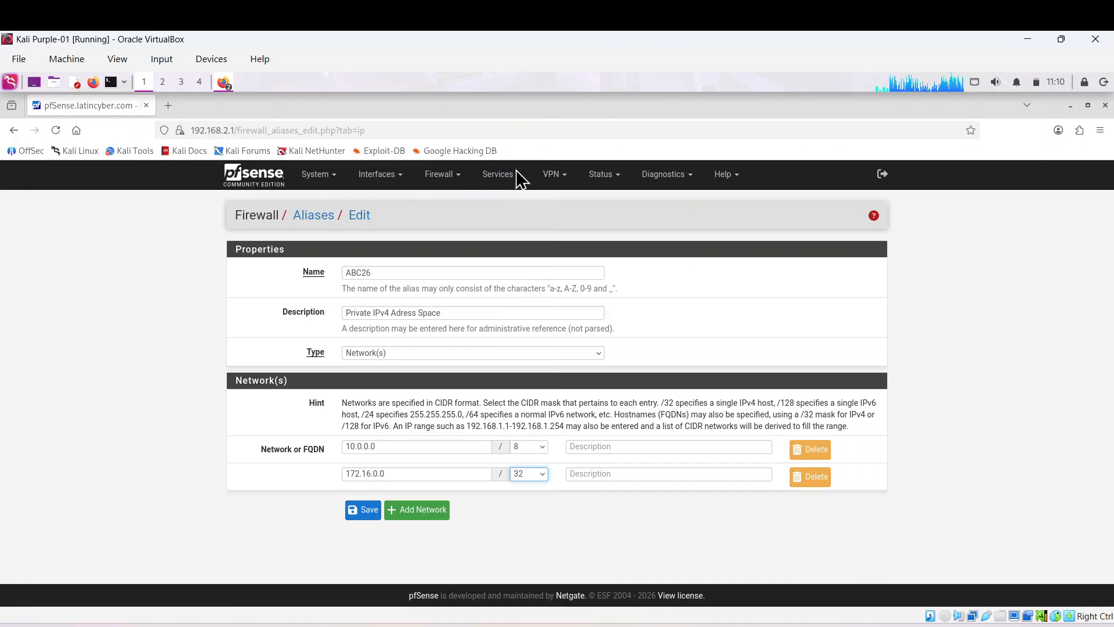
# - Add a third network entry to the alias with address 169.254.0.0 and CIDR mask 8
pyautogui.click(423, 508)
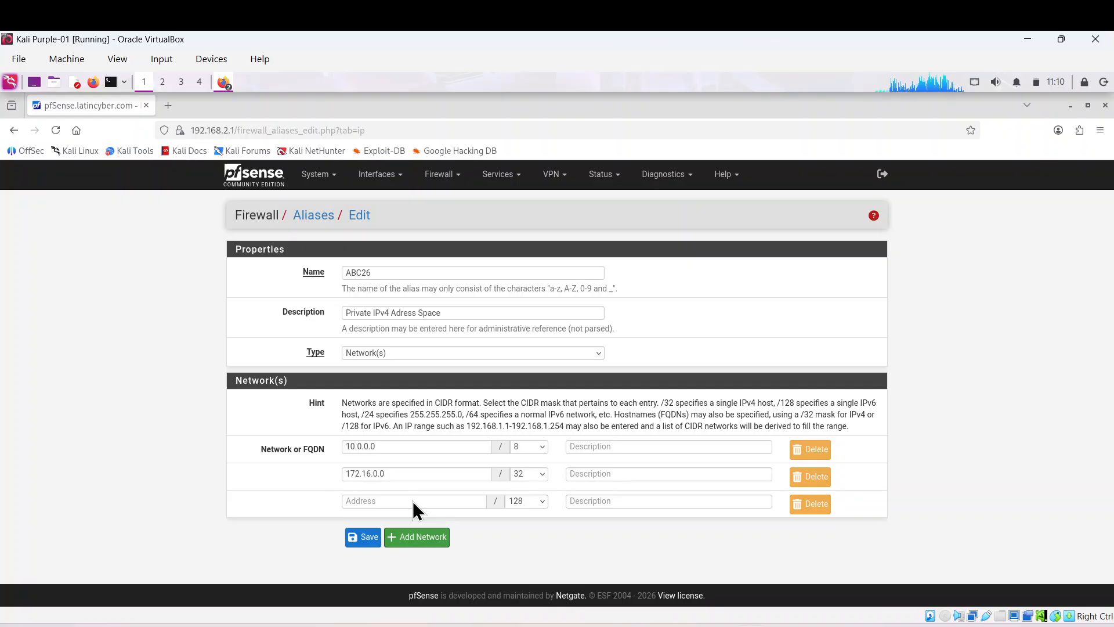
pyautogui.click(412, 500)
pyautogui.write('169')
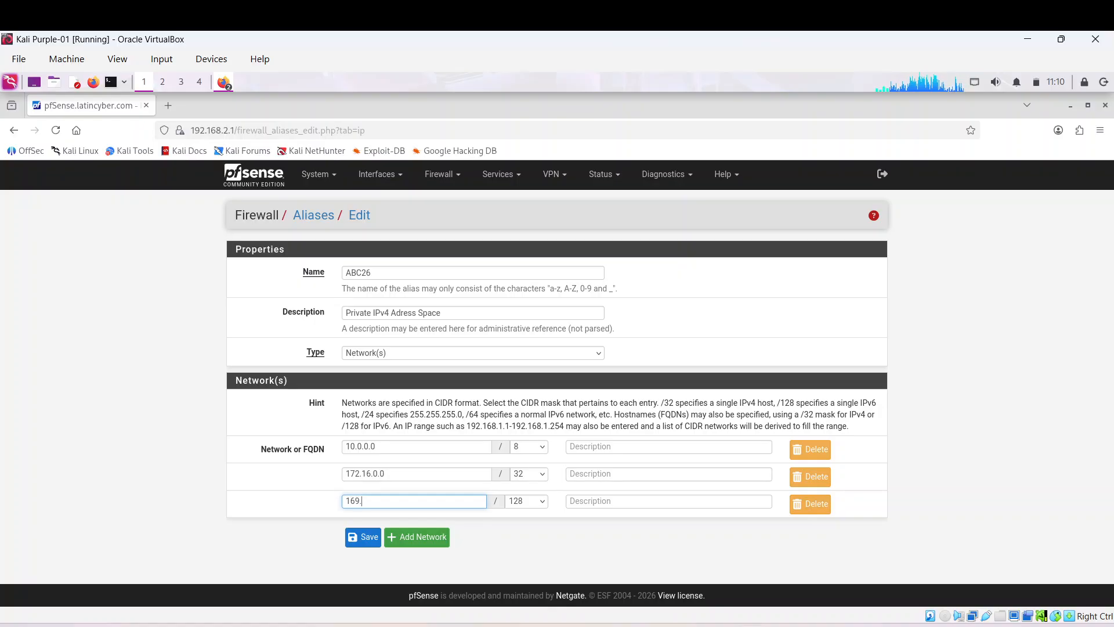
pyautogui.write('.254')
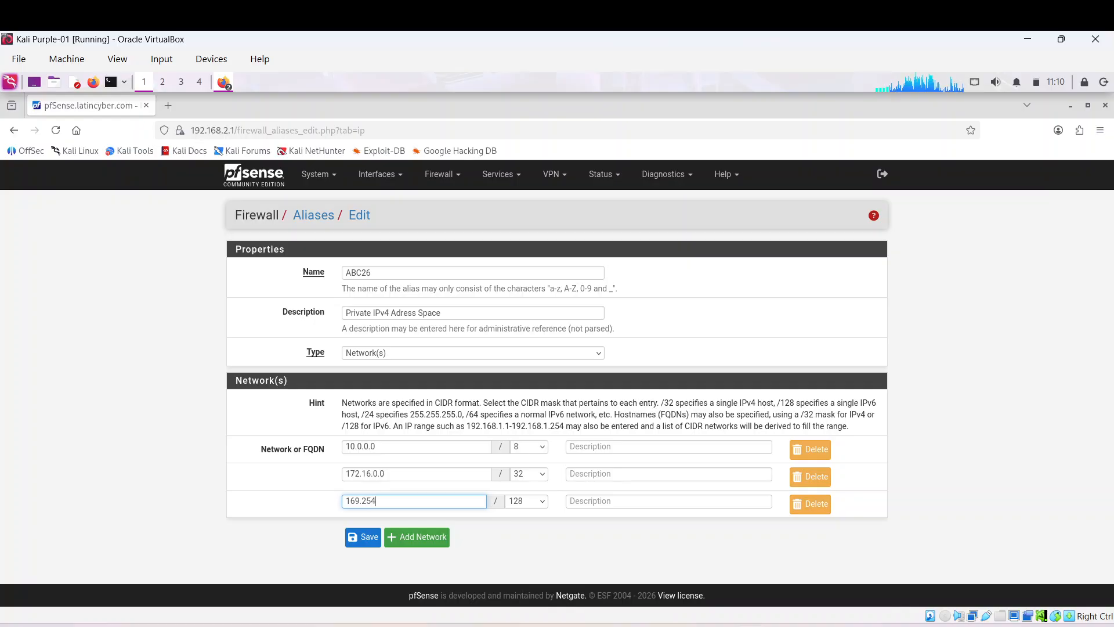
pyautogui.write('.0.0')
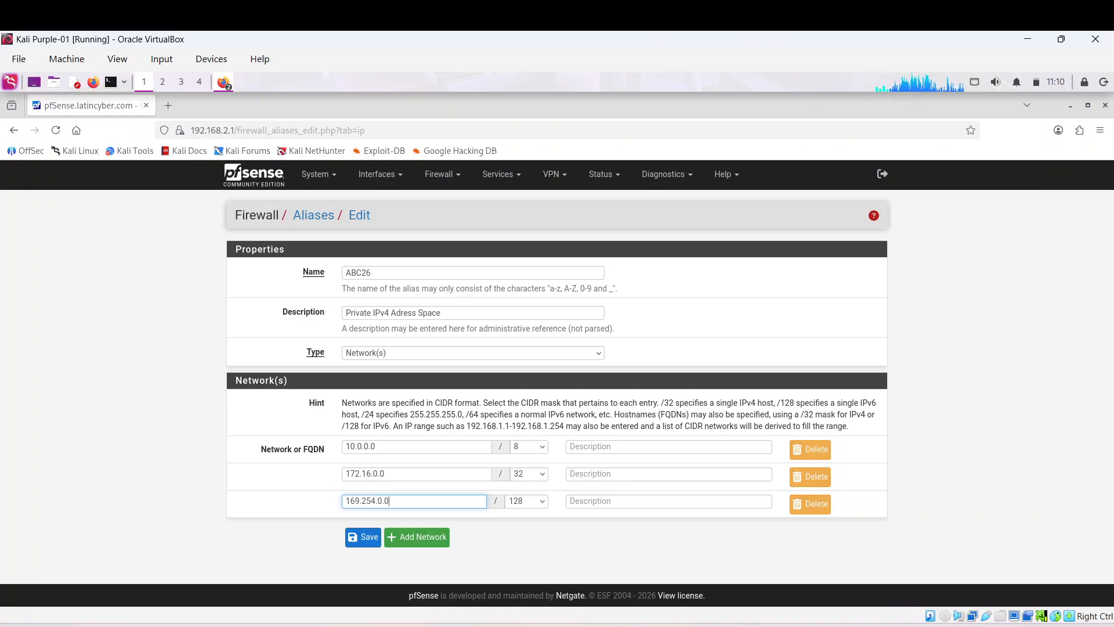
pyautogui.click(544, 502)
pyautogui.scroll(-10, 538, 488)
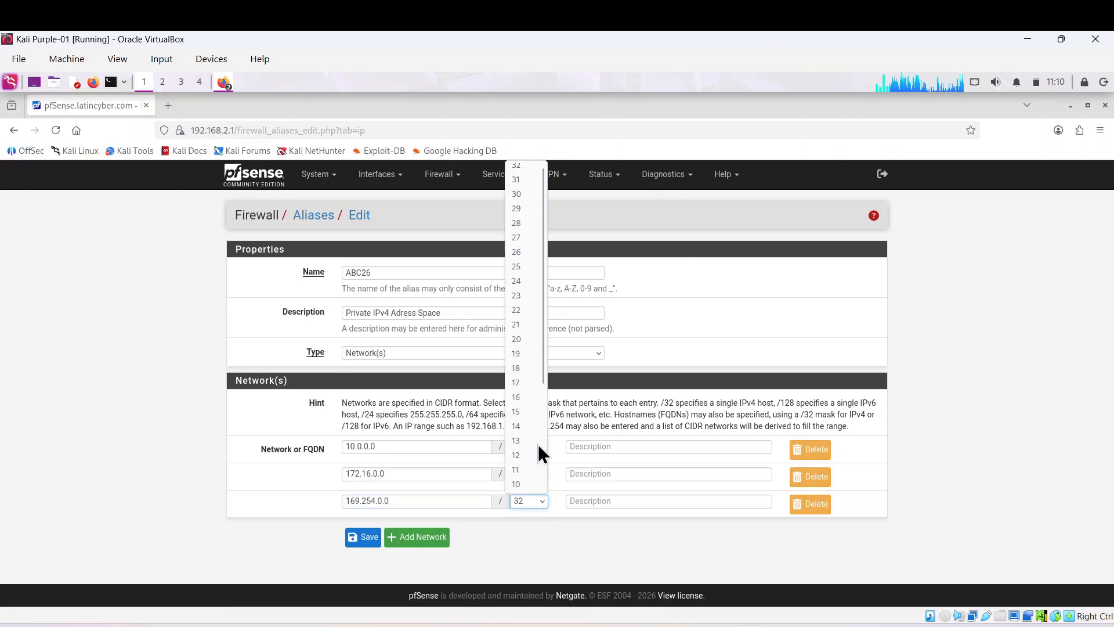
pyautogui.scroll(-2, 538, 463)
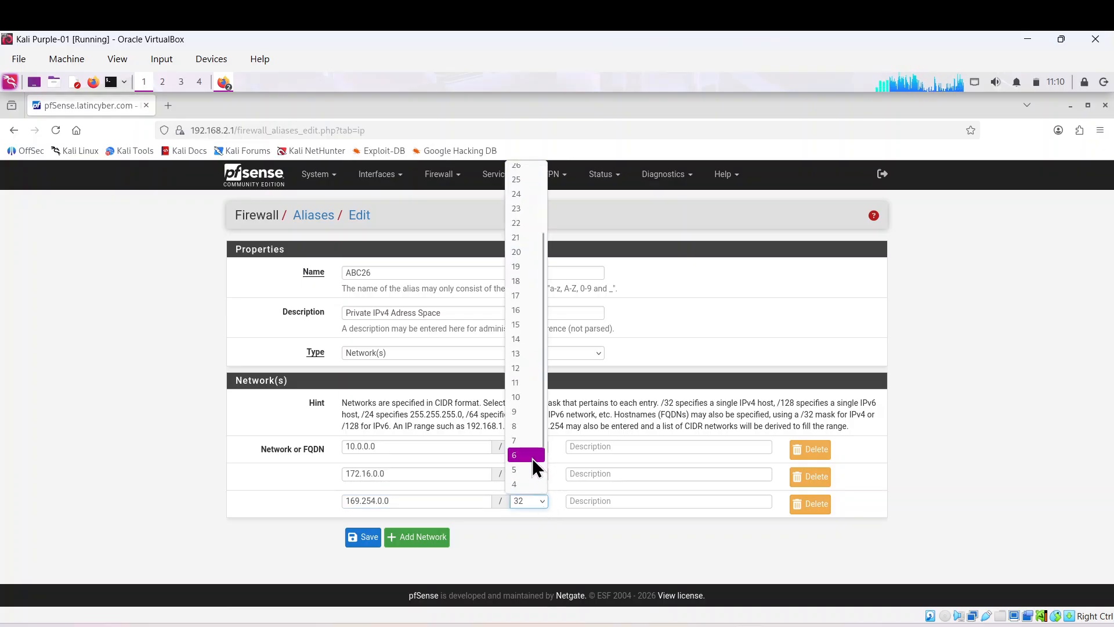
pyautogui.click(521, 427)
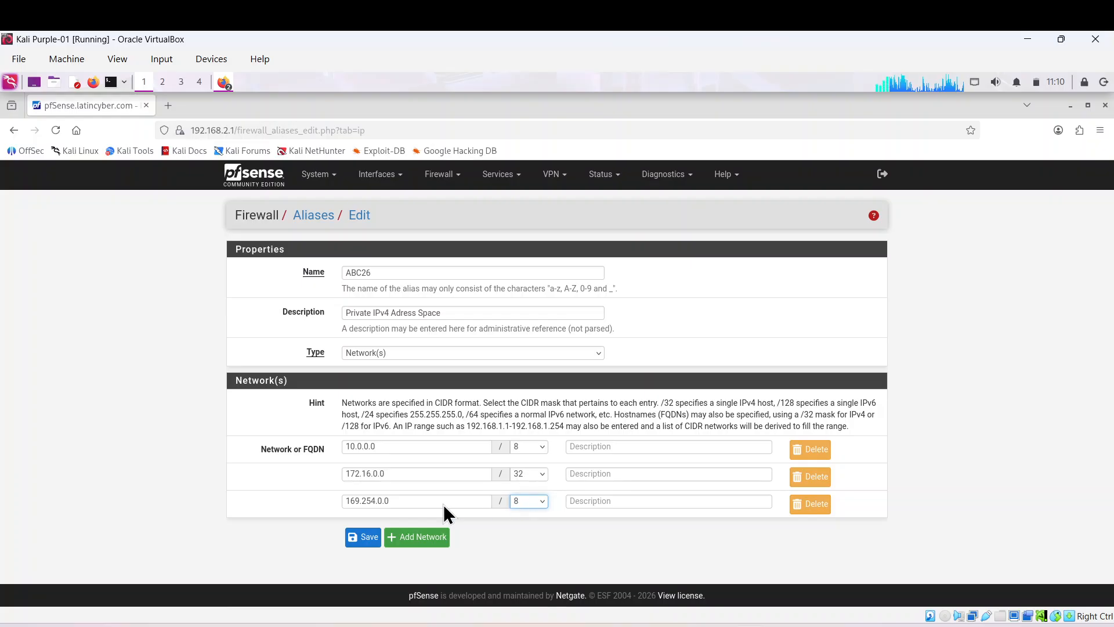
# - Add a fourth network entry to the alias with address 127.0.0.0 and CIDR mask 24
pyautogui.click(419, 537)
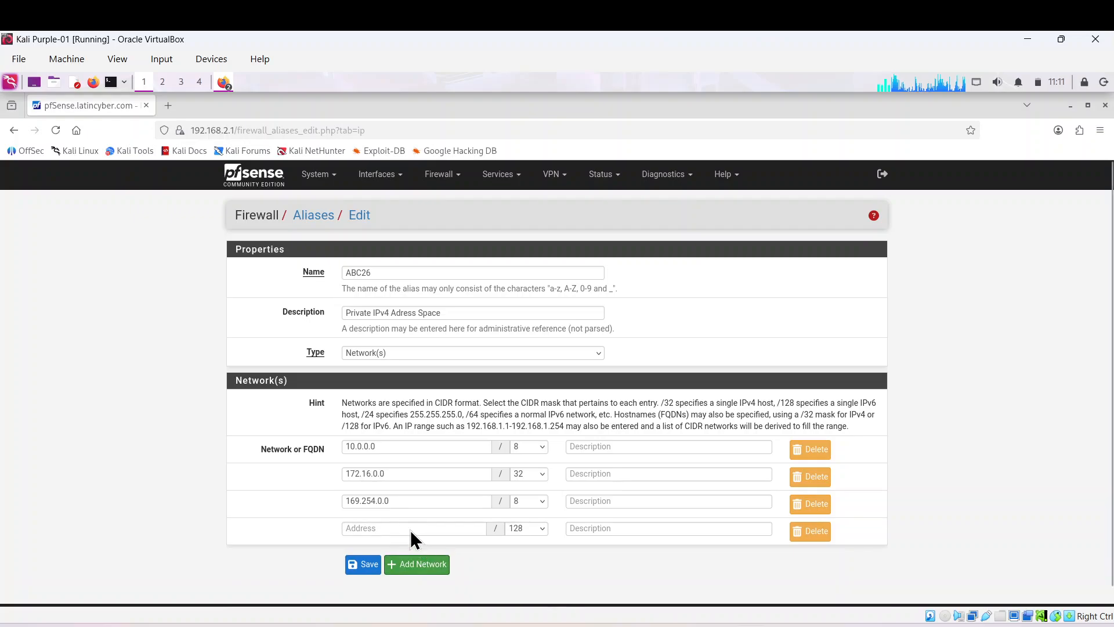
pyautogui.click(406, 527)
pyautogui.write('17')
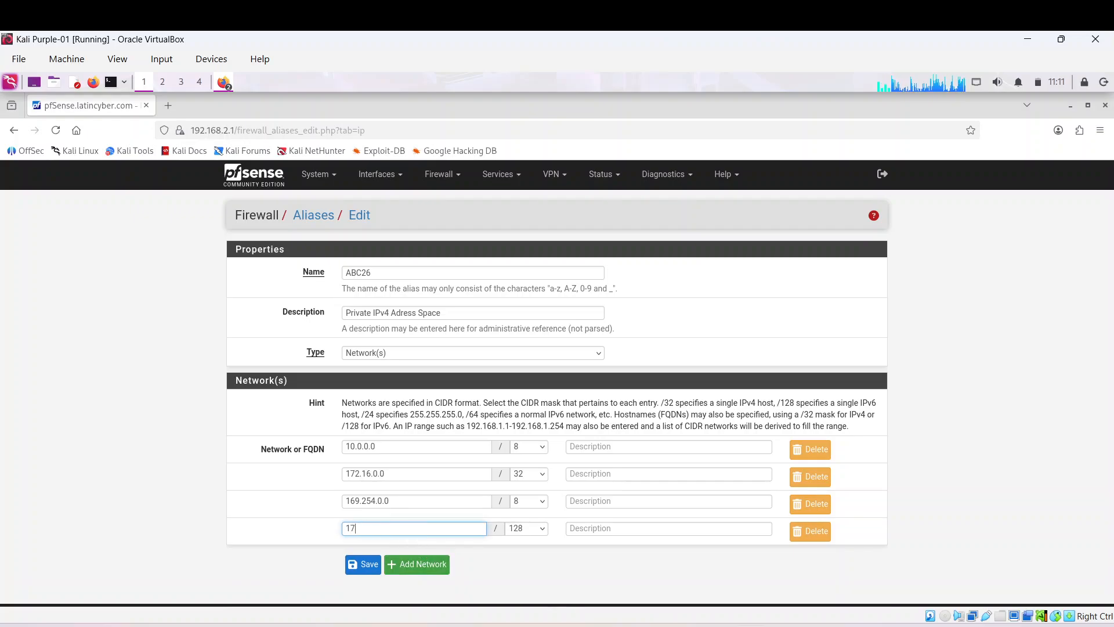
pyautogui.write('2')
pyautogui.press('BackSpace')
pyautogui.press('BackSpace')
pyautogui.press('BackSpace')
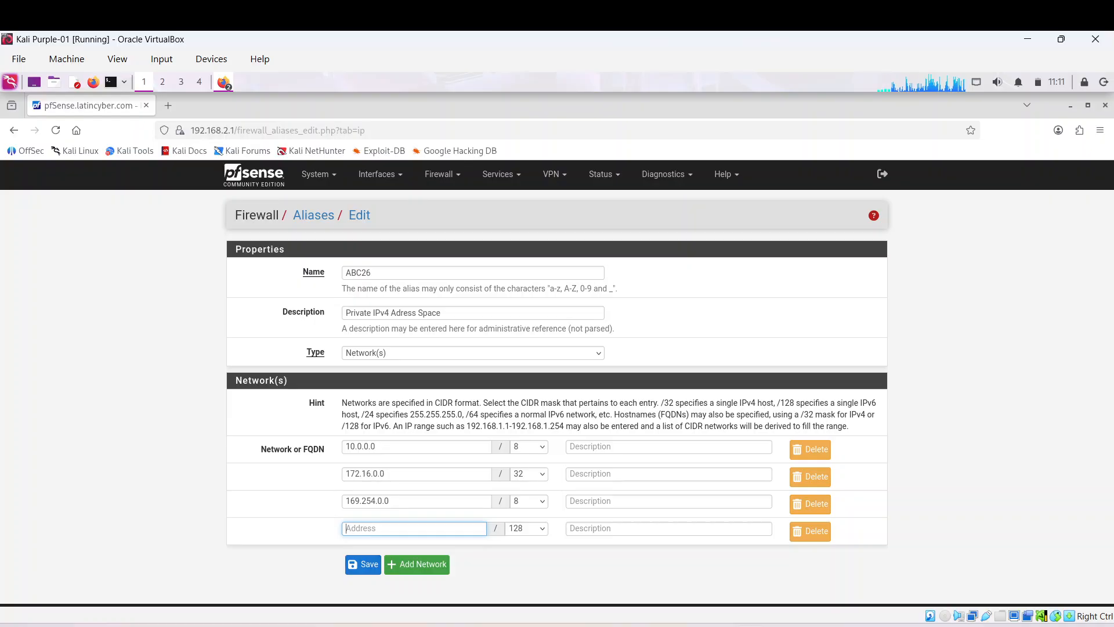
pyautogui.write('1')
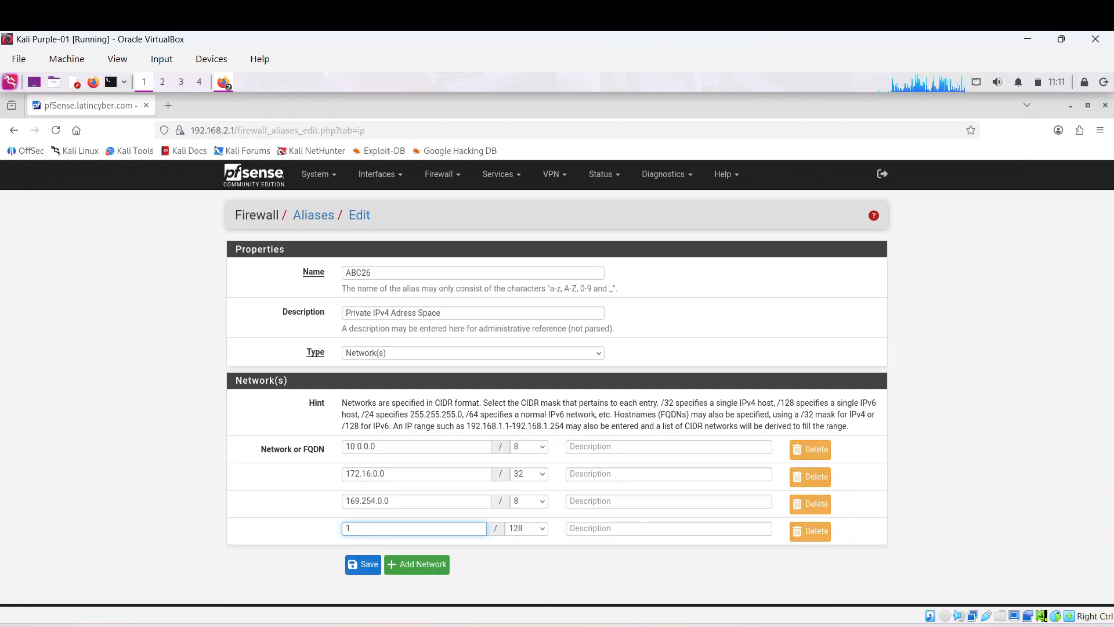
pyautogui.write('27')
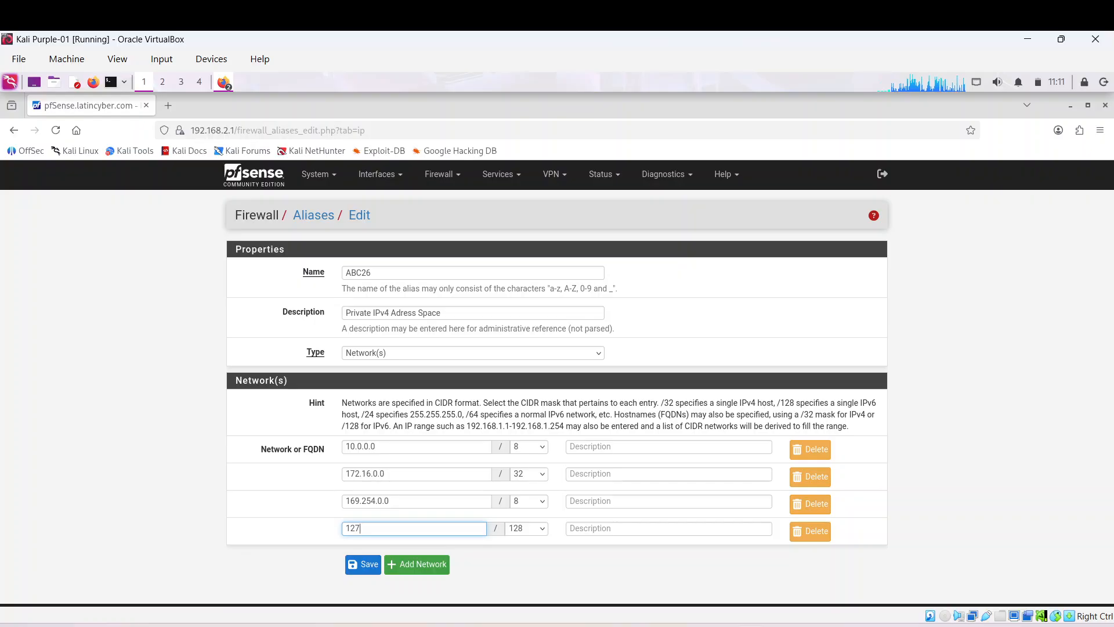
pyautogui.write('.0.')
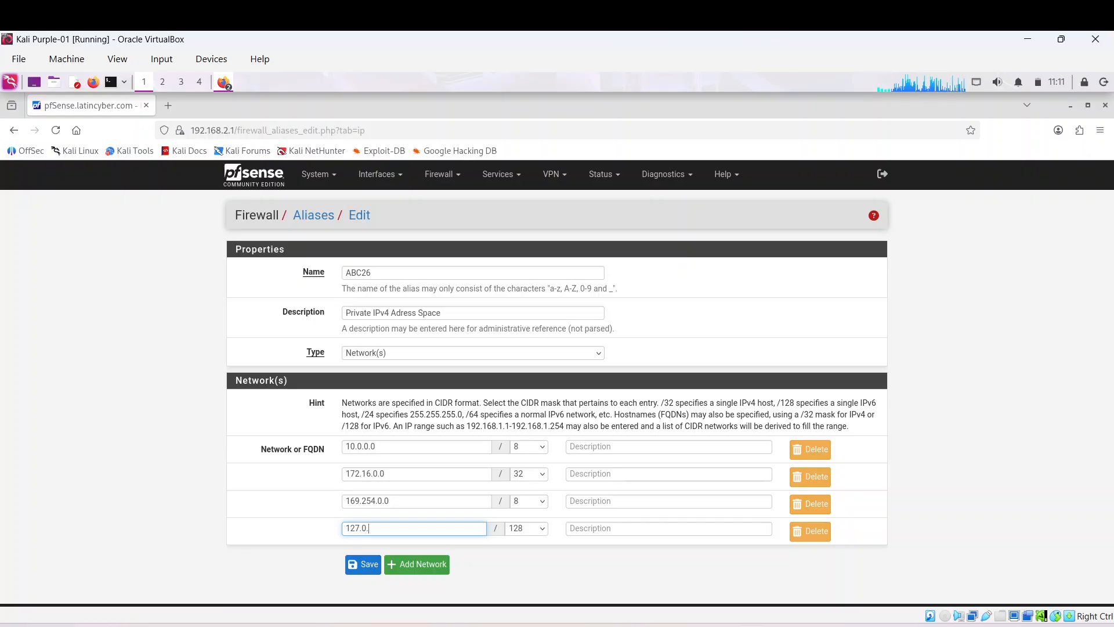
pyautogui.write('0.0')
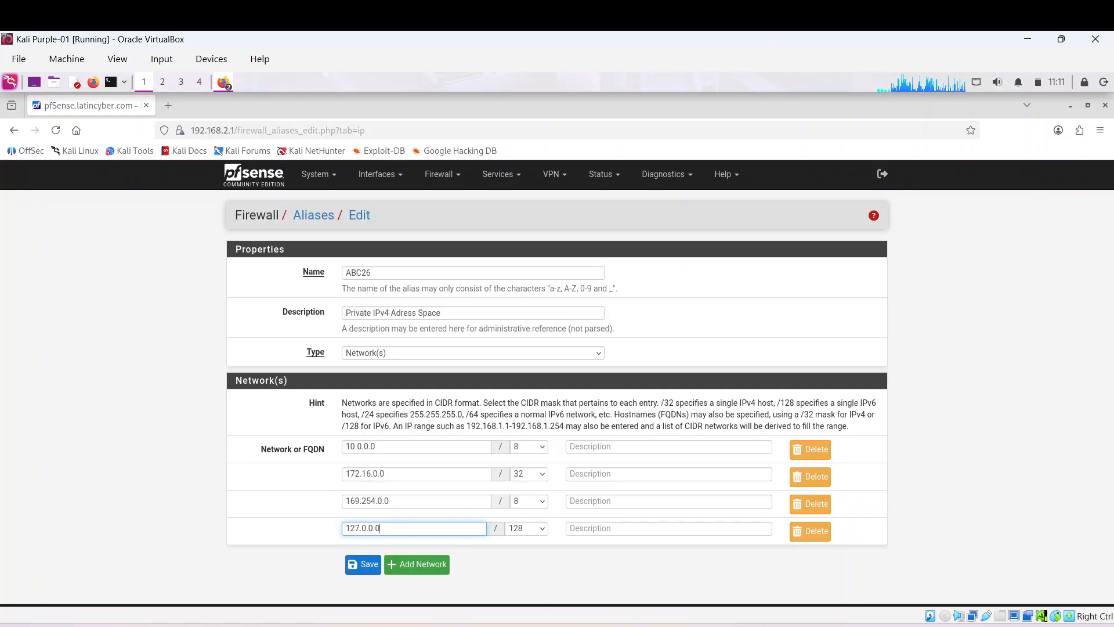
pyautogui.click(534, 526)
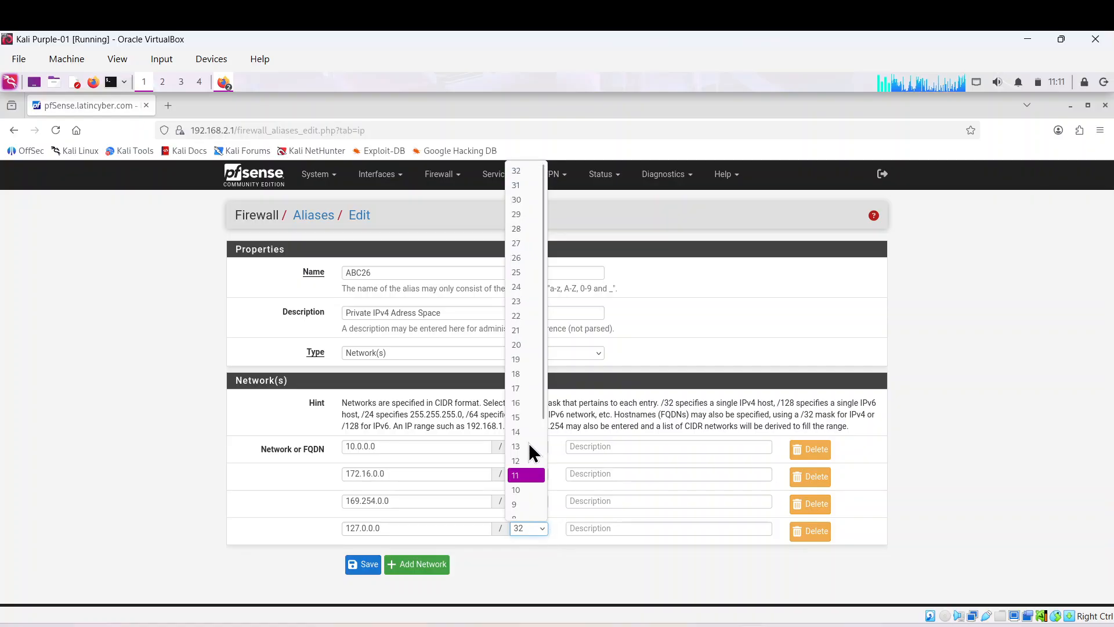
pyautogui.click(530, 286)
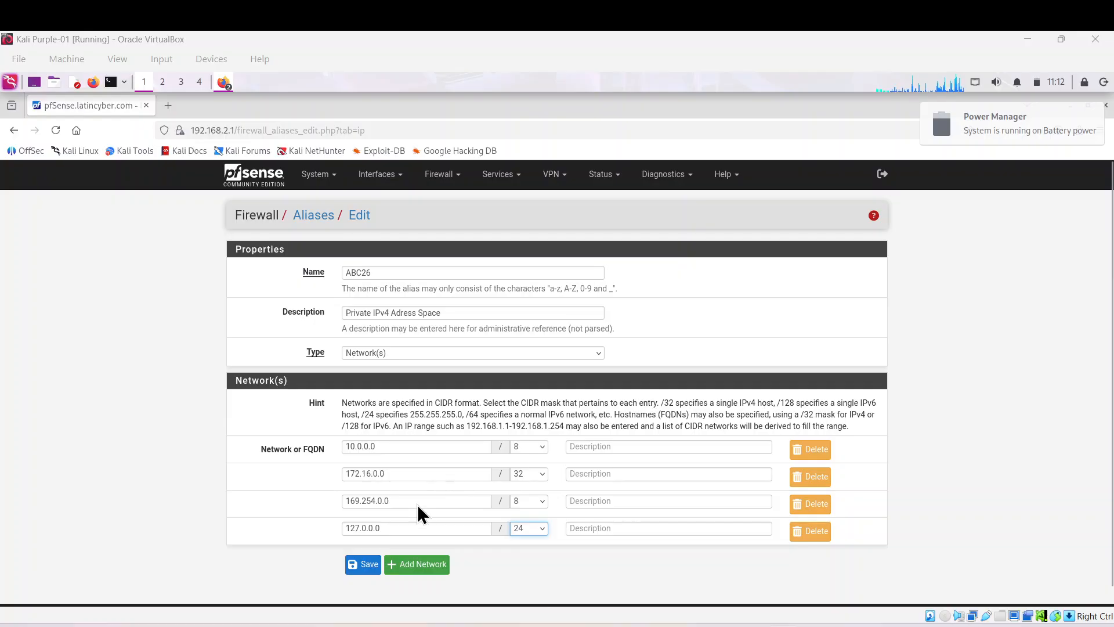
# - Save the ABC26 alias and apply the alias list changes
pyautogui.click(360, 566)
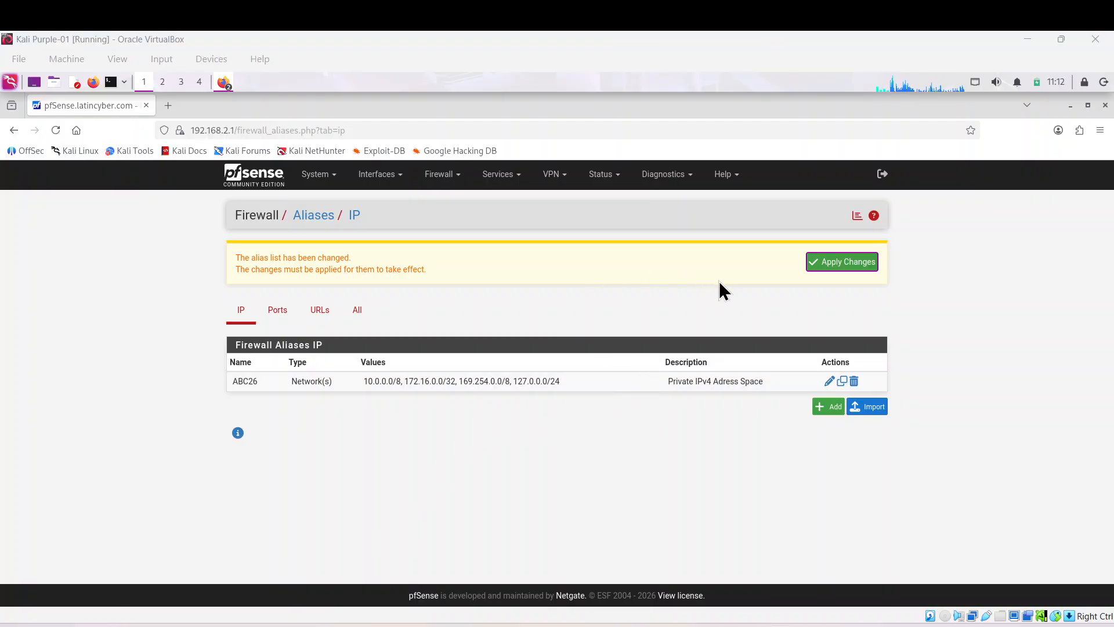
pyautogui.click(846, 262)
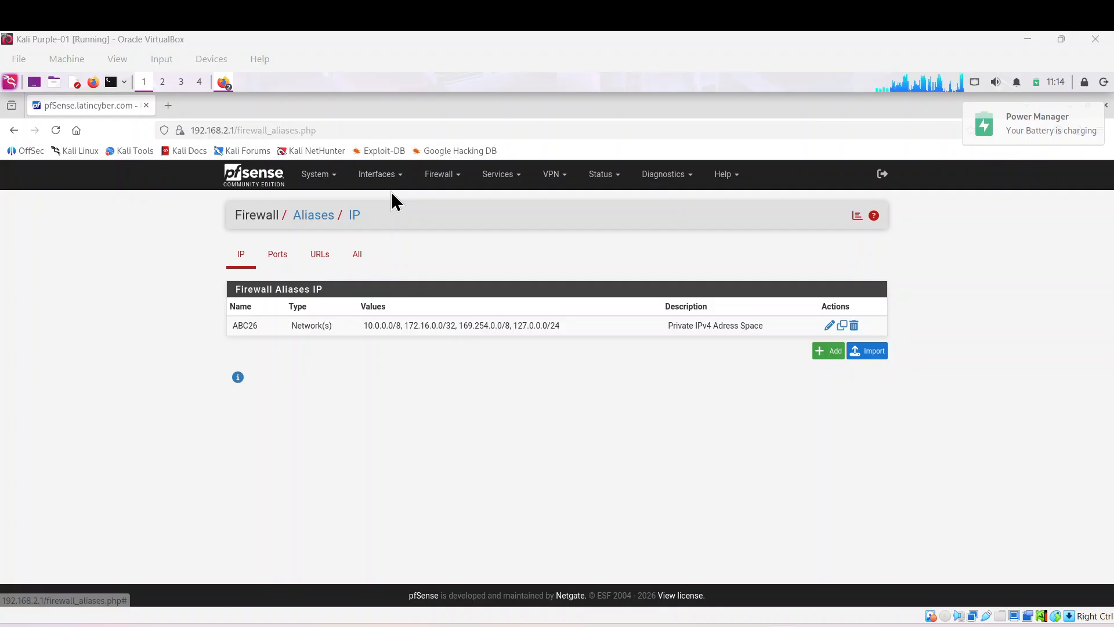
# - Start a new firewall rule at the end of the LAN rule list
pyautogui.click(457, 179)
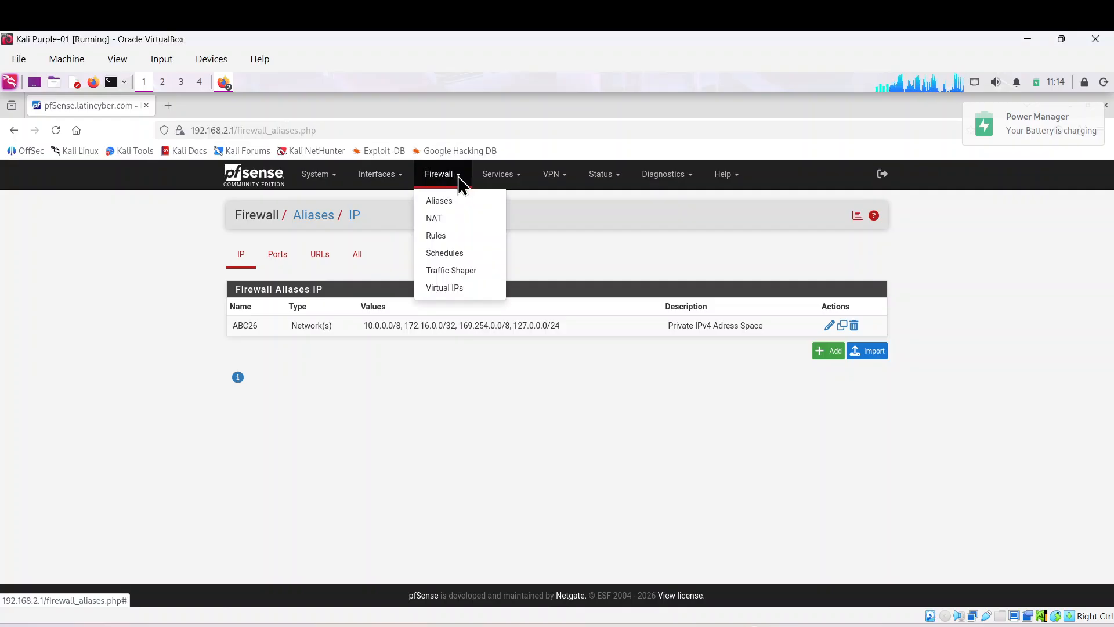
pyautogui.click(436, 238)
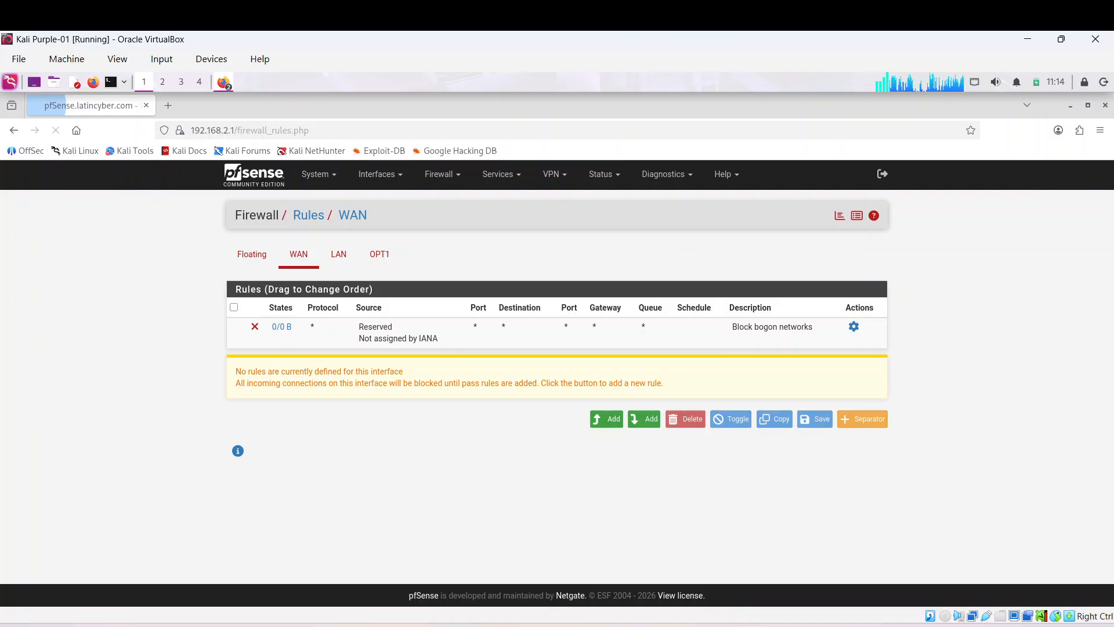
pyautogui.click(339, 258)
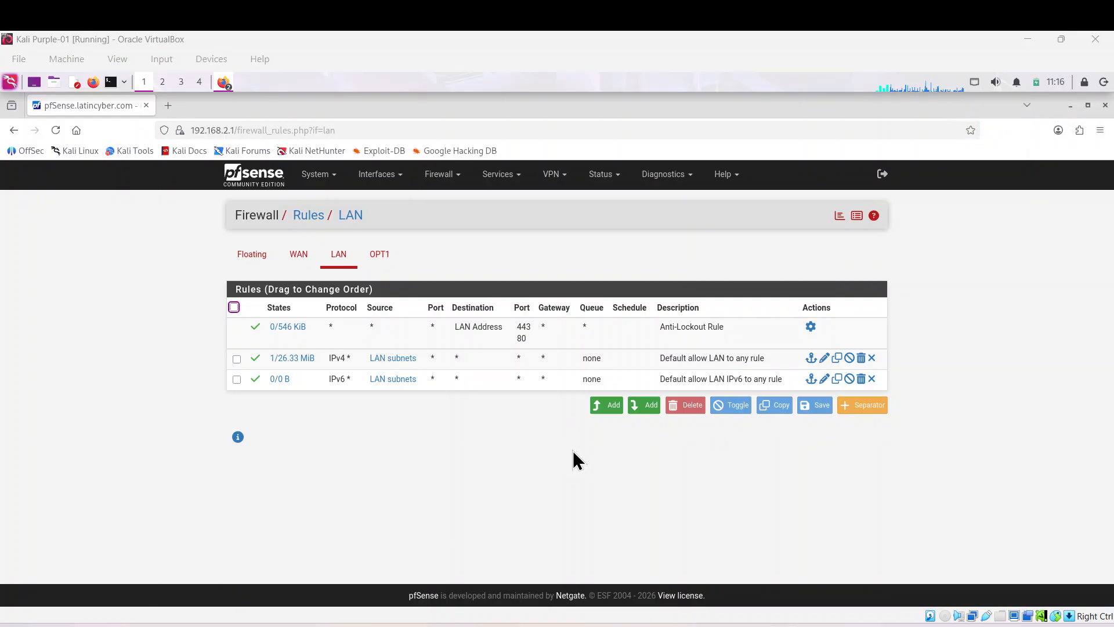
pyautogui.click(634, 403)
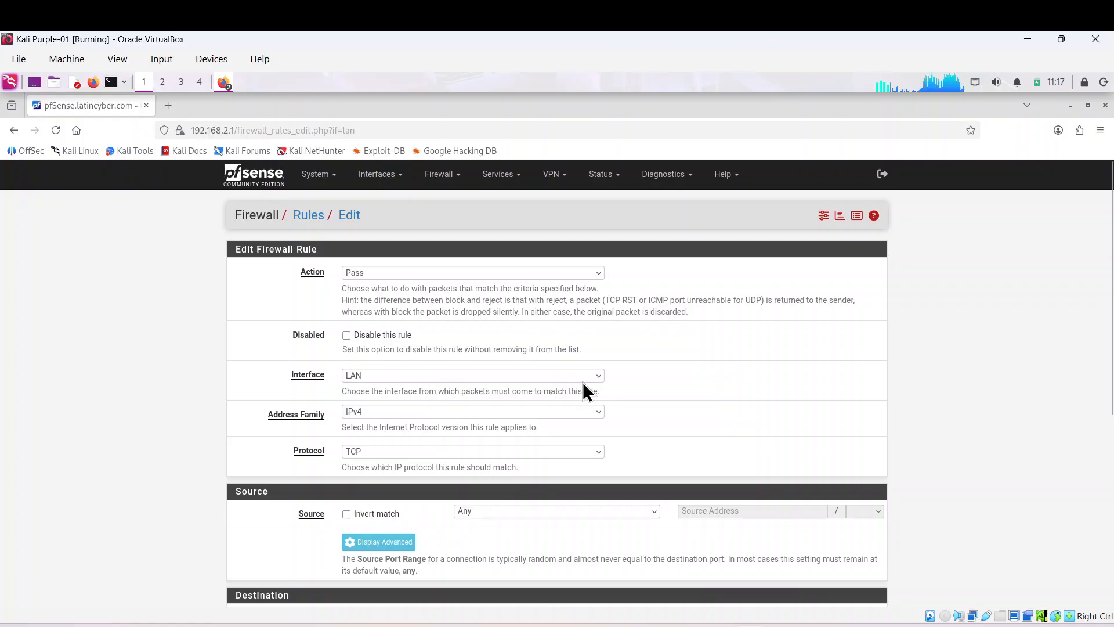
# - Set the new rule's interface to LAN and its address family to IPv4+IPv6
pyautogui.click(598, 375)
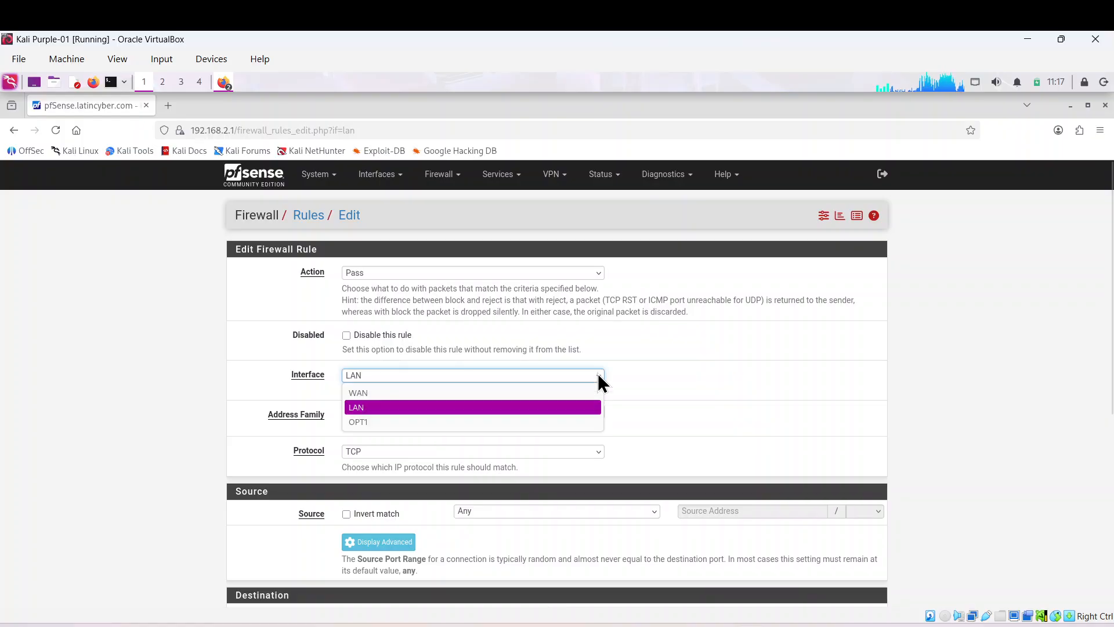
pyautogui.click(531, 407)
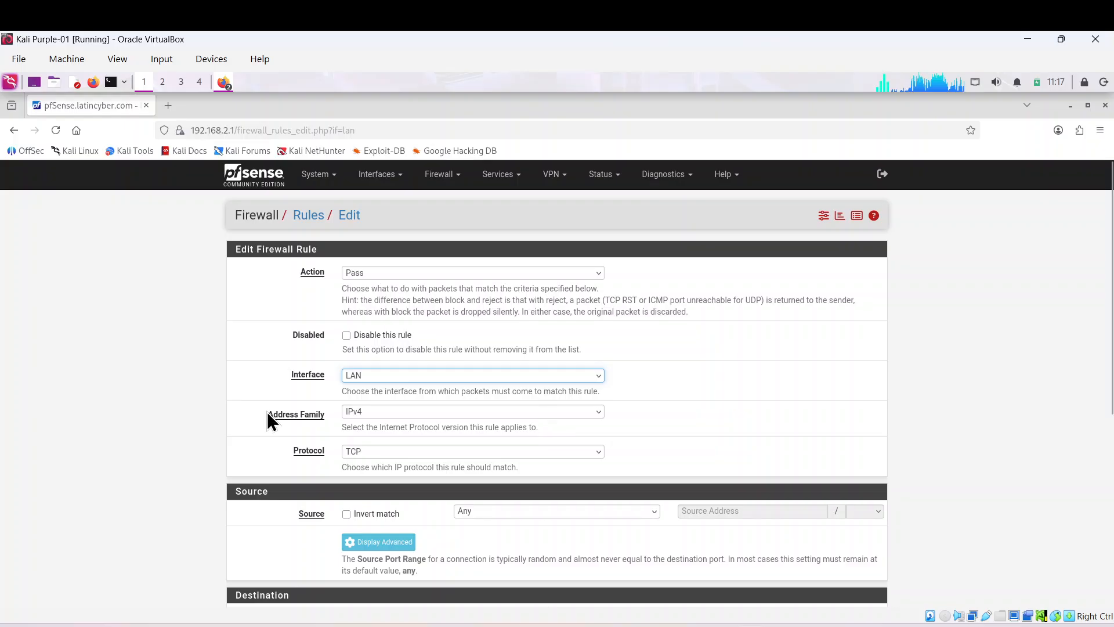
pyautogui.click(592, 411)
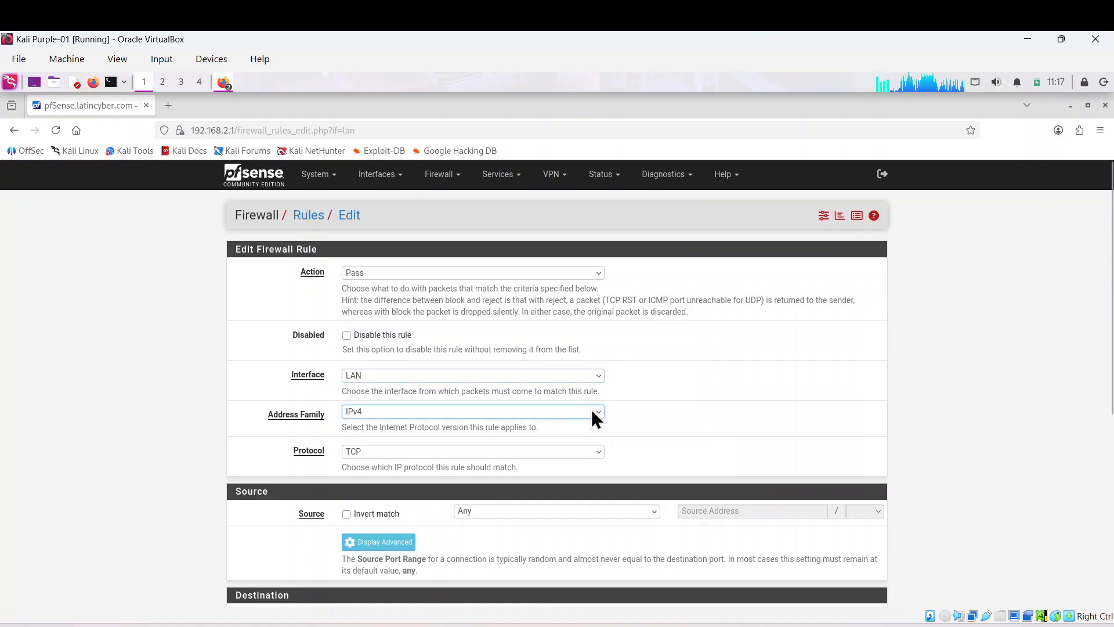
pyautogui.click(592, 410)
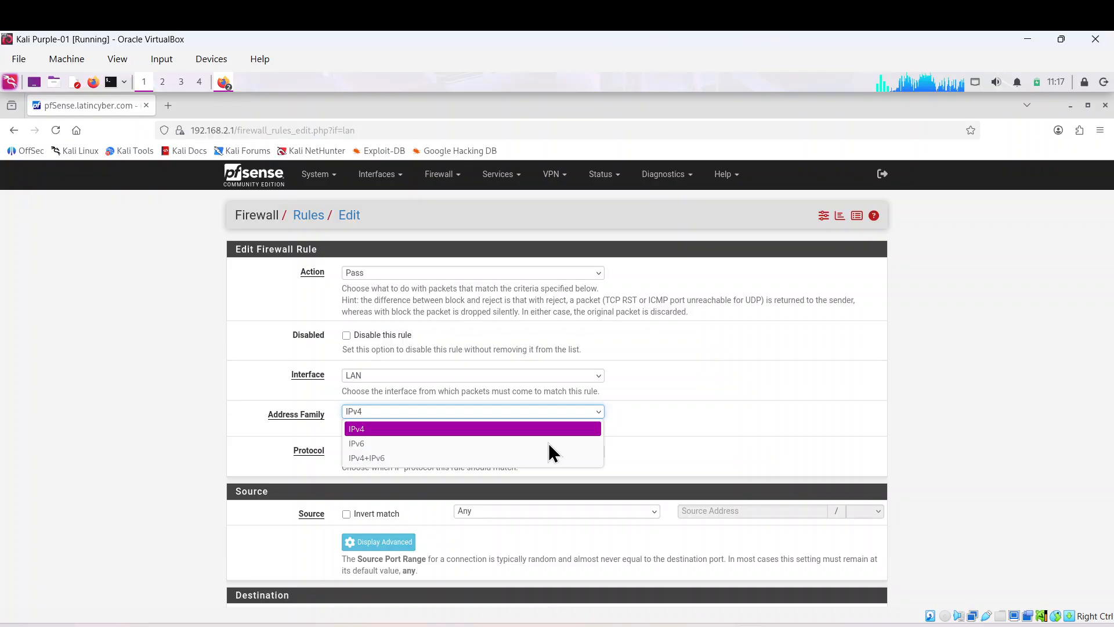
pyautogui.click(628, 400)
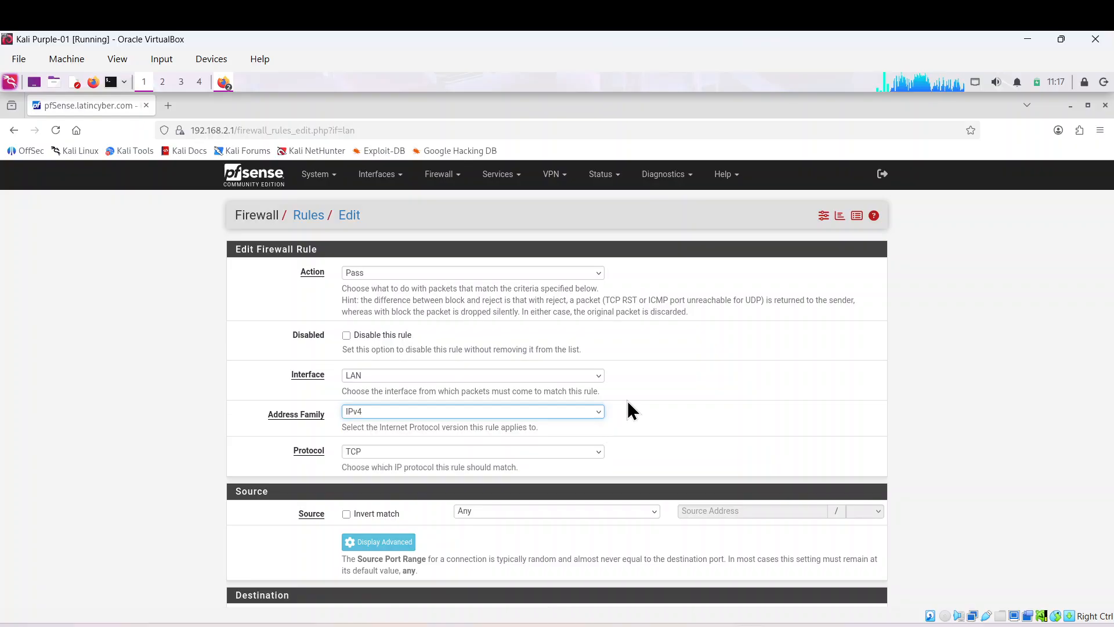
pyautogui.press('Down')
pyautogui.press('Down')
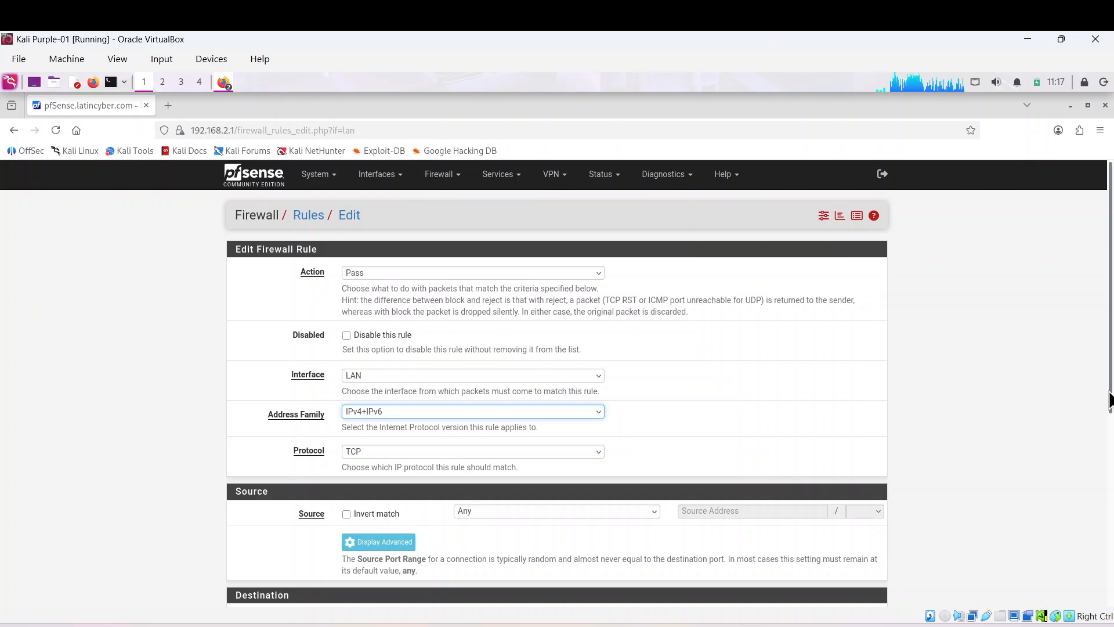
# - Set both the source and the destination of the rule to LAN subnets
pyautogui.click(1110, 393)
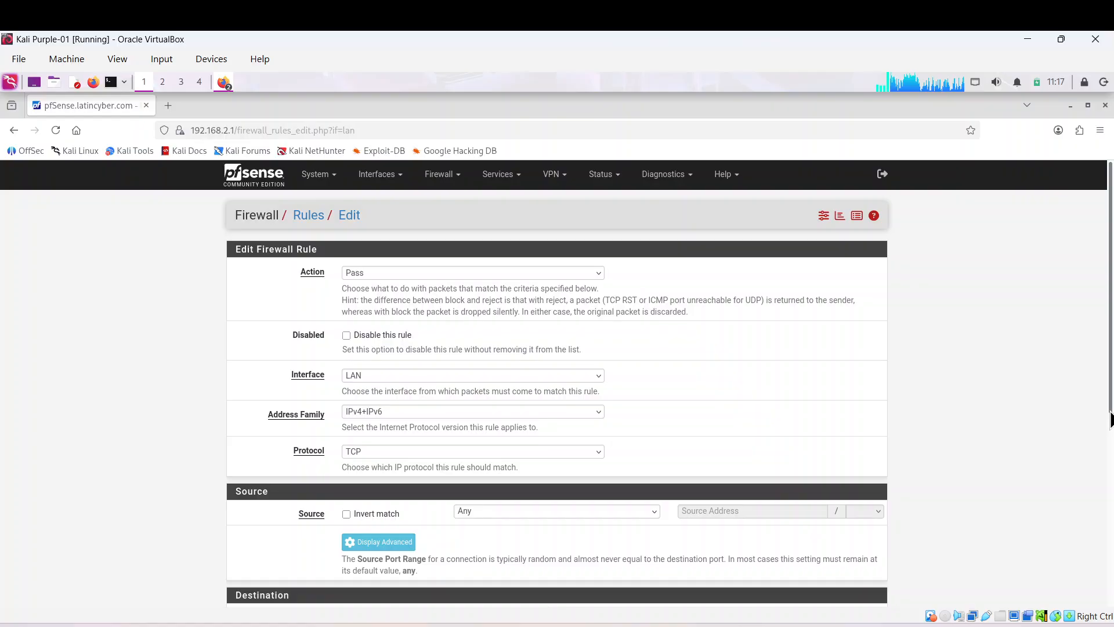
pyautogui.scroll(-3, 675, 386)
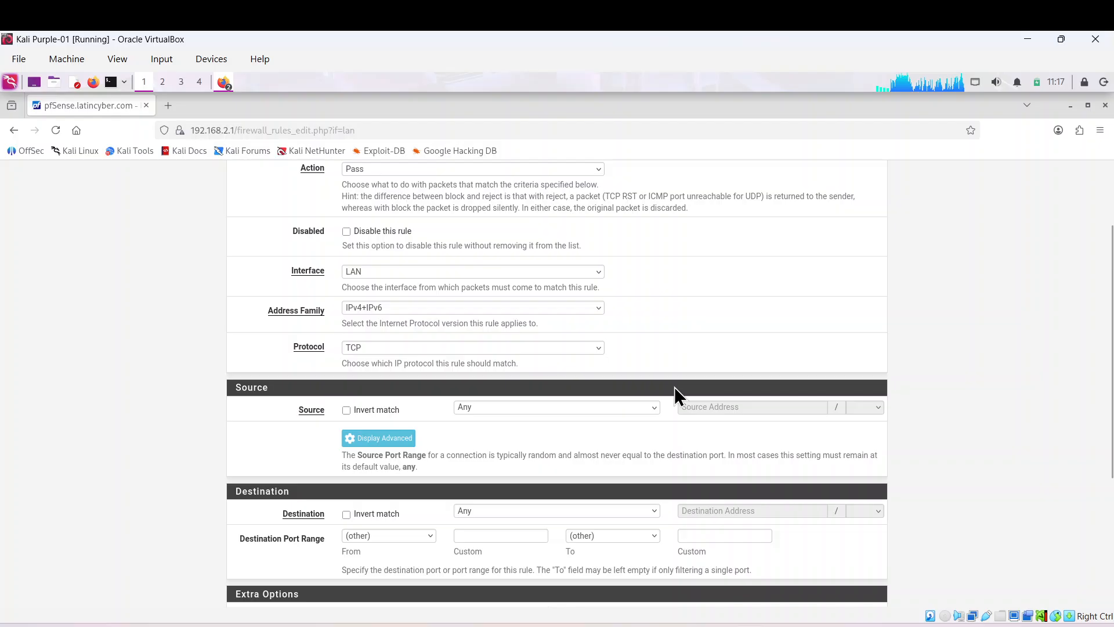
pyautogui.click(657, 407)
pyautogui.click(658, 406)
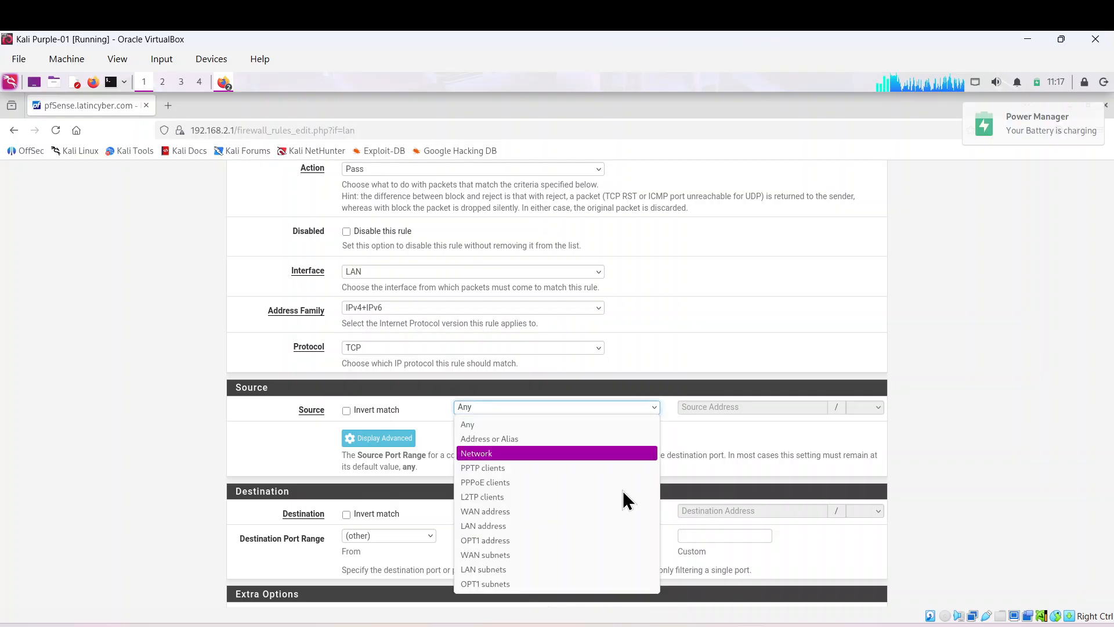
pyautogui.click(604, 572)
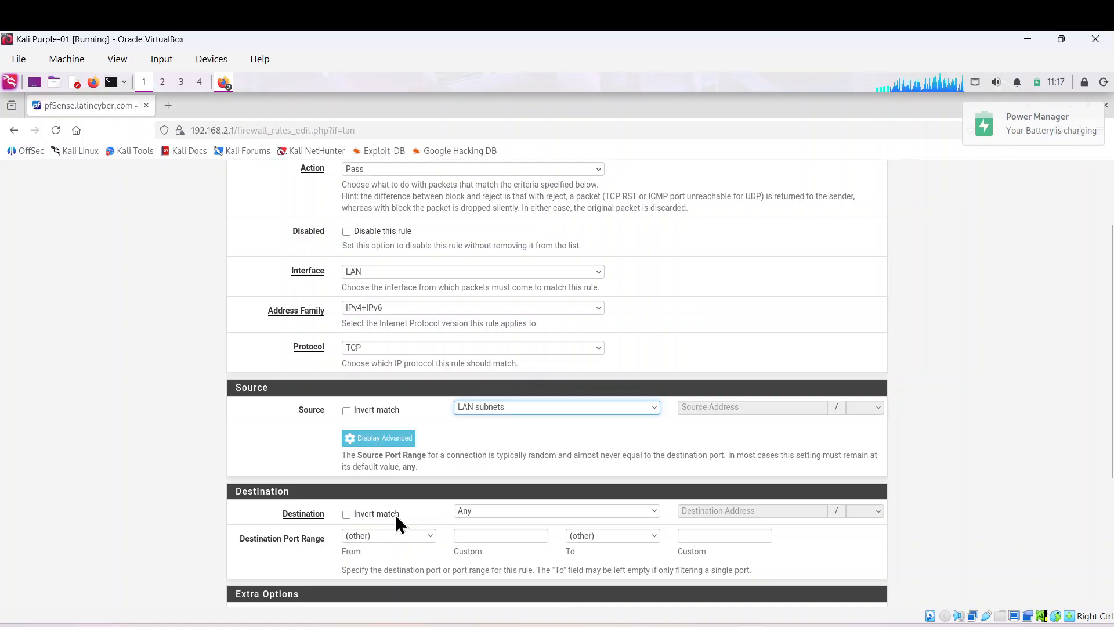
pyautogui.click(583, 511)
pyautogui.click(583, 481)
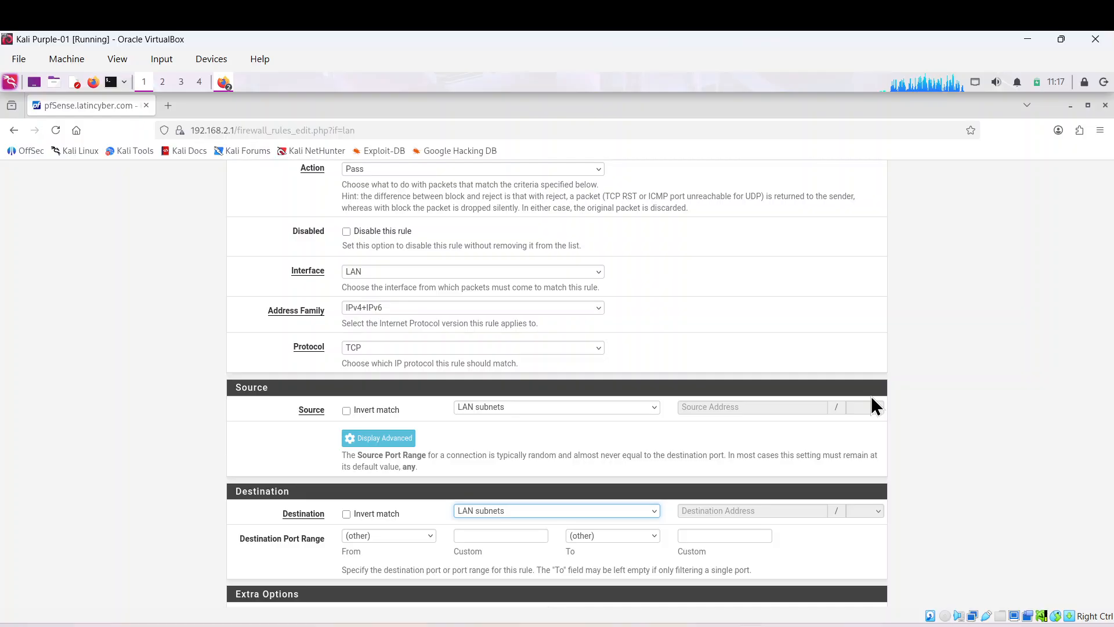
# - Enter "Allows tratfic to all devices on LAN network" as the new rule's description
pyautogui.scroll(-3, 872, 396)
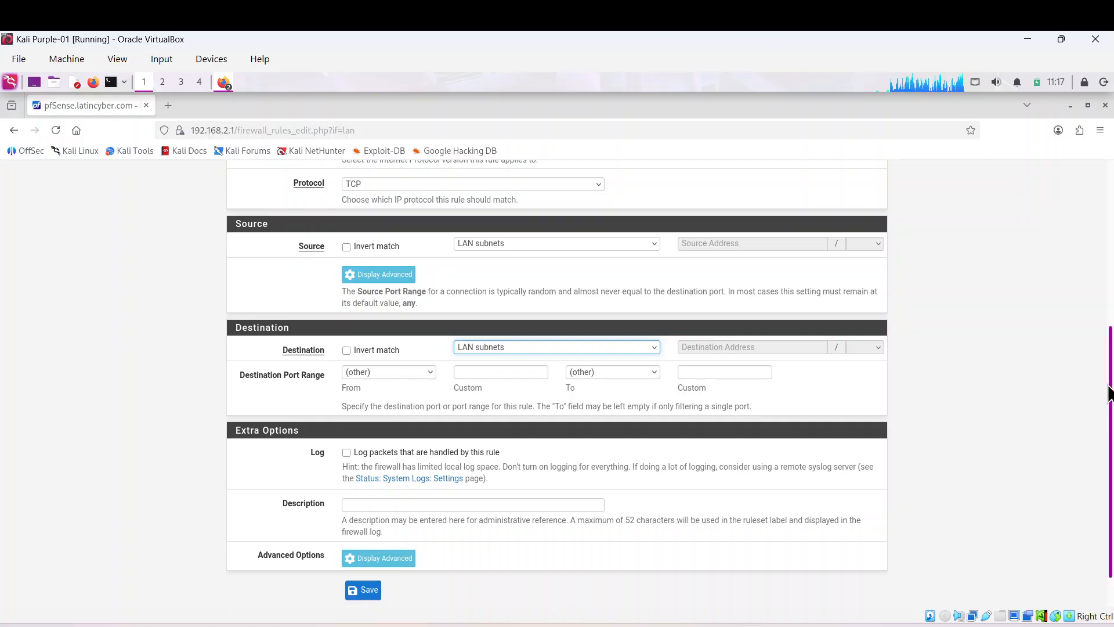
pyautogui.click(407, 504)
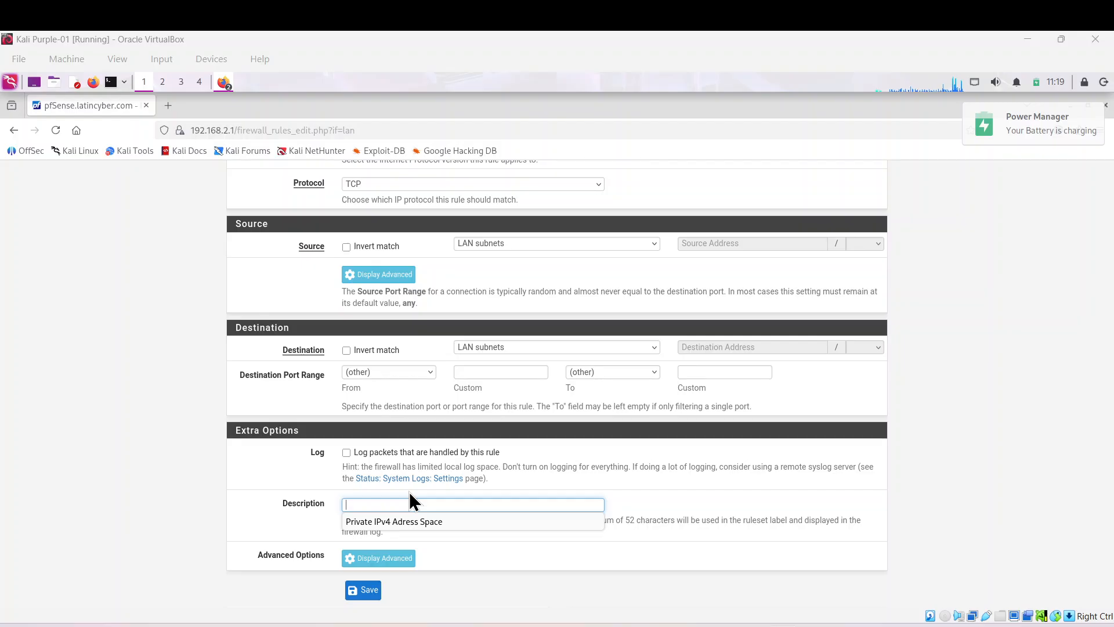
pyautogui.click(371, 497)
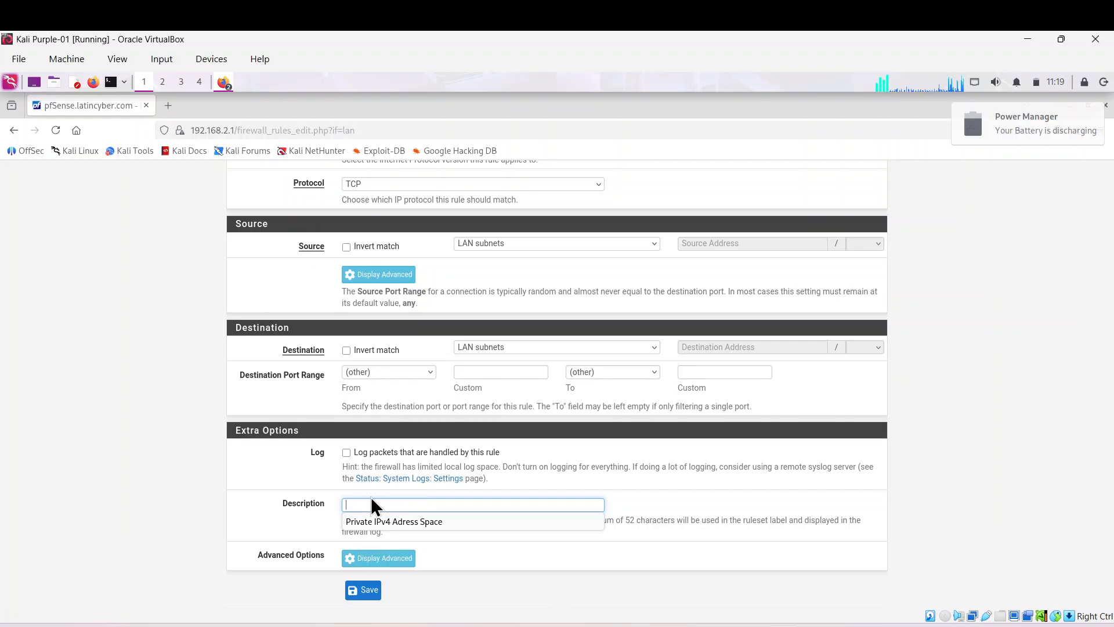
pyautogui.click(370, 504)
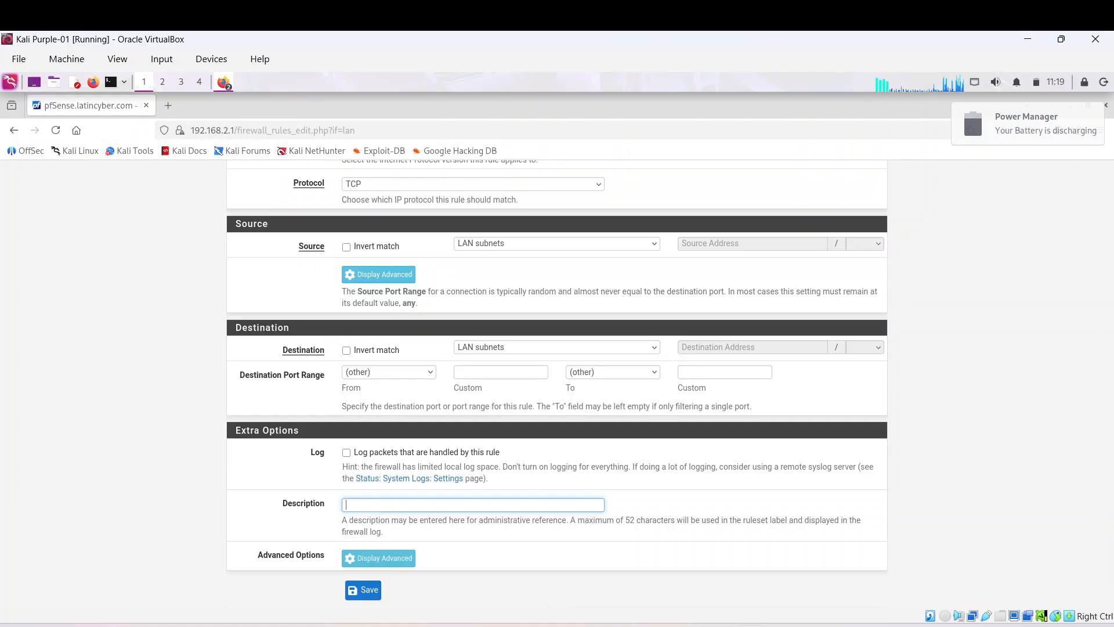
pyautogui.write('Allo')
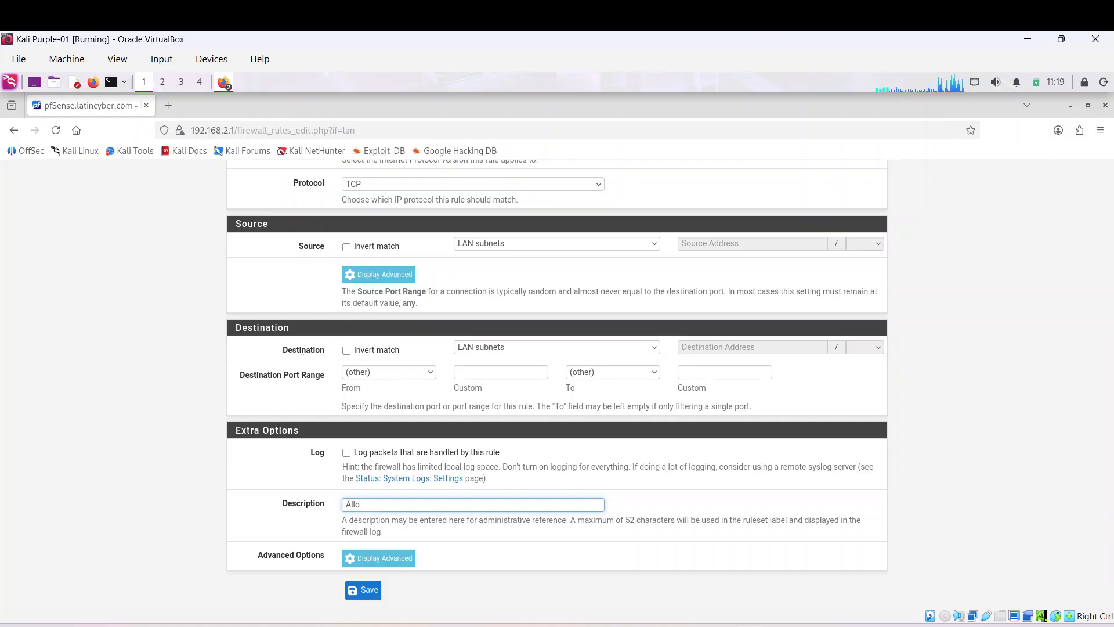
pyautogui.write('ws ')
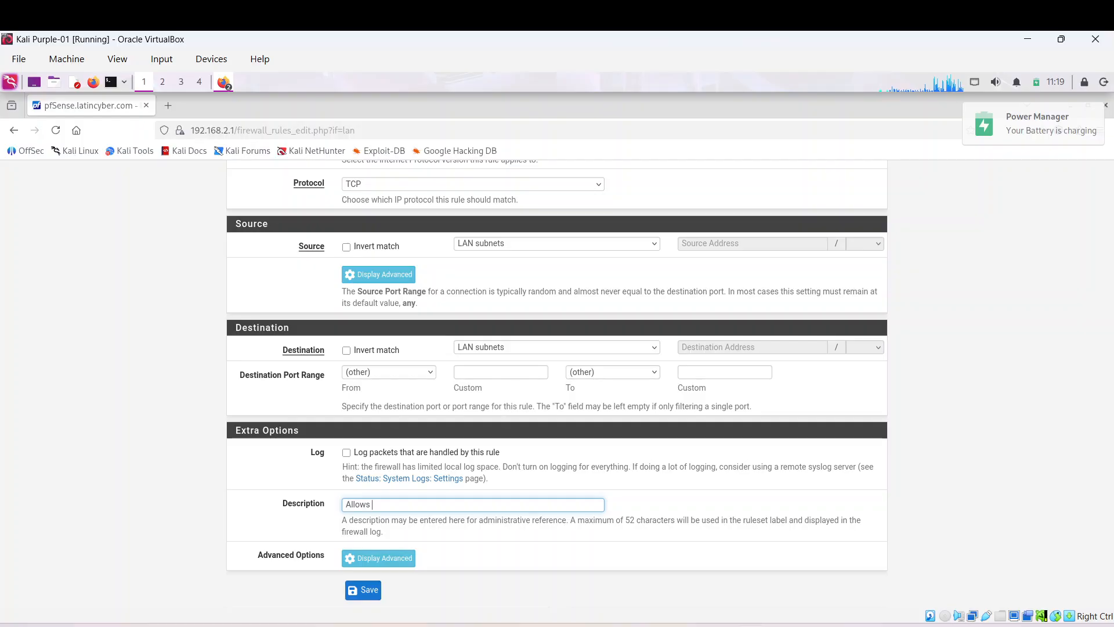
pyautogui.write('traffic')
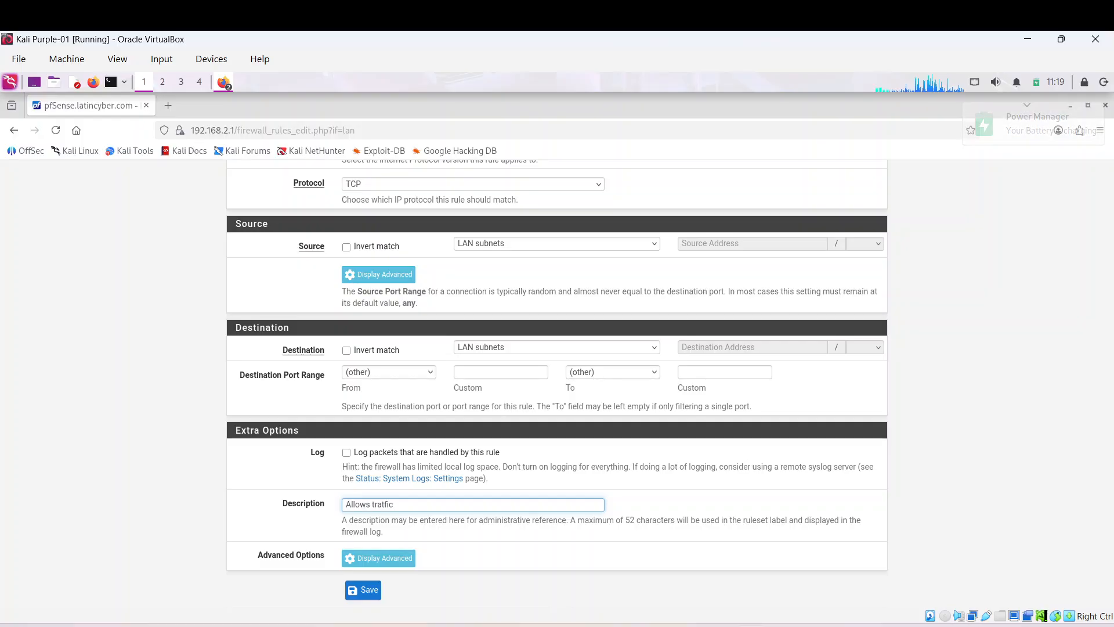
pyautogui.write(' to all')
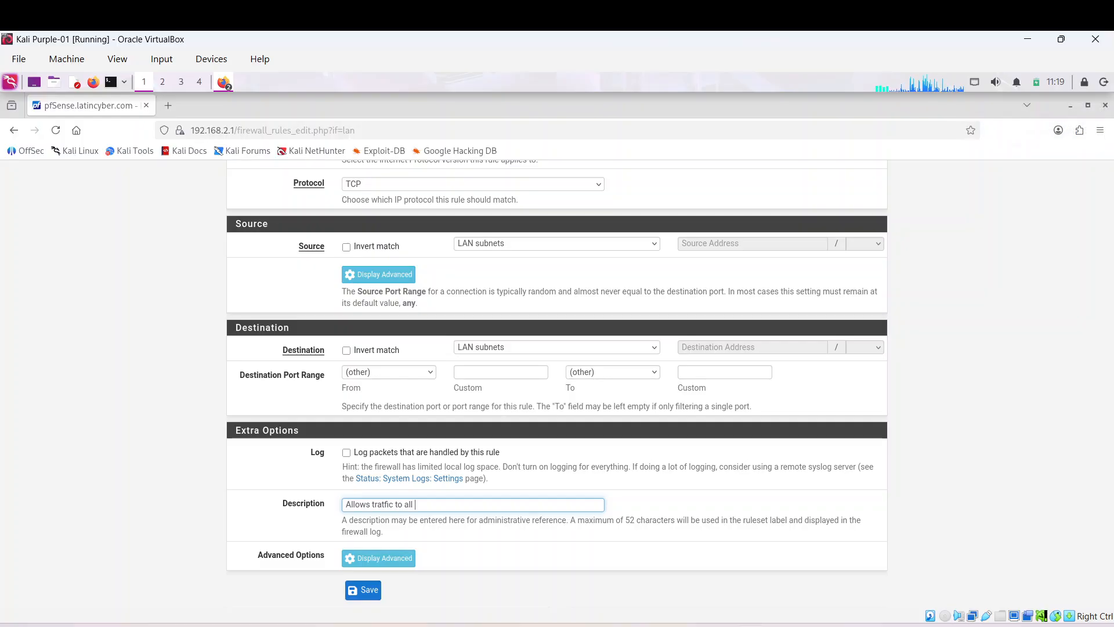
pyautogui.write(' de')
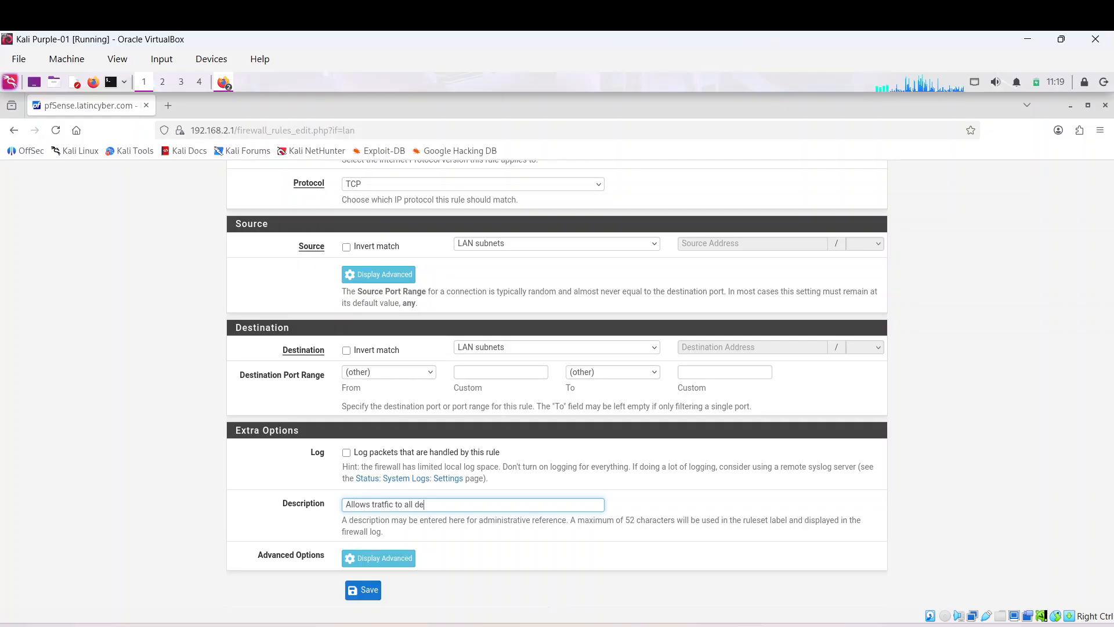
pyautogui.write('vices')
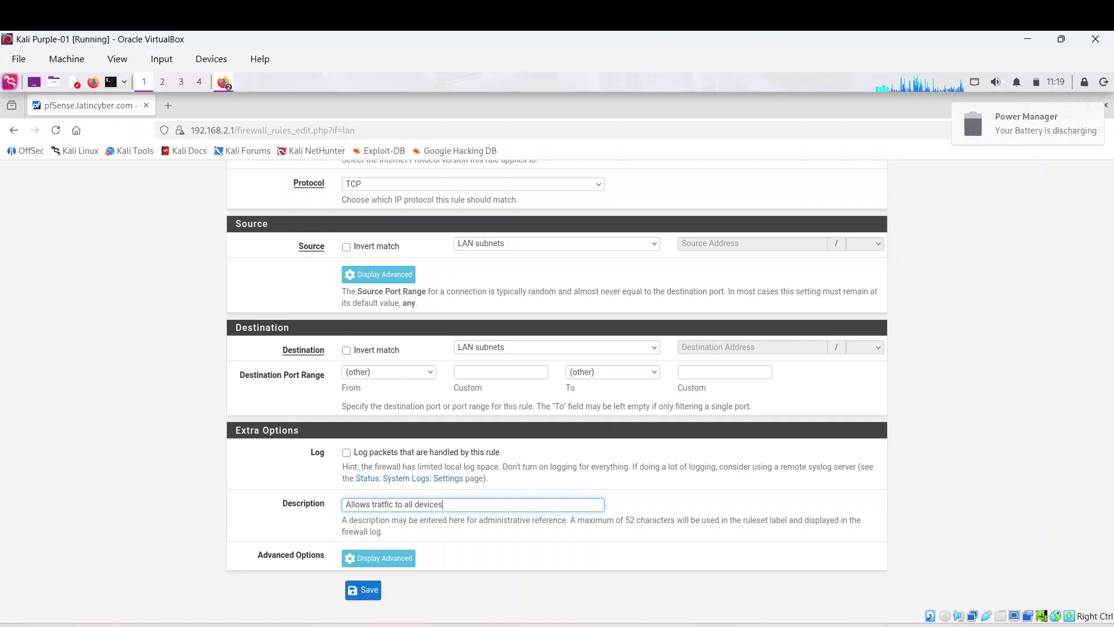
pyautogui.write(' in')
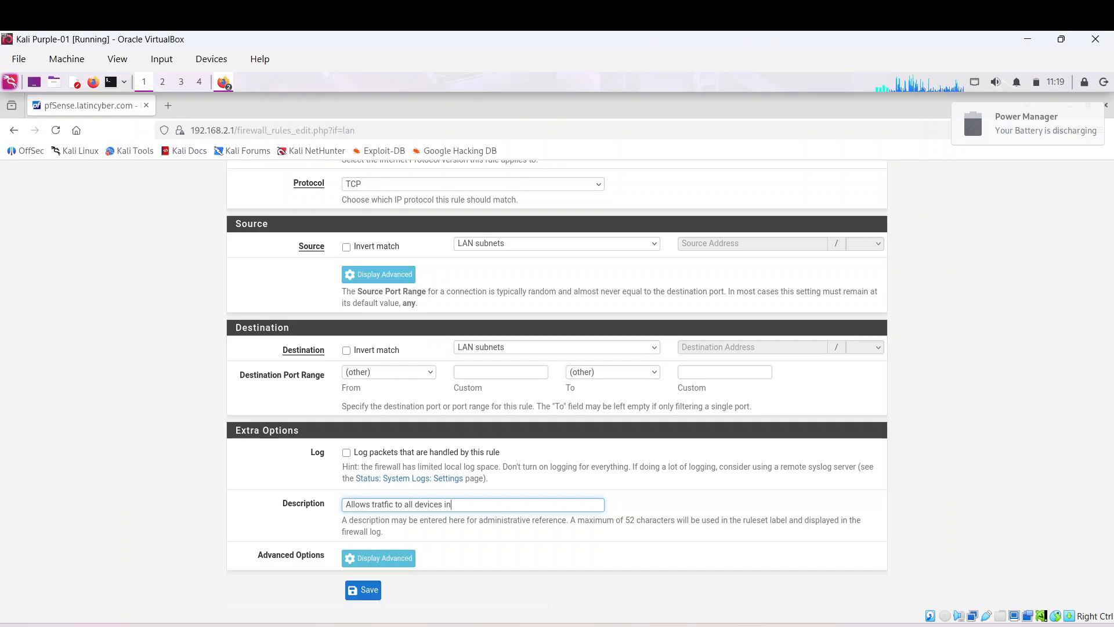
pyautogui.press('BackSpace')
pyautogui.press('BackSpace')
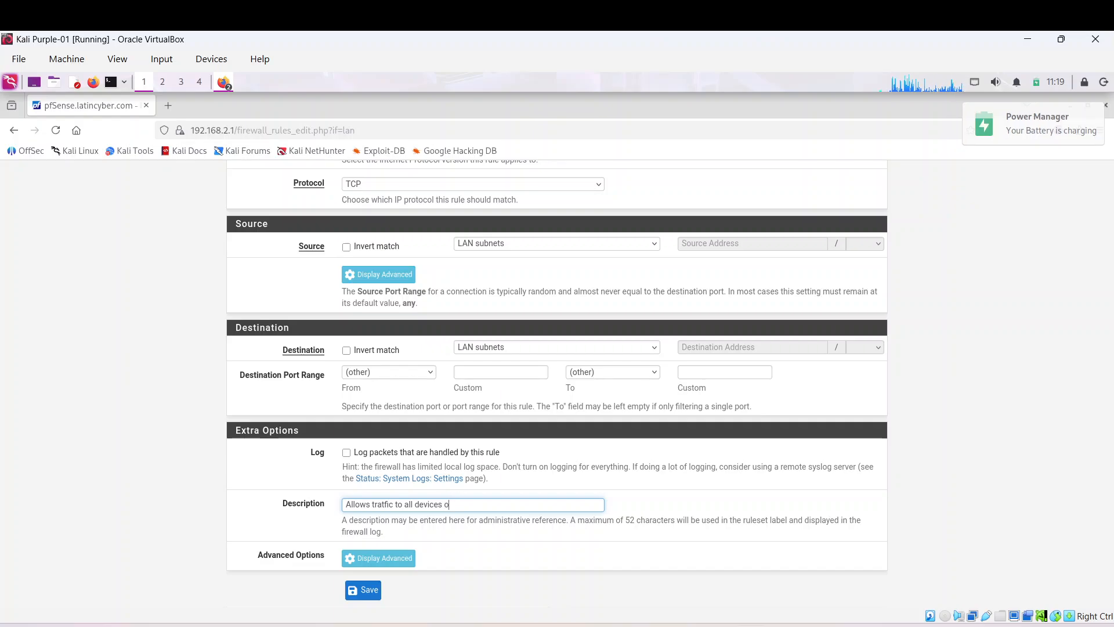
pyautogui.write('on L')
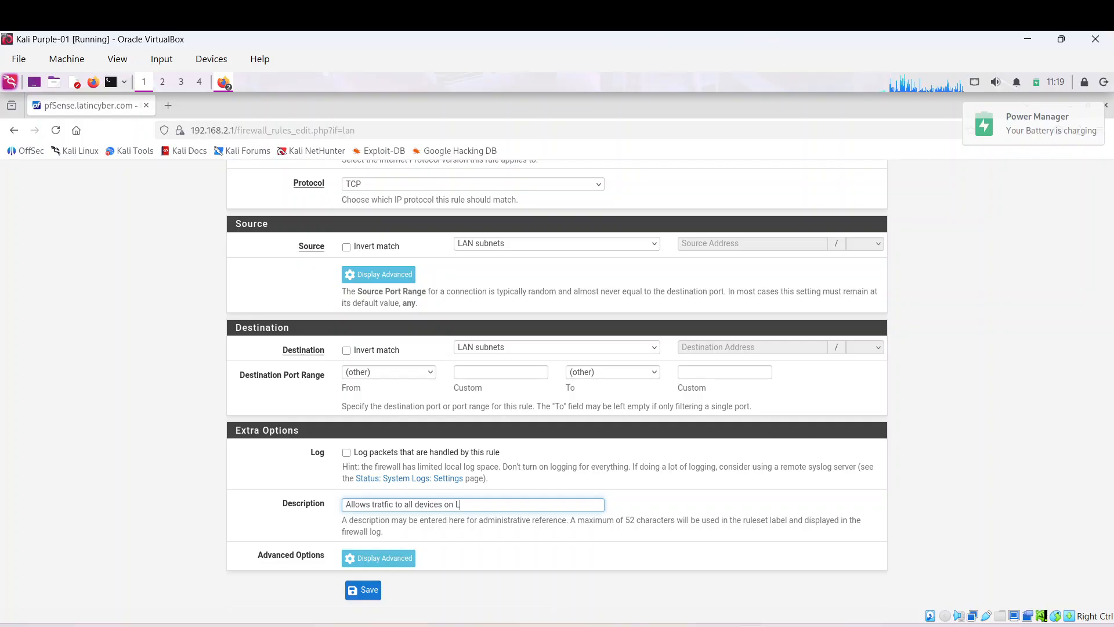
pyautogui.write('AN netw')
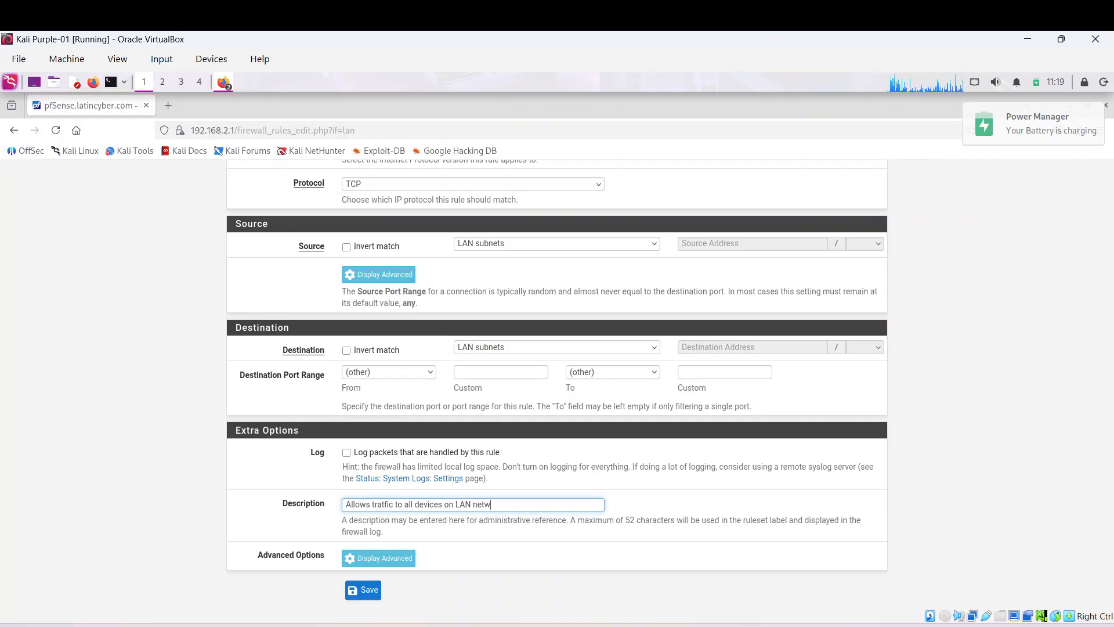
pyautogui.write('ork')
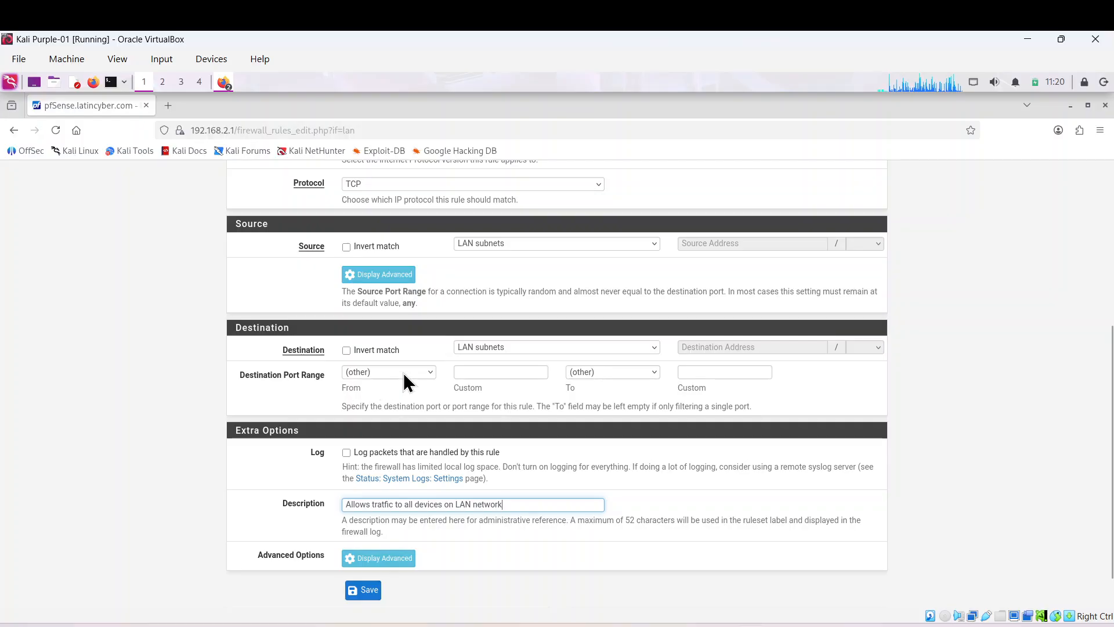
# - Set the rule's destination port range to any and its protocol to Any
pyautogui.click(430, 373)
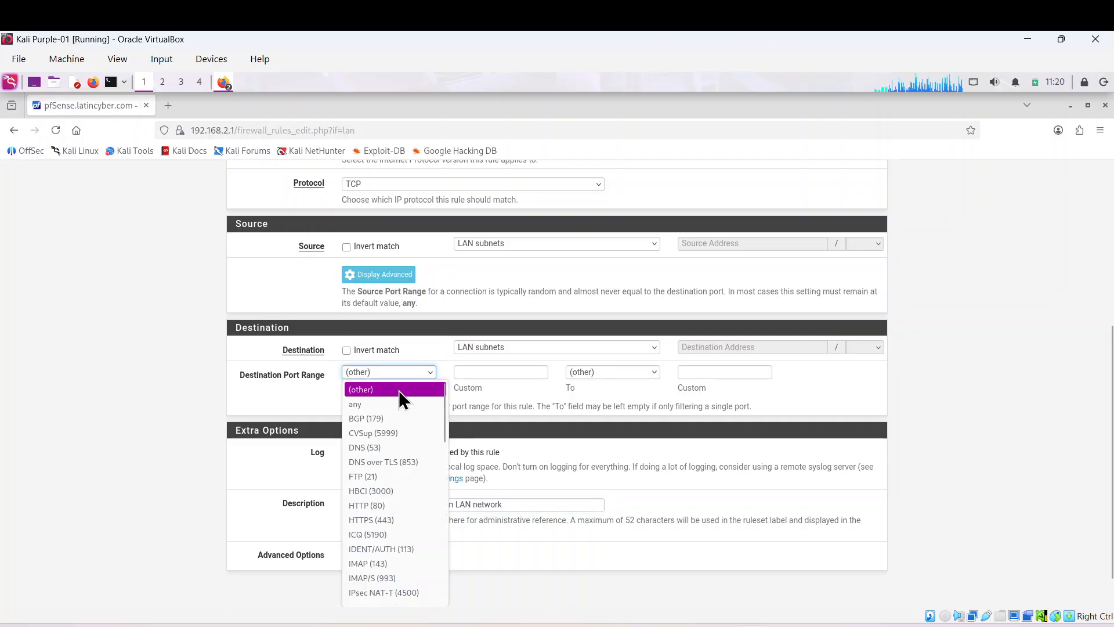
pyautogui.click(379, 407)
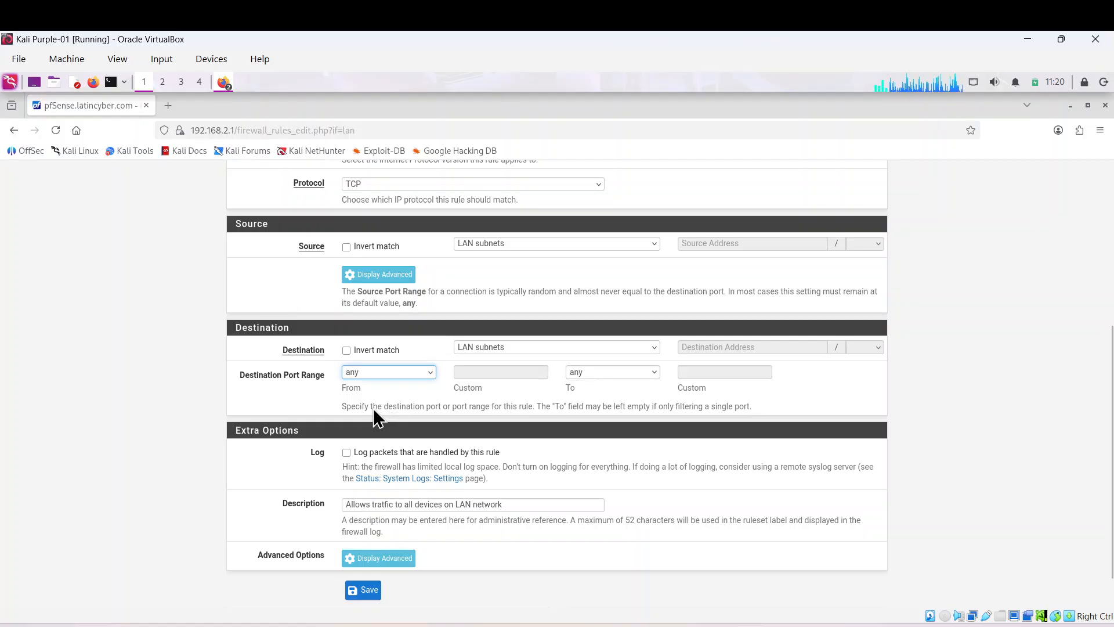
pyautogui.scroll(2, 535, 347)
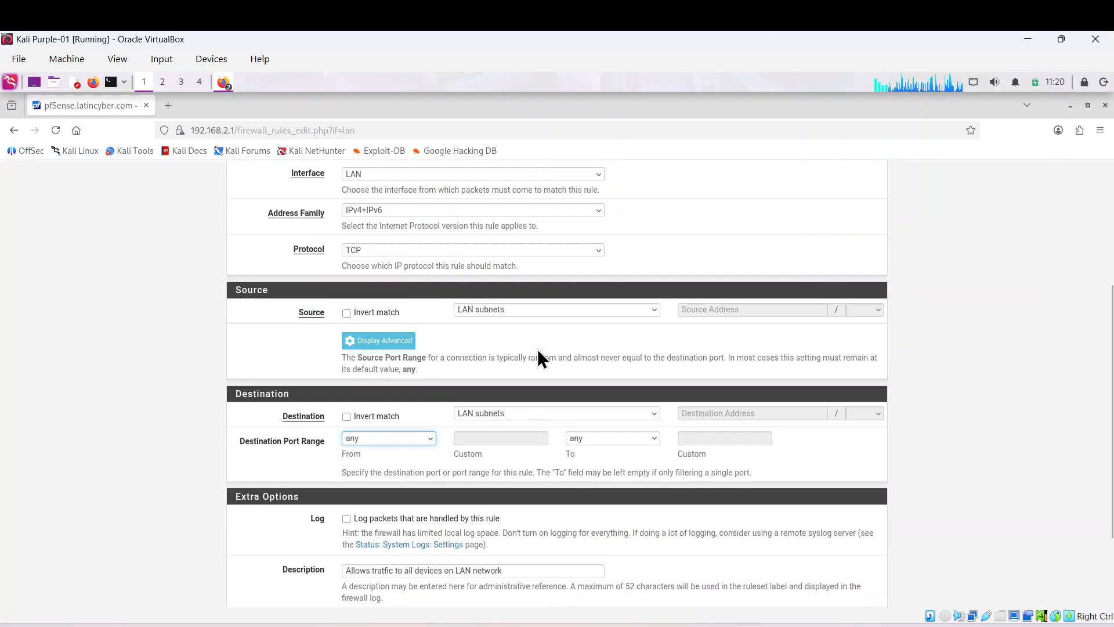
pyautogui.click(587, 250)
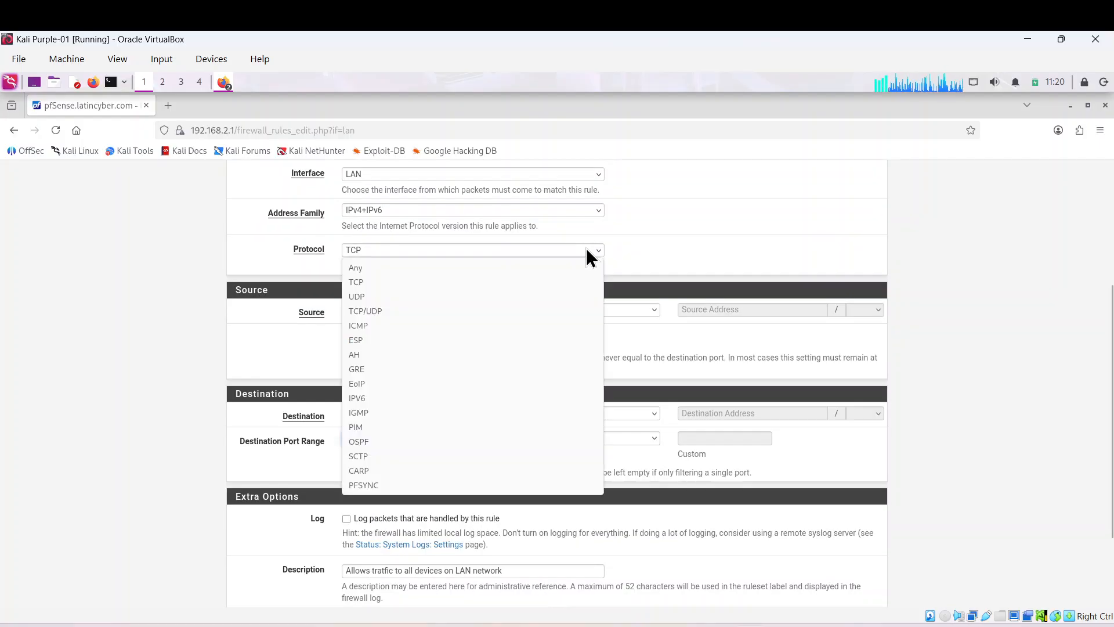
pyautogui.click(382, 264)
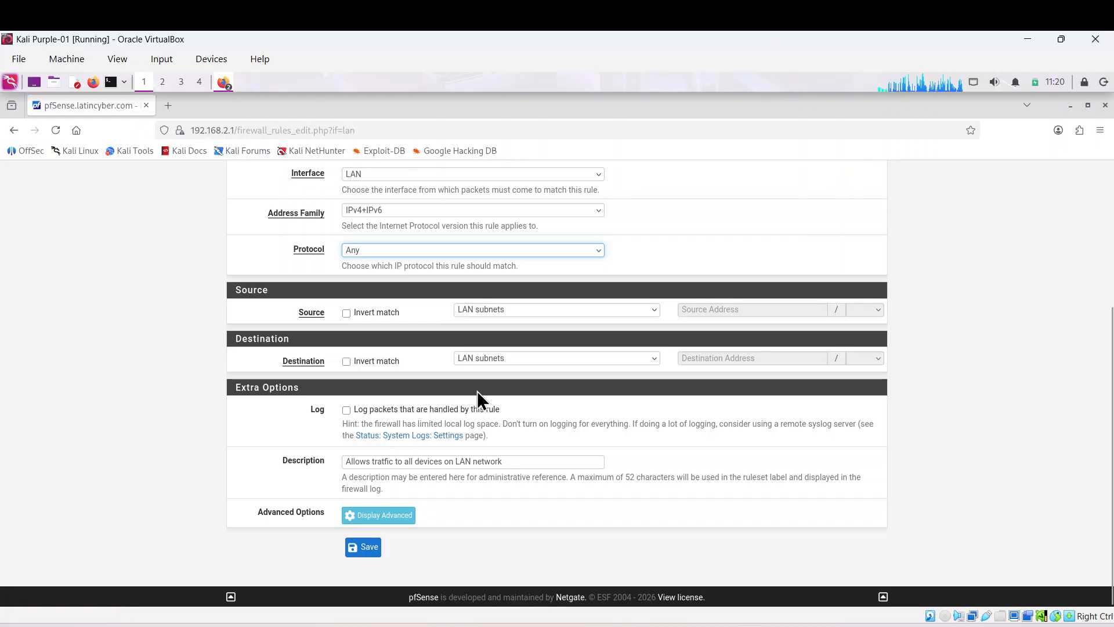
# - Save the new LAN rule and apply the firewall rule changes
pyautogui.click(368, 547)
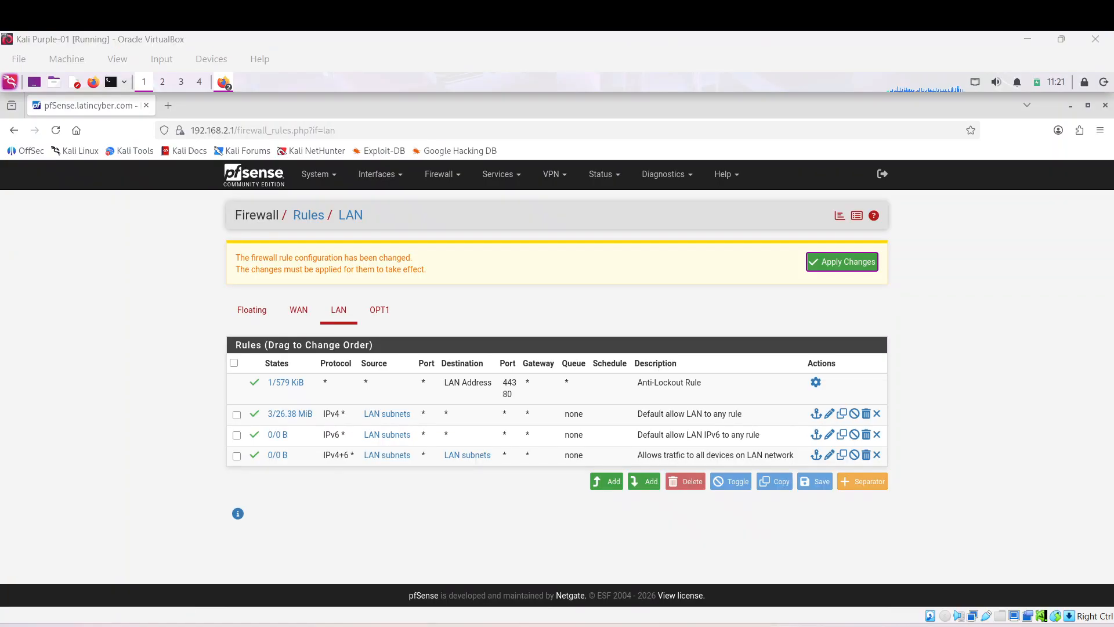
pyautogui.click(835, 262)
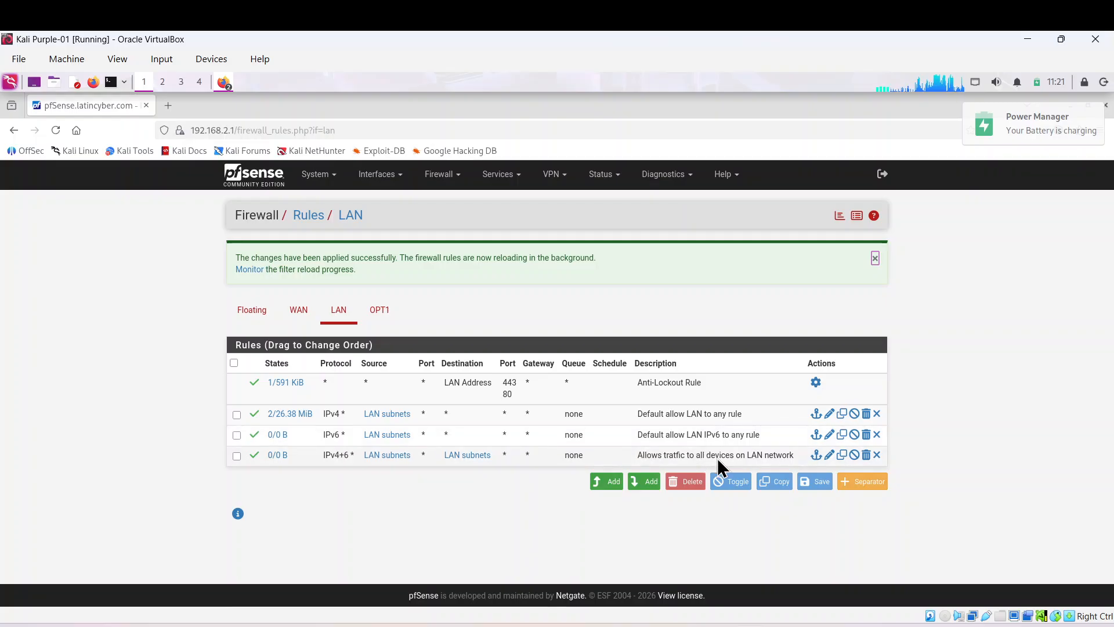
pyautogui.moveTo(401, 455)
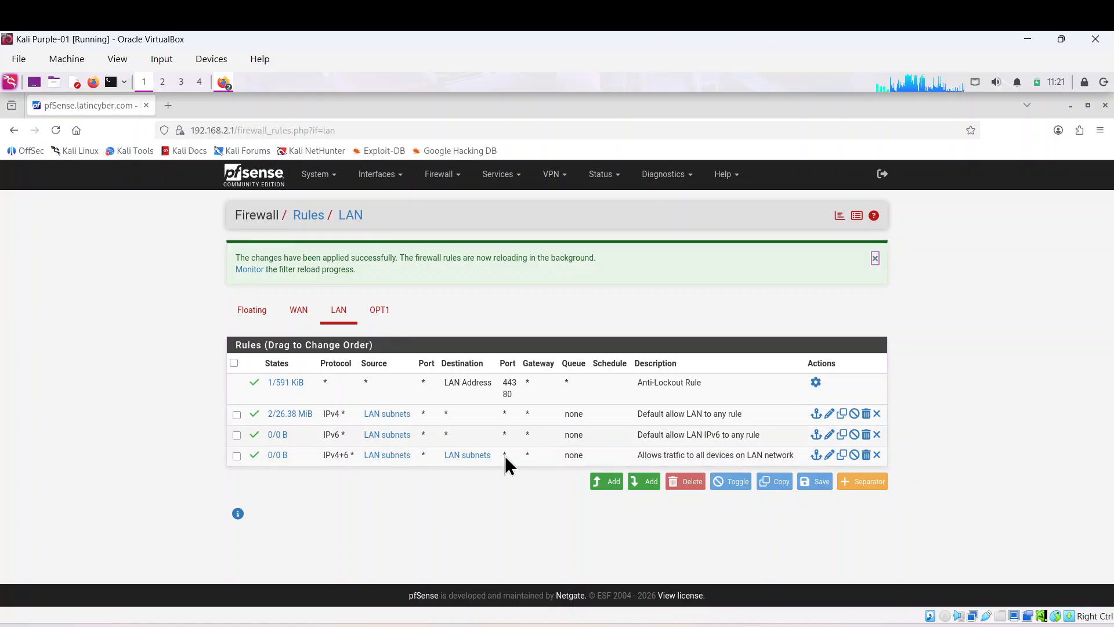
pyautogui.click(643, 482)
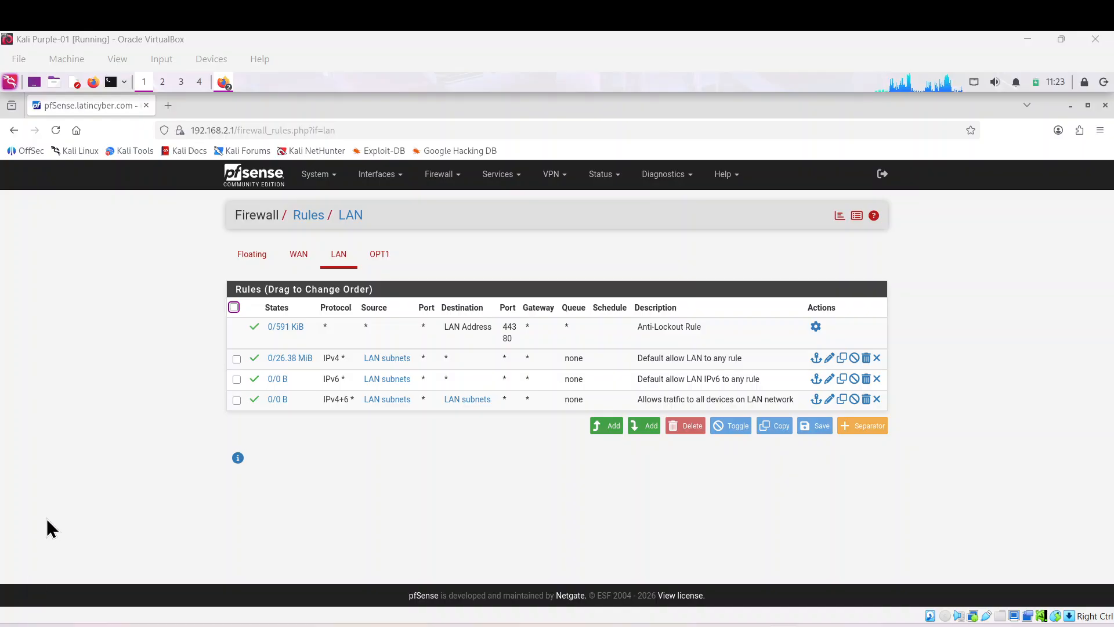
# - Open the OPT1 interface's configuration and replace its description with AttackLan
pyautogui.click(400, 181)
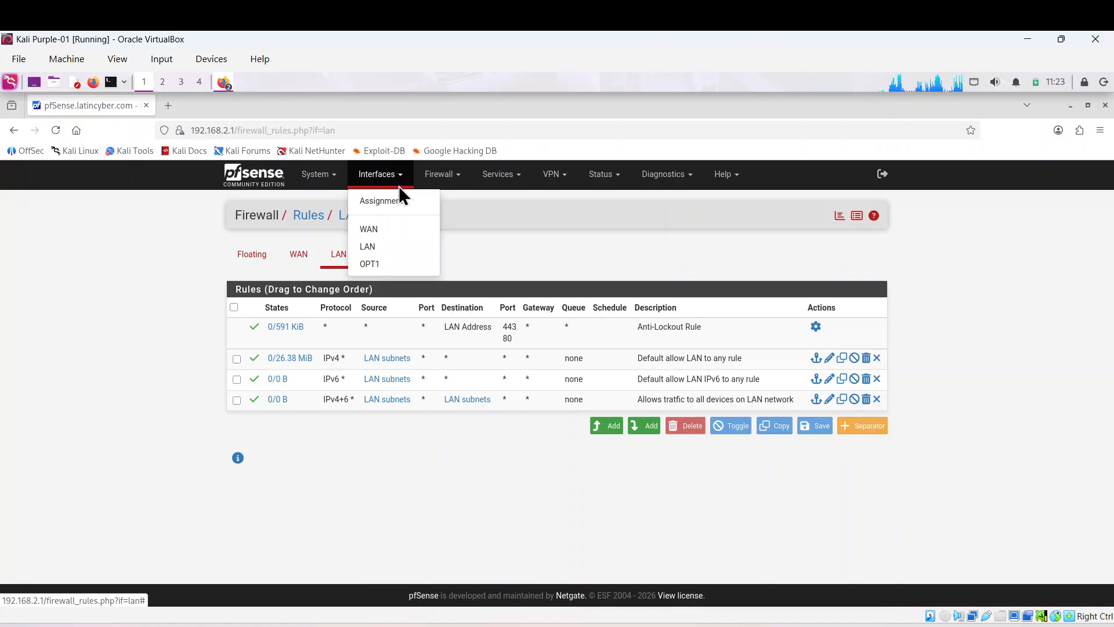
pyautogui.click(372, 264)
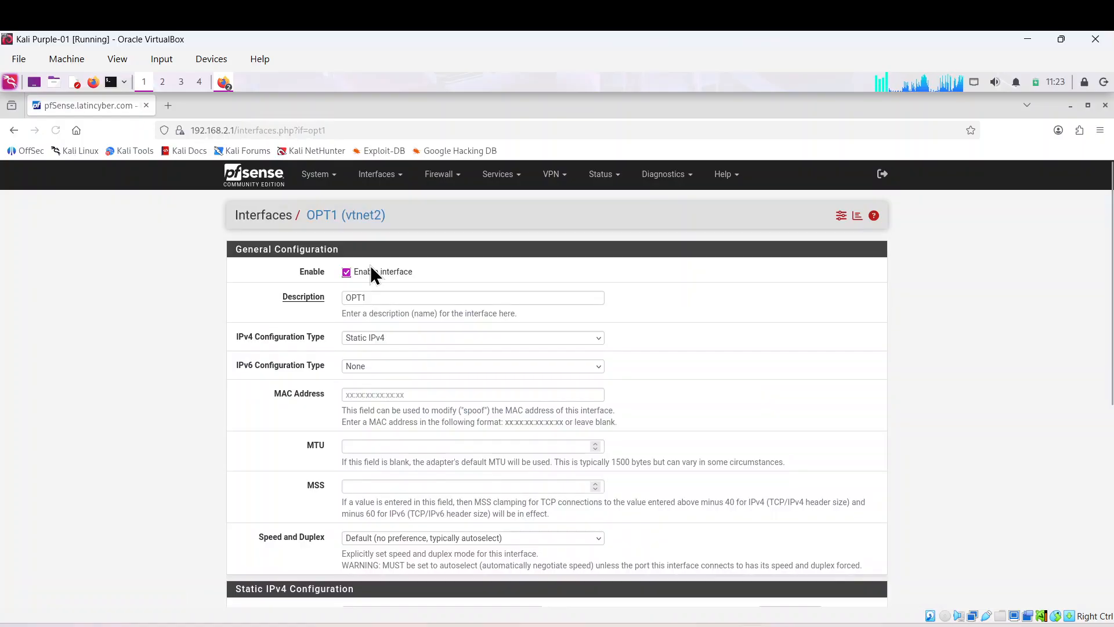
pyautogui.click(376, 302)
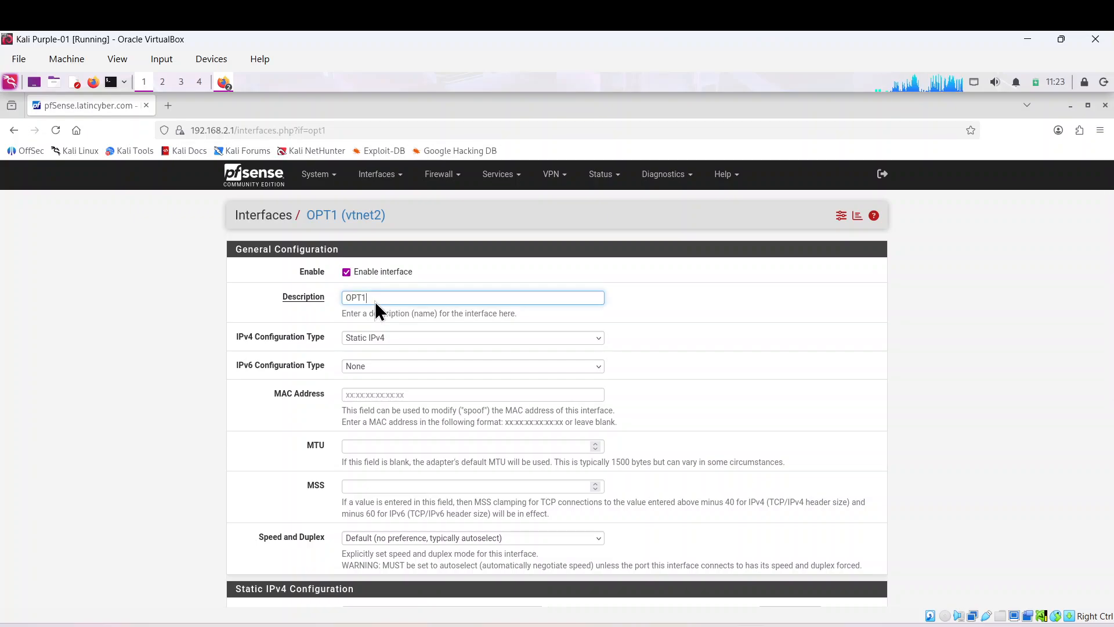
pyautogui.press('BackSpace')
pyautogui.press('BackSpace')
pyautogui.press('BackSpace')
pyautogui.press('BackSpace')
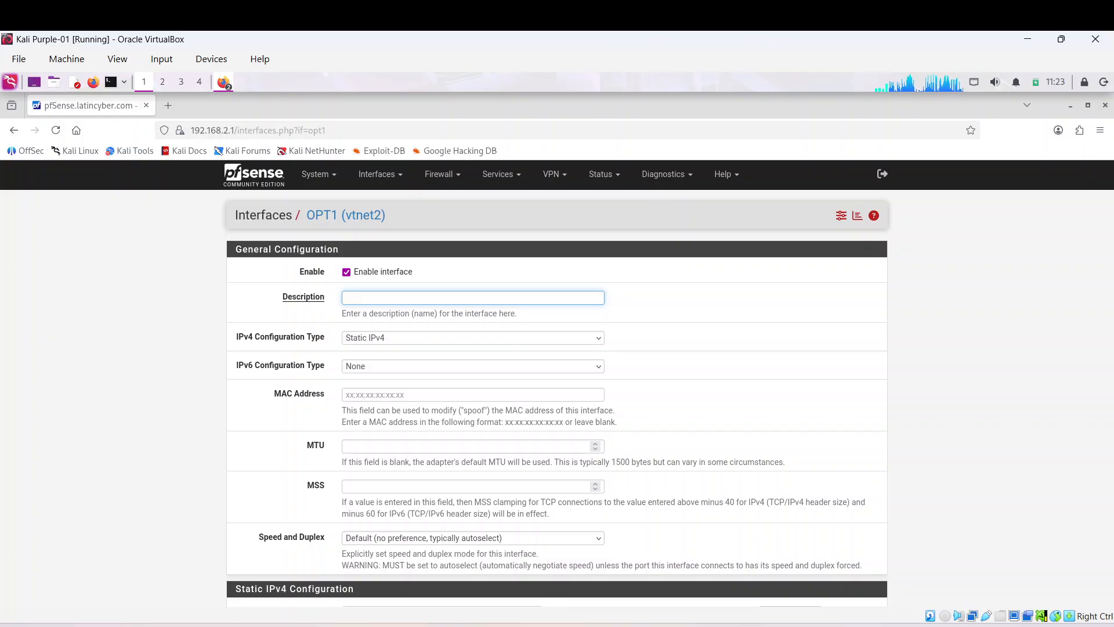
pyautogui.write('at')
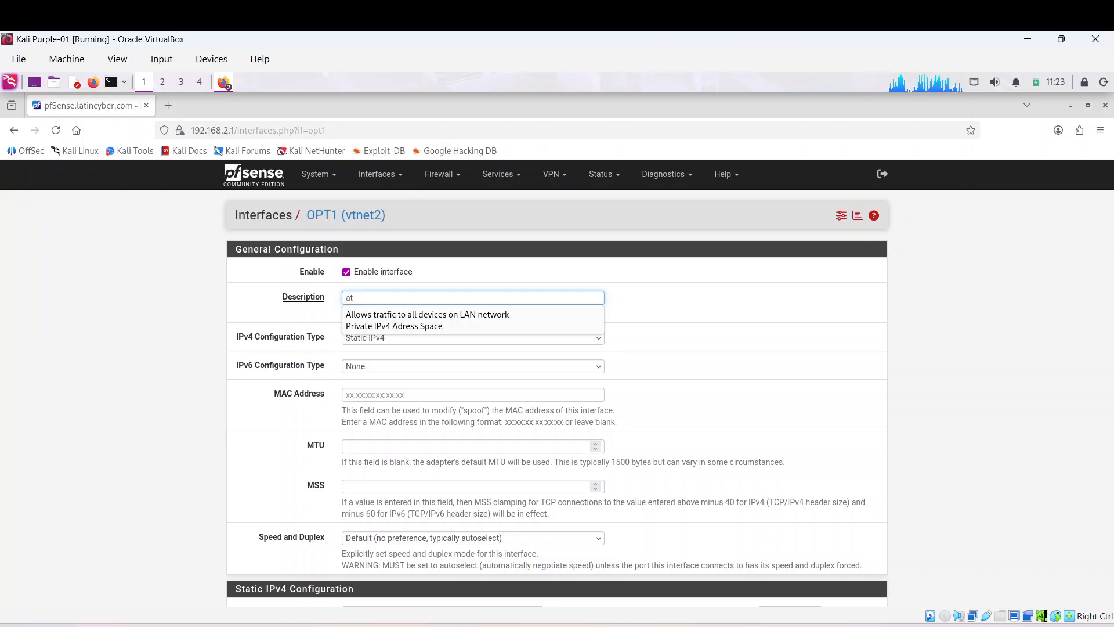
pyautogui.press('BackSpace')
pyautogui.press('BackSpace')
pyautogui.write('Attac')
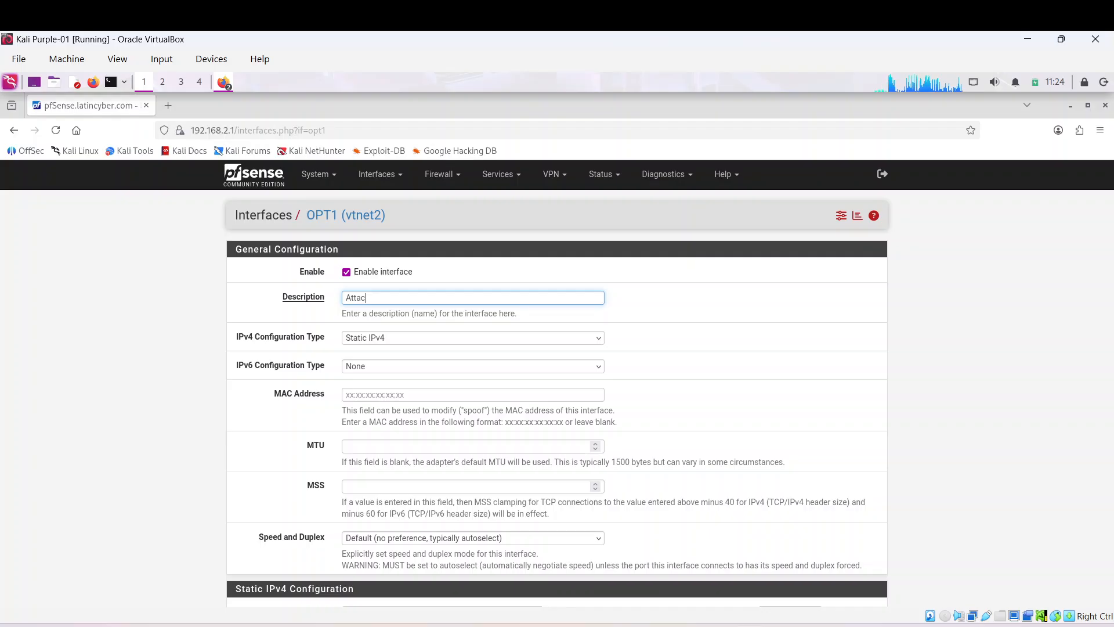
pyautogui.write('k')
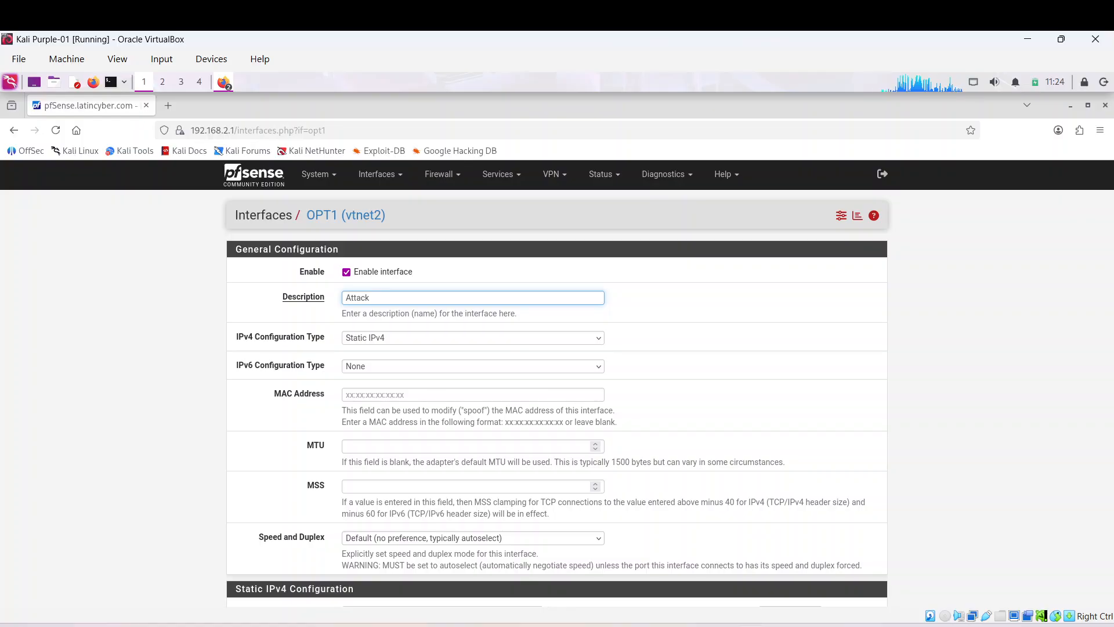
pyautogui.write('er')
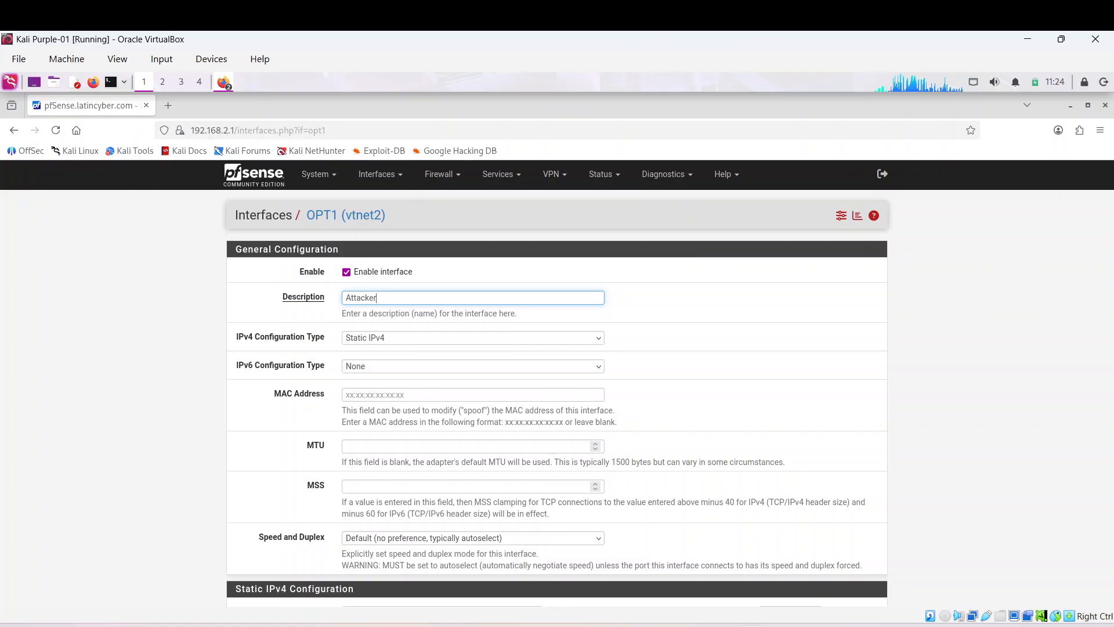
pyautogui.press('BackSpace')
pyautogui.press('BackSpace')
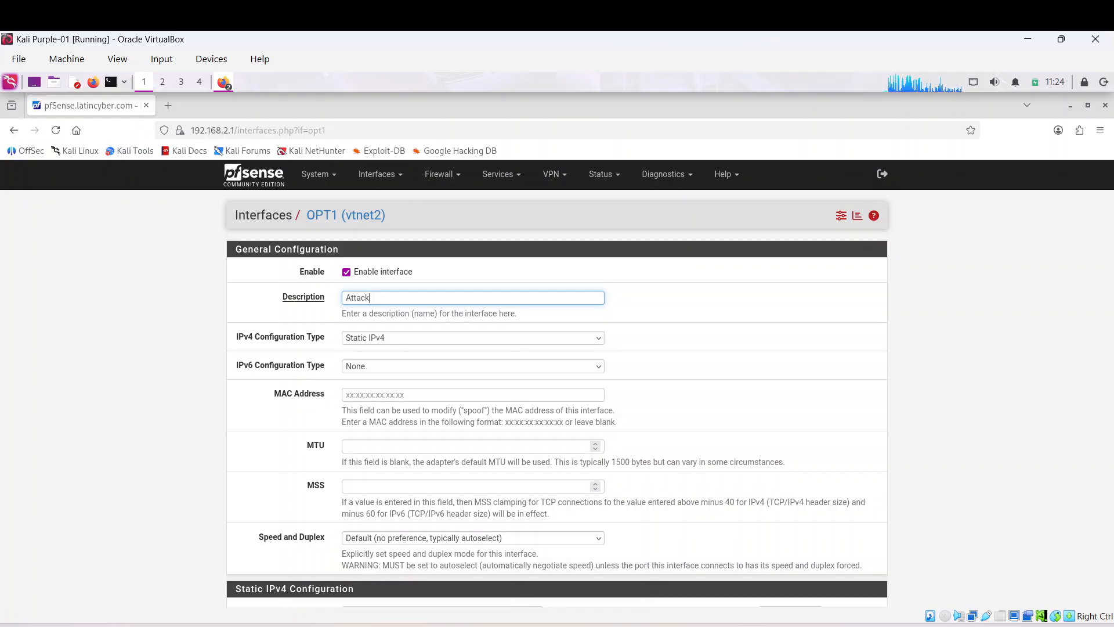
pyautogui.write('La')
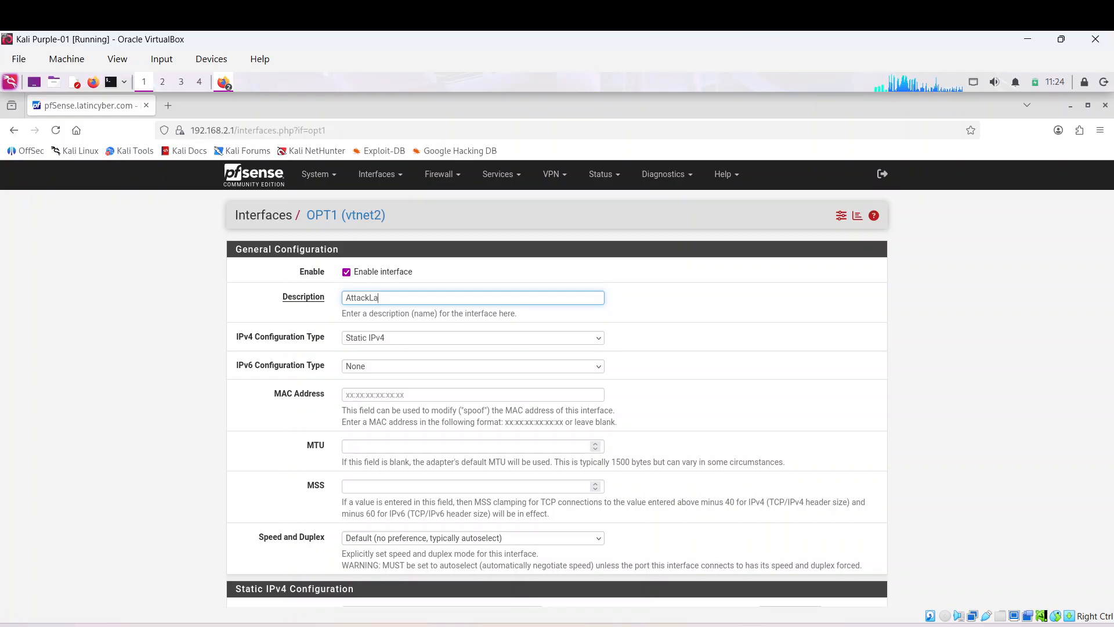
pyautogui.write('n')
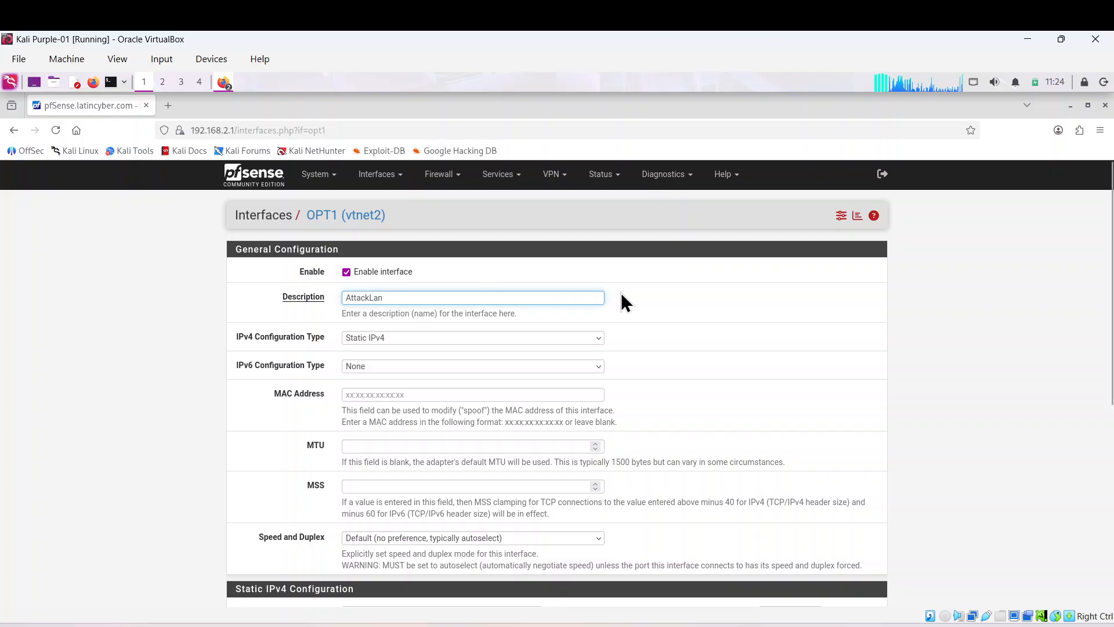
# - Save the AttackLan interface configuration and apply the changes
pyautogui.scroll(-2, 612, 289)
pyautogui.scroll(-6, 664, 374)
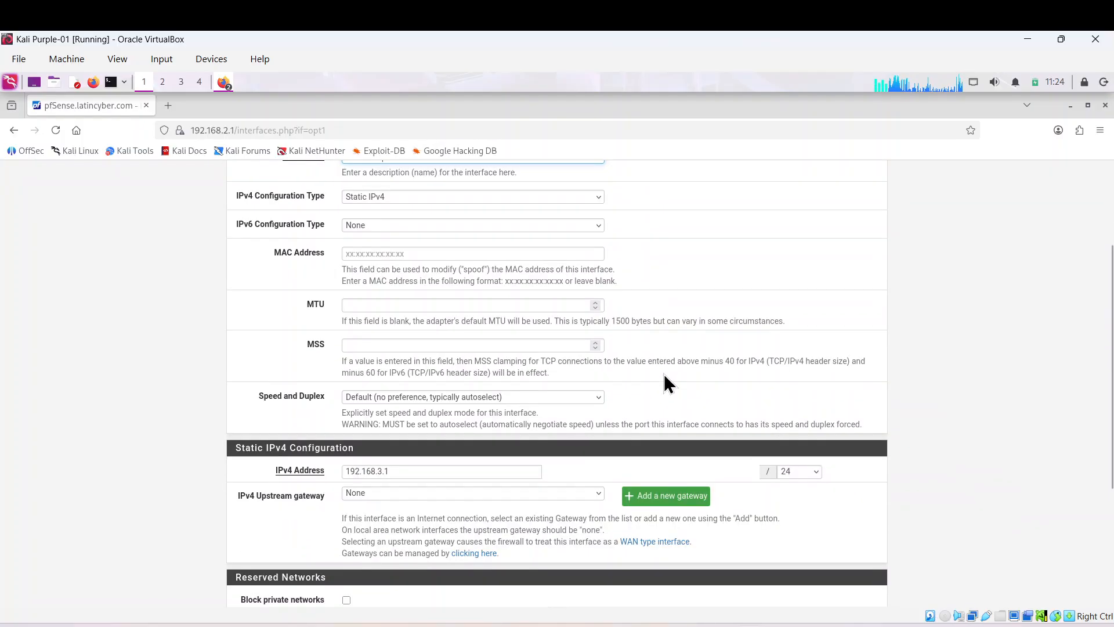
pyautogui.scroll(-2, 663, 371)
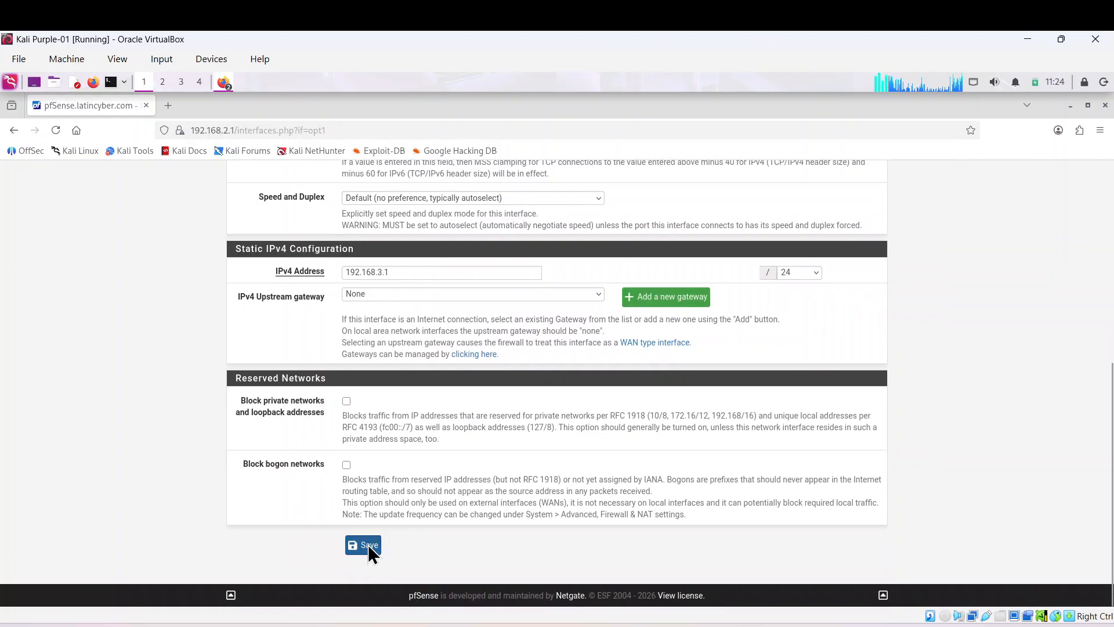
pyautogui.click(368, 546)
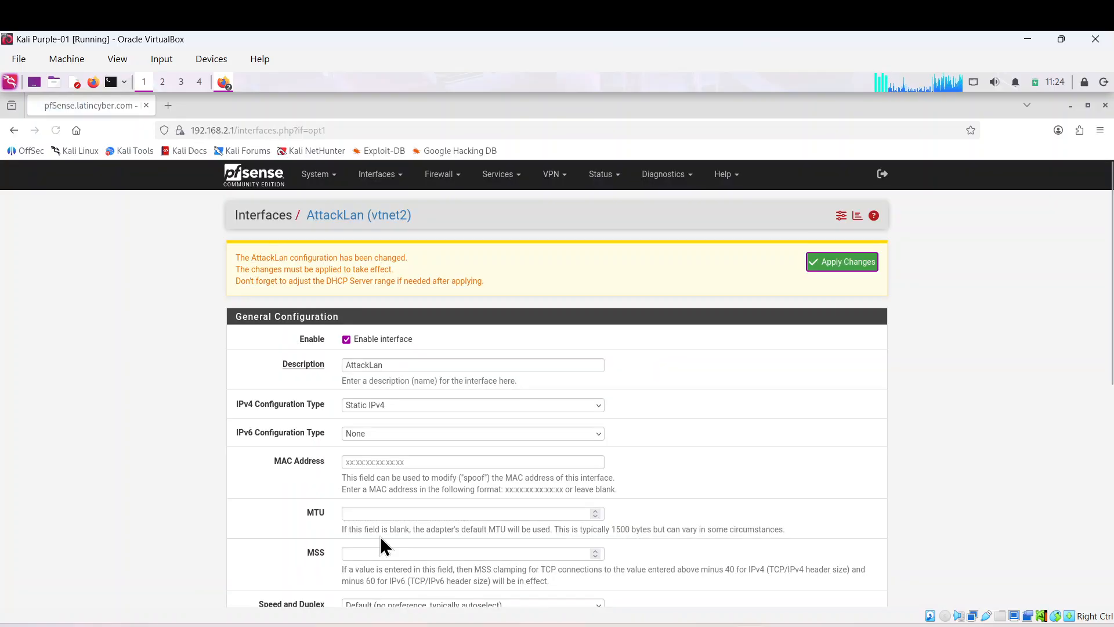
pyautogui.click(838, 263)
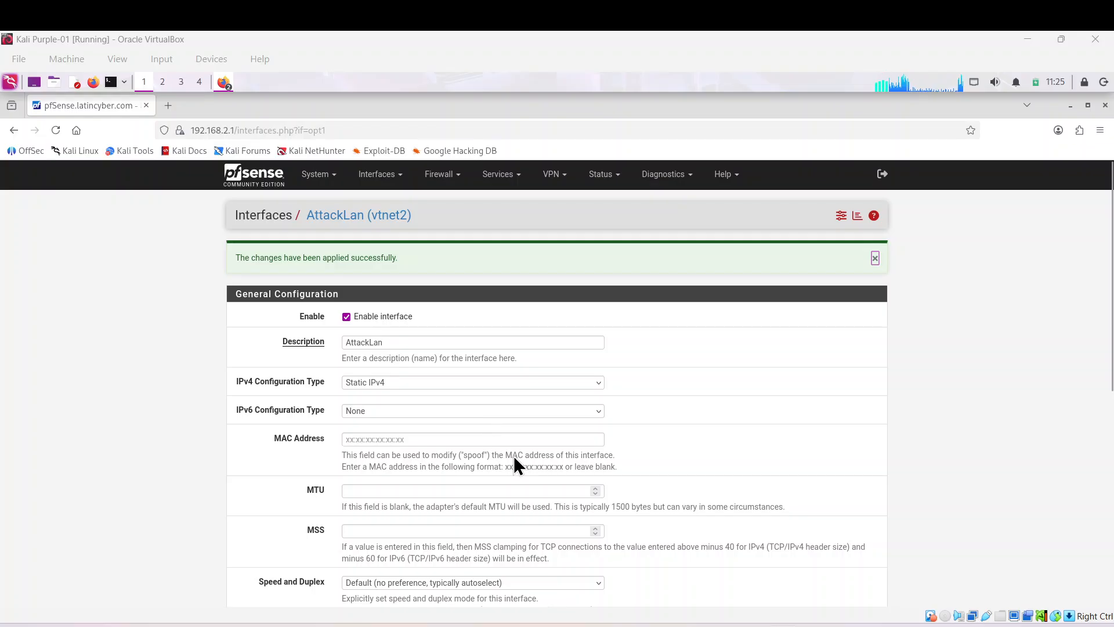
pyautogui.scroll(-2, 514, 455)
pyautogui.scroll(2, 489, 456)
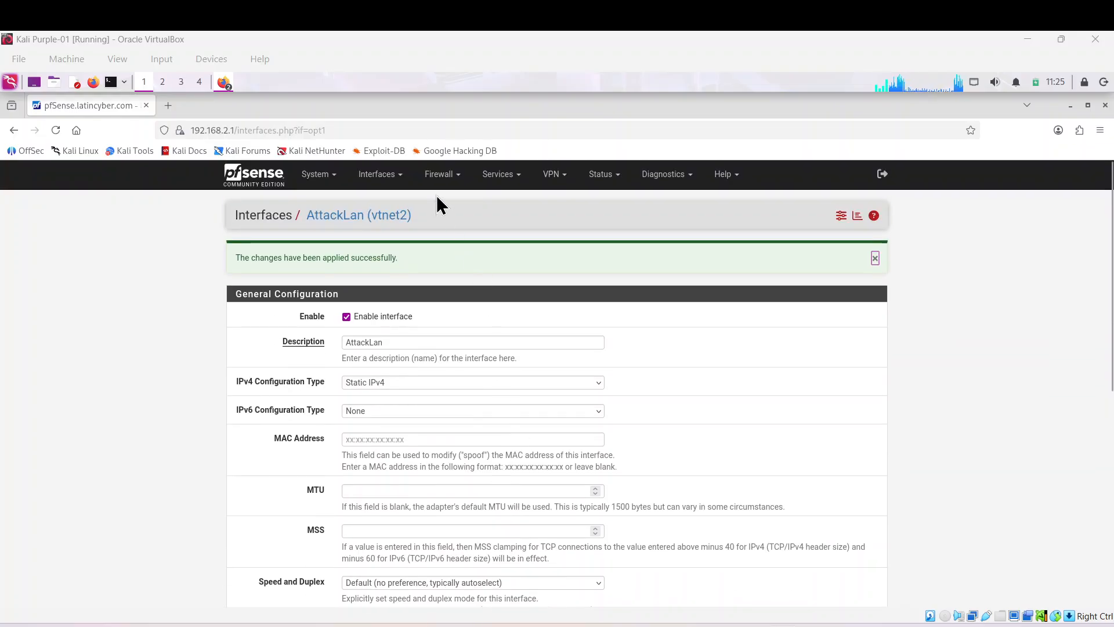
# - Add a new rule at the end of the LAN firewall rule list and set its protocol to Any
pyautogui.click(455, 177)
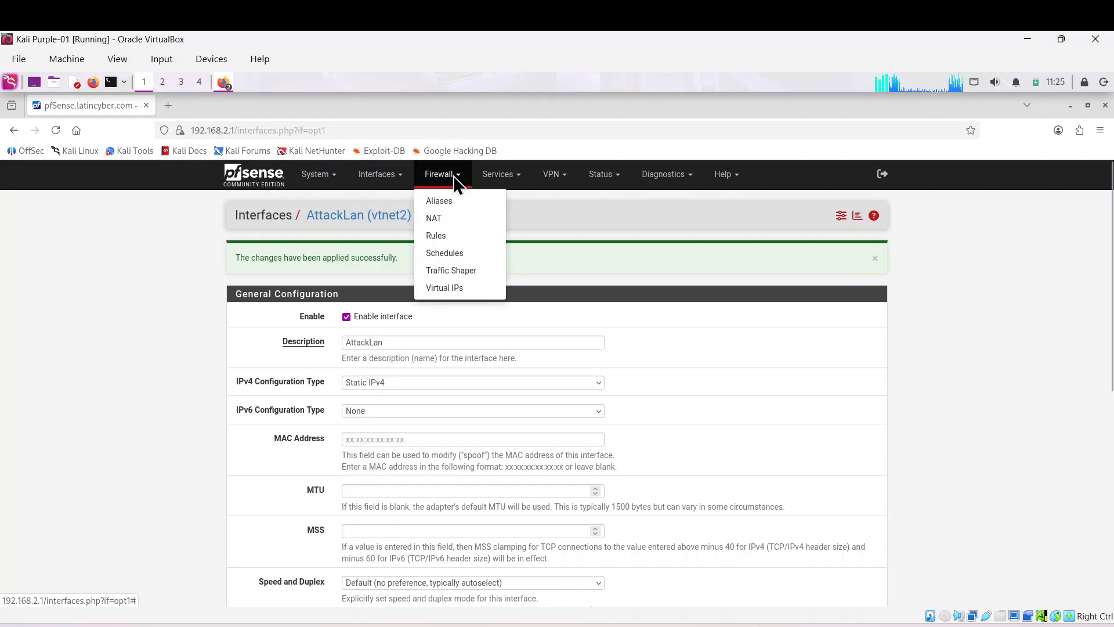
pyautogui.click(442, 235)
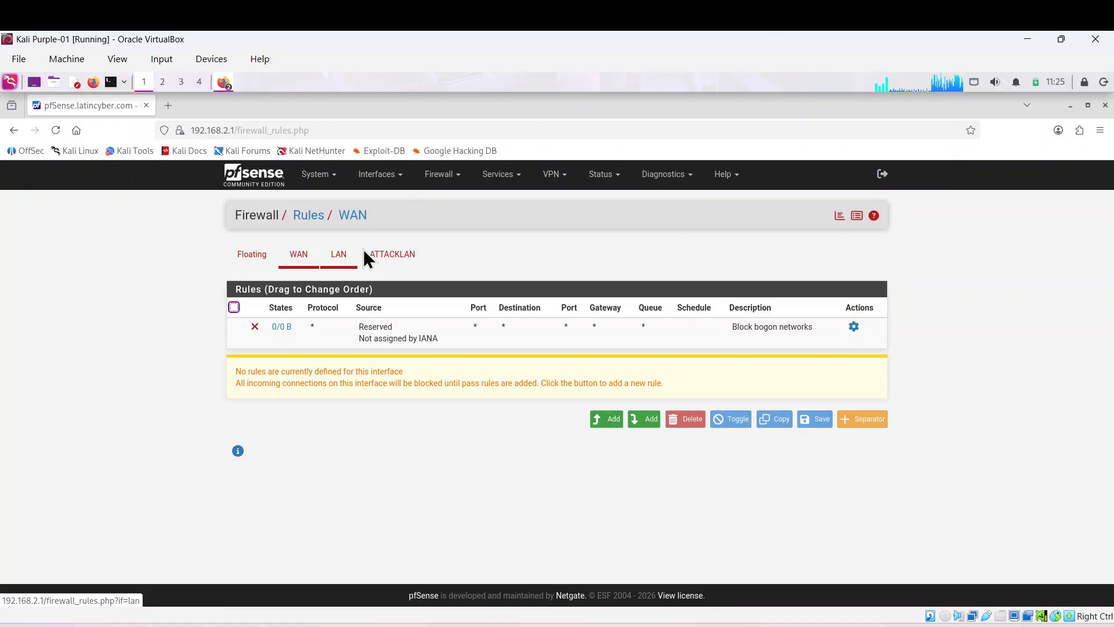
pyautogui.click(339, 255)
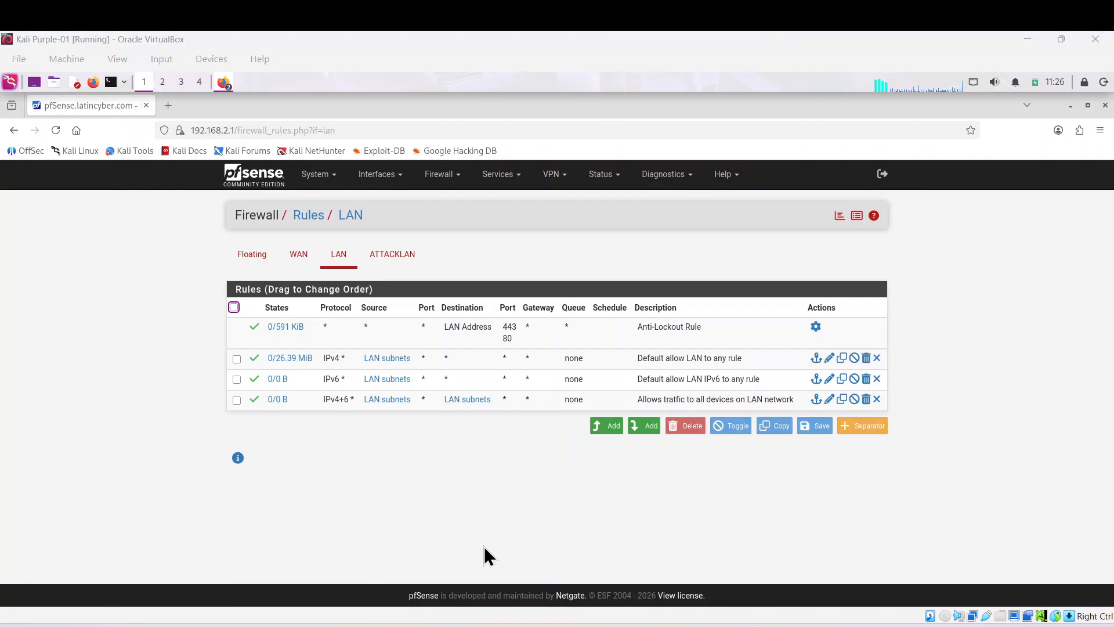
pyautogui.click(645, 431)
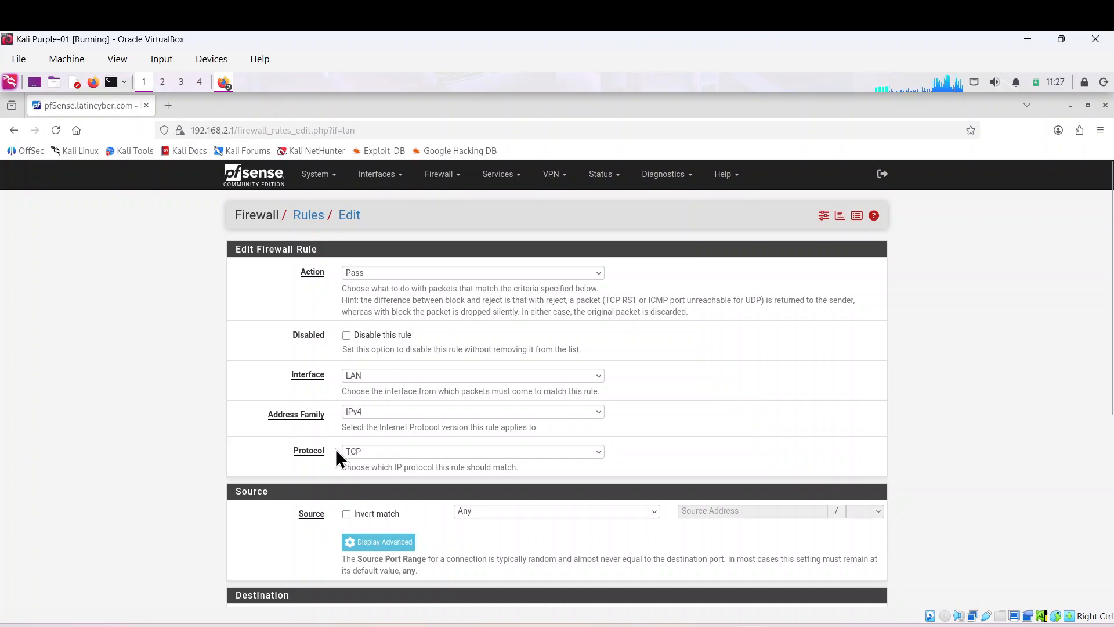
pyautogui.click(594, 451)
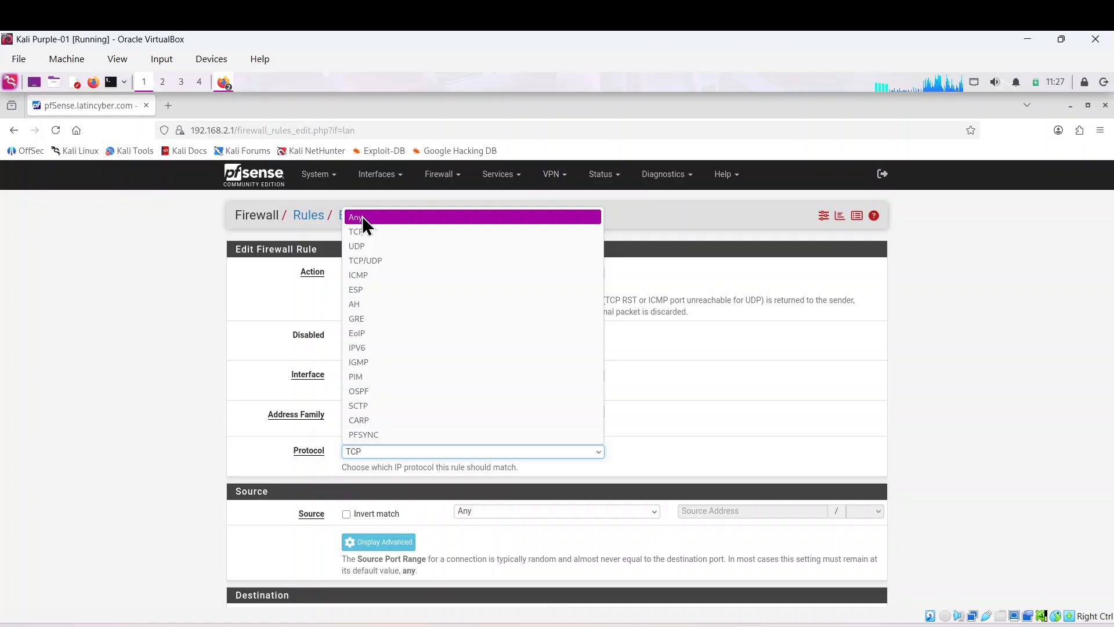
pyautogui.click(362, 216)
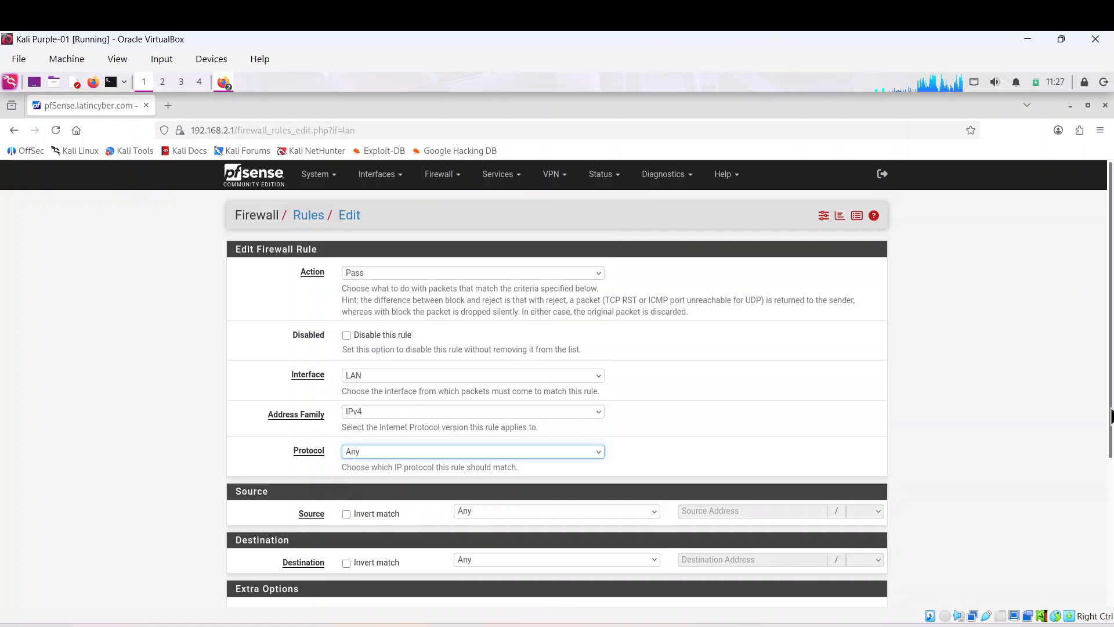
# - Set the new rule's source to LAN subnets and its destination to ATTACKLAN subnets
pyautogui.scroll(-2, 645, 450)
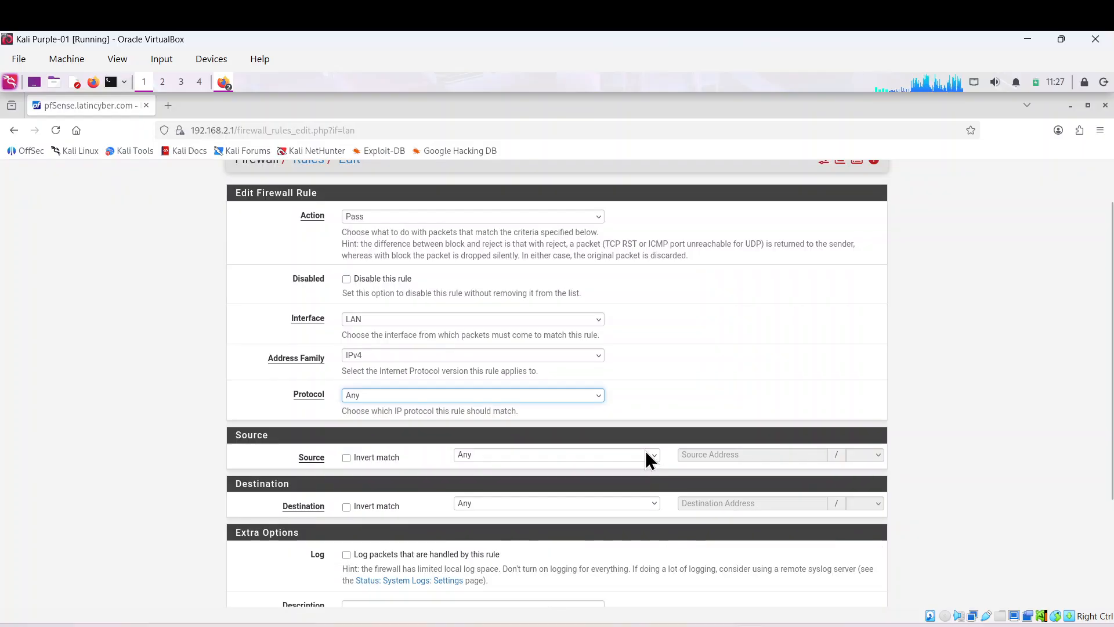
pyautogui.click(645, 455)
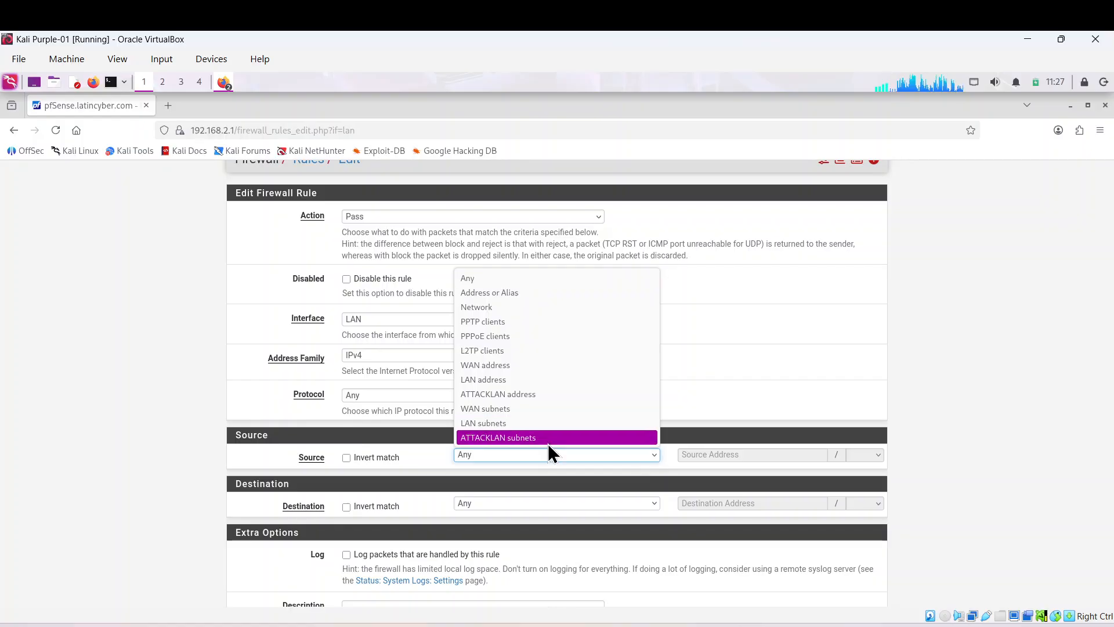
pyautogui.click(496, 423)
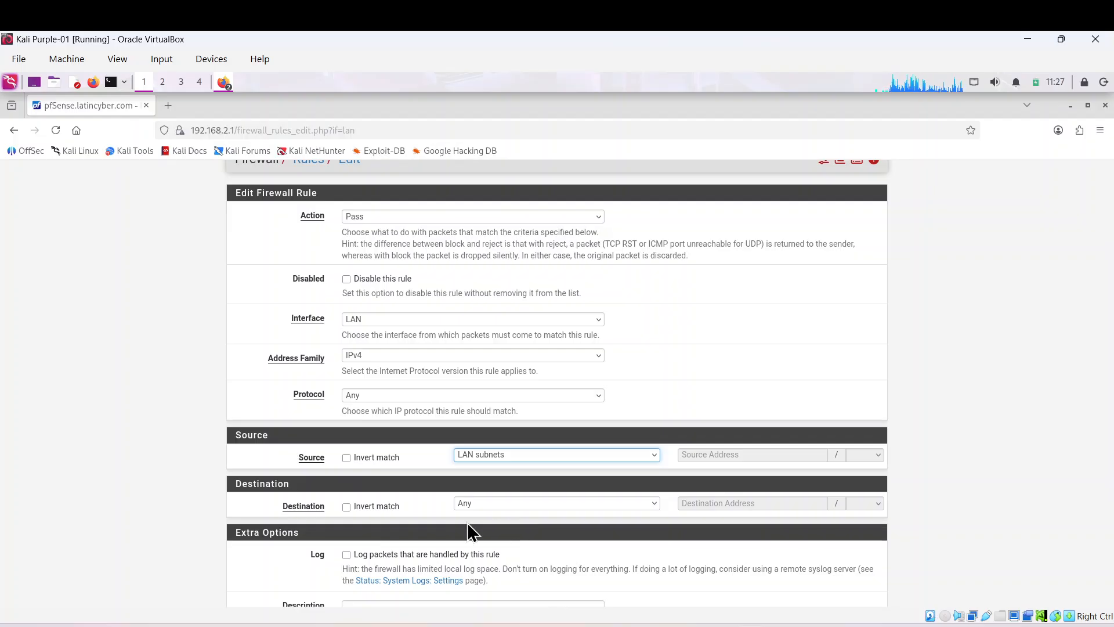
pyautogui.click(650, 502)
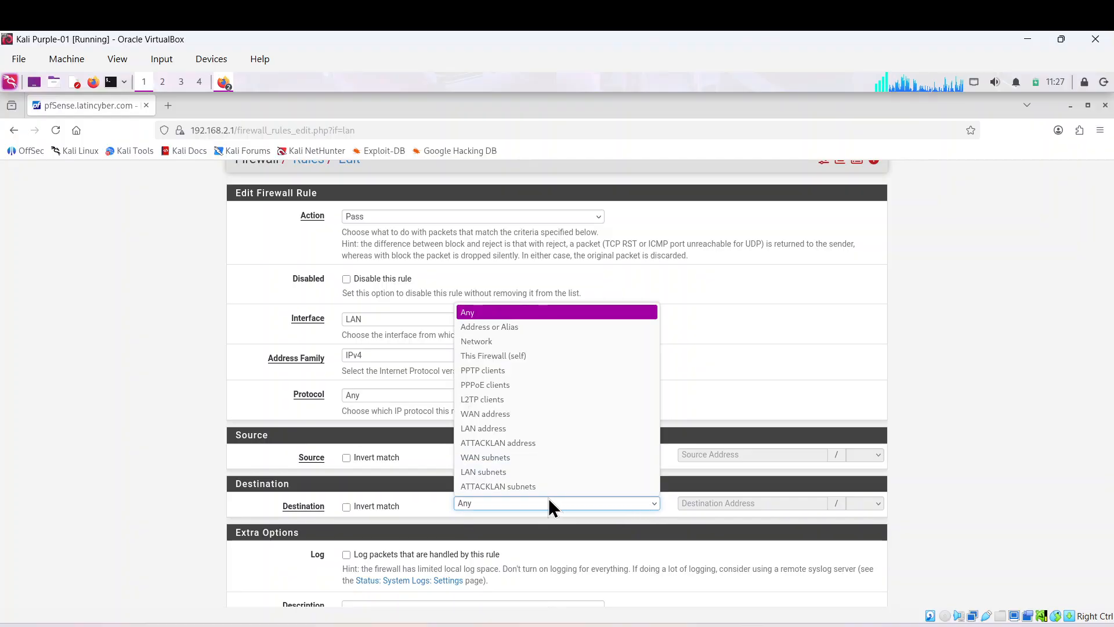
pyautogui.click(518, 486)
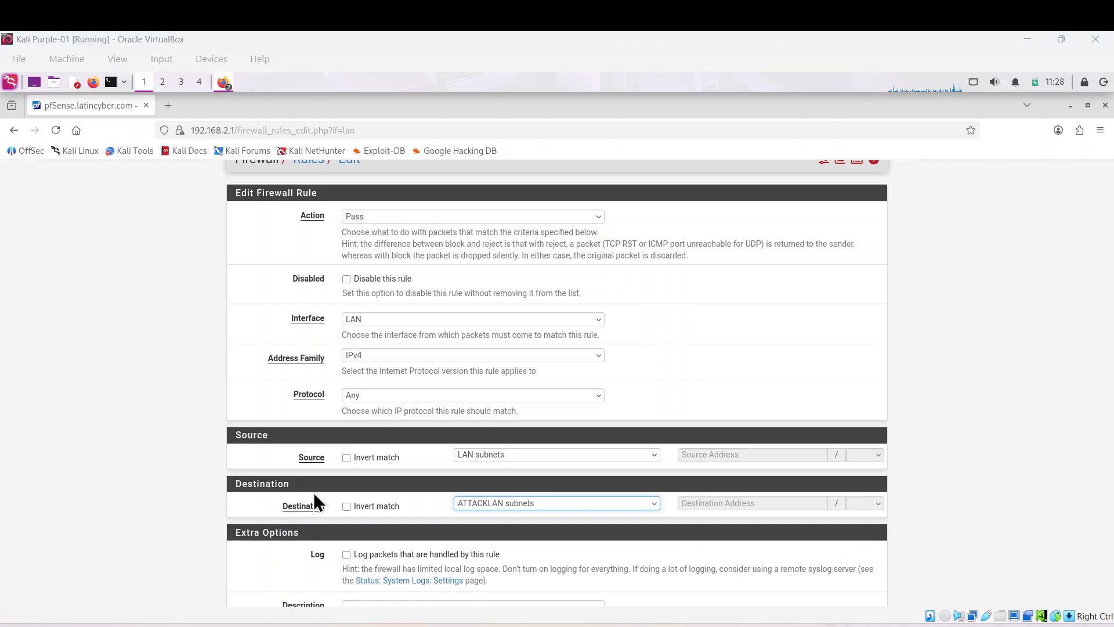
# - Enter "Allows tratfic to Atack Lan" as the description of the LAN-to-ATTACKLAN rule
pyautogui.scroll(-1, 668, 505)
pyautogui.scroll(-3, 673, 513)
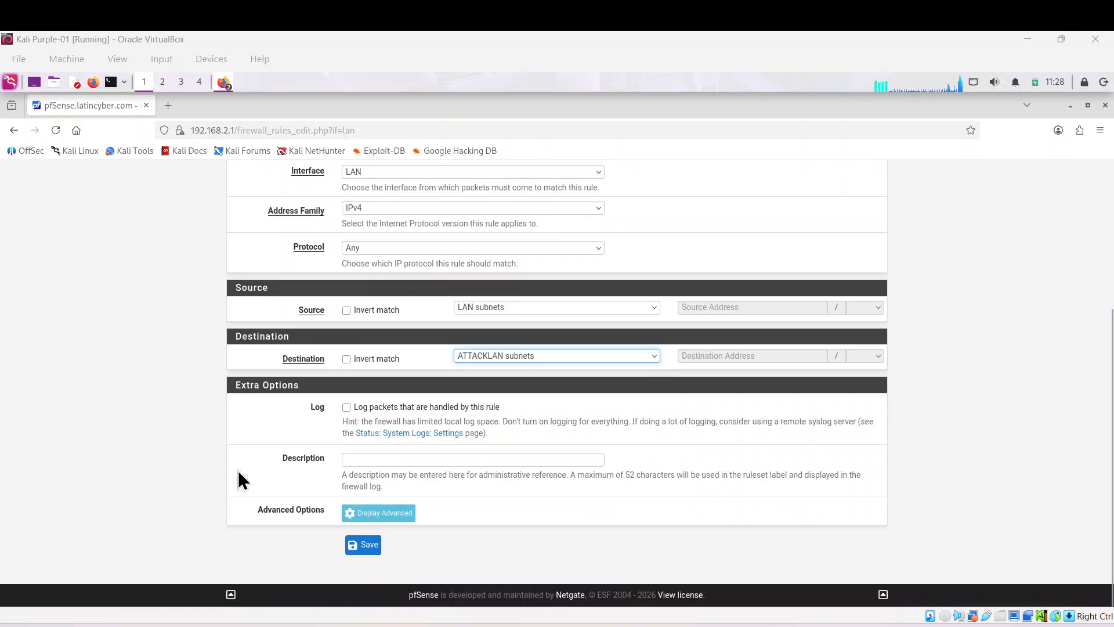
pyautogui.click(367, 459)
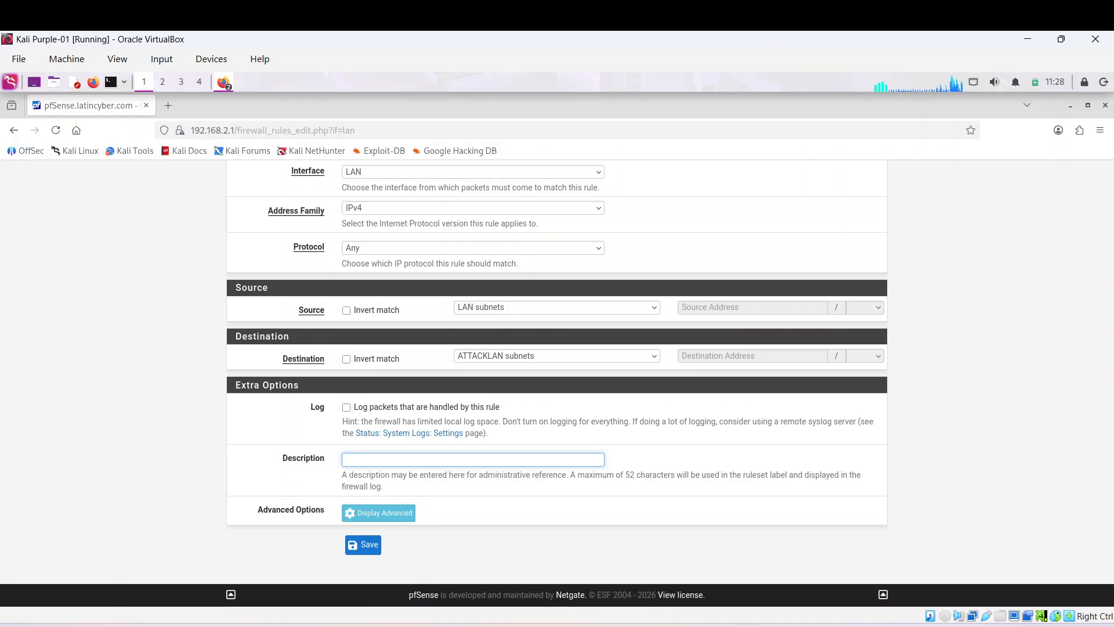
pyautogui.write('Allow')
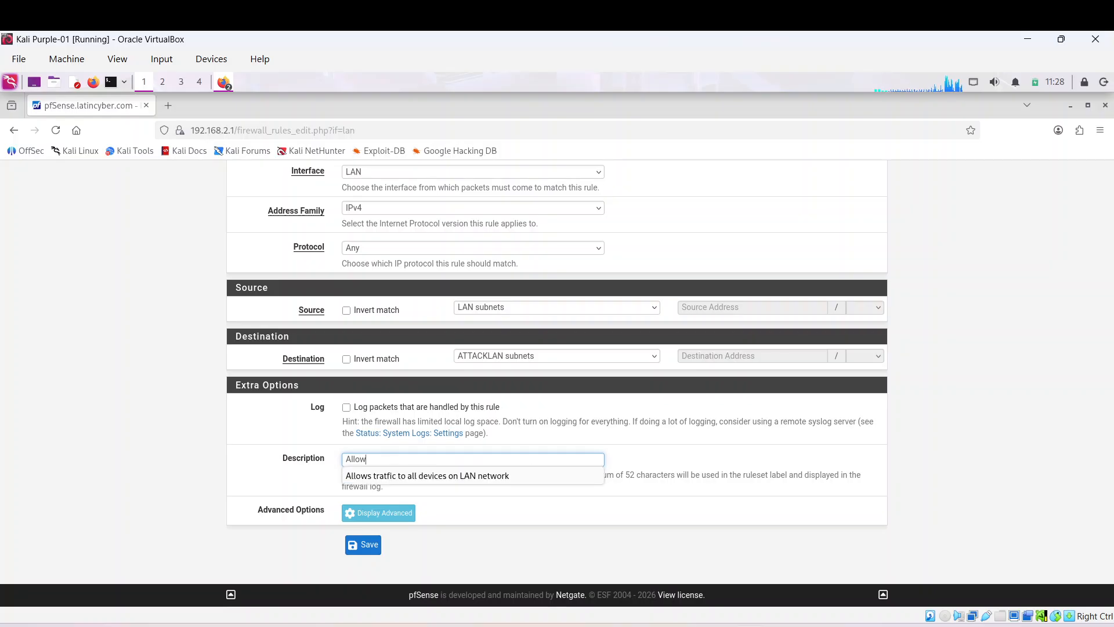
pyautogui.write('s traf')
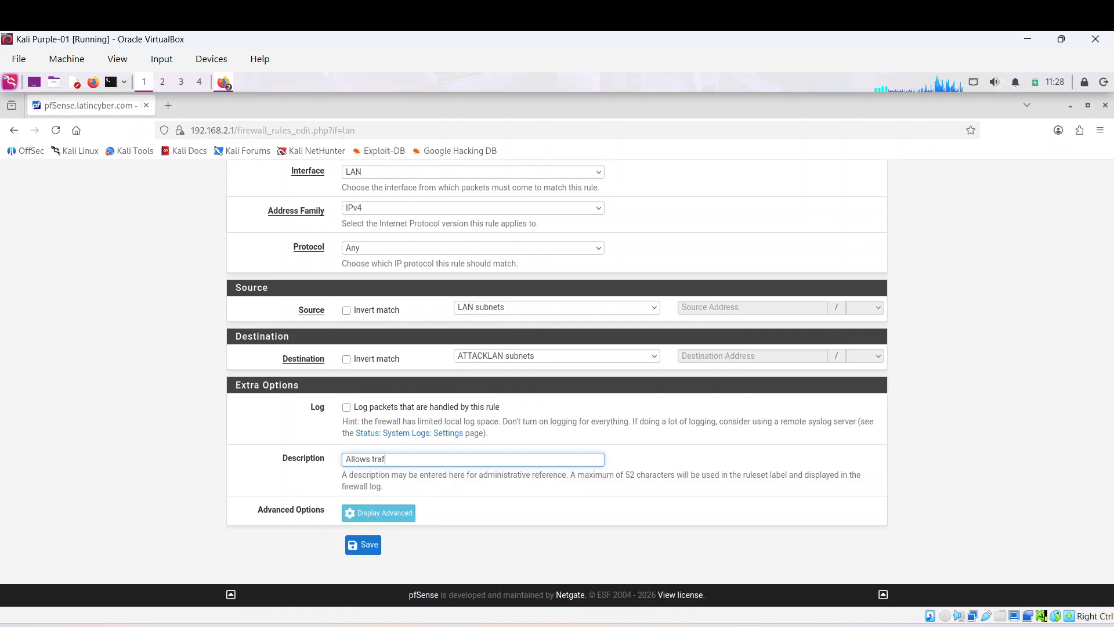
pyautogui.press('BackSpace')
pyautogui.write('tfi')
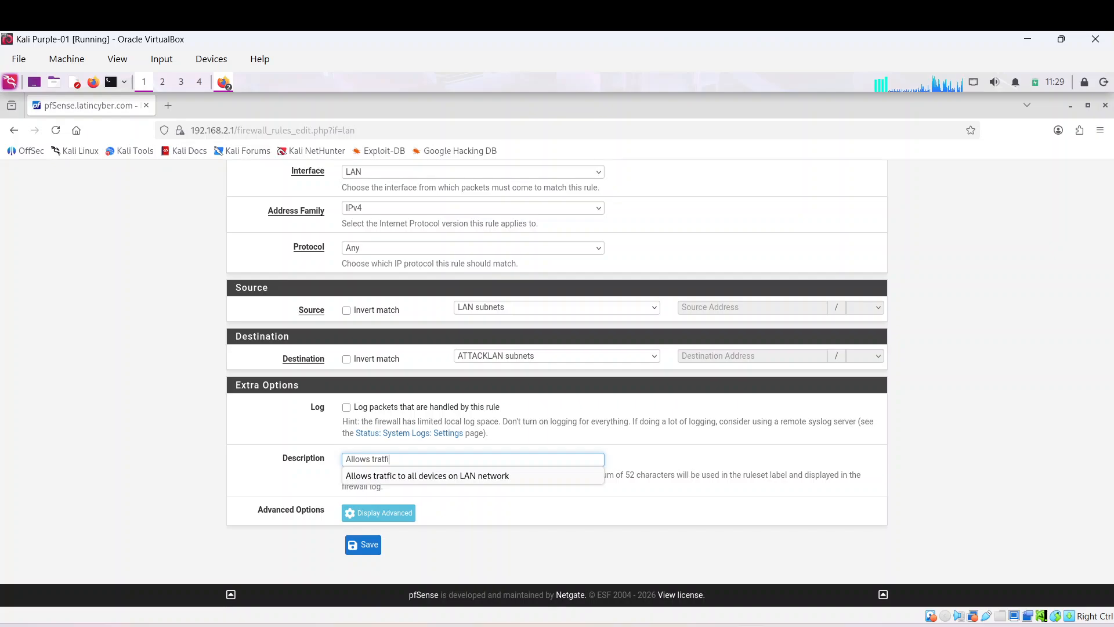
pyautogui.write('c ')
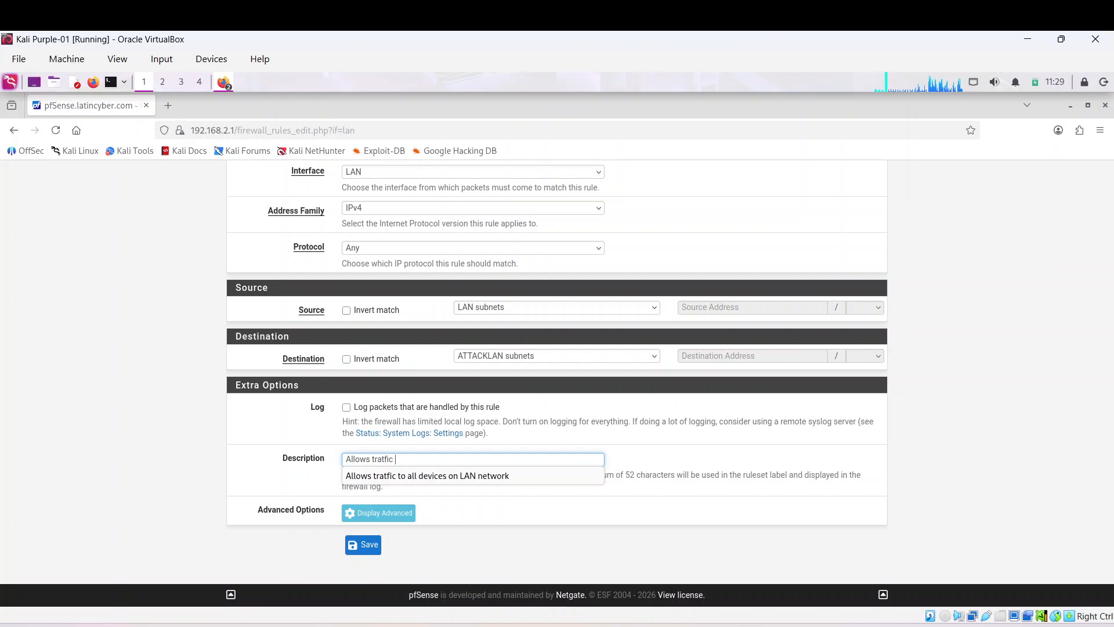
pyautogui.write('to')
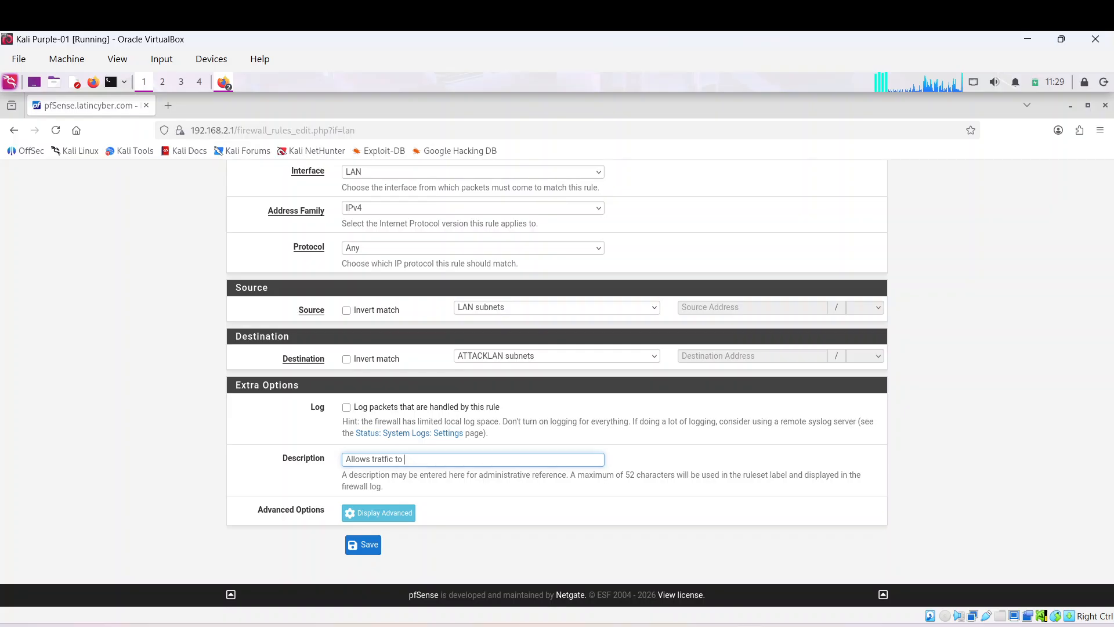
pyautogui.write(' Atacc')
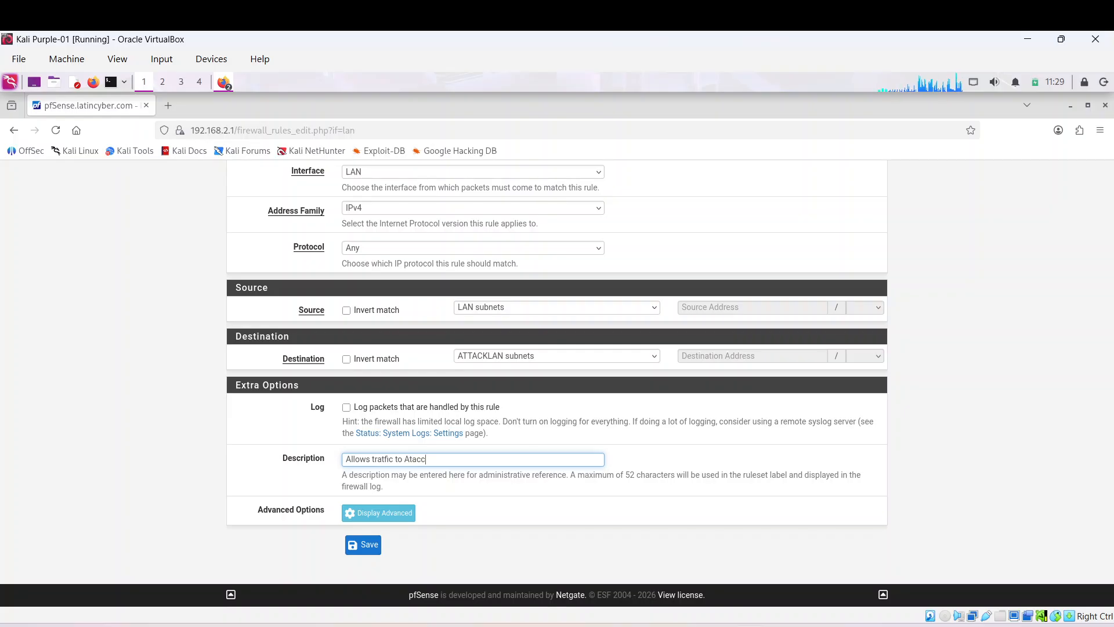
pyautogui.press('BackSpace')
pyautogui.press('BackSpace')
pyautogui.press('BackSpace')
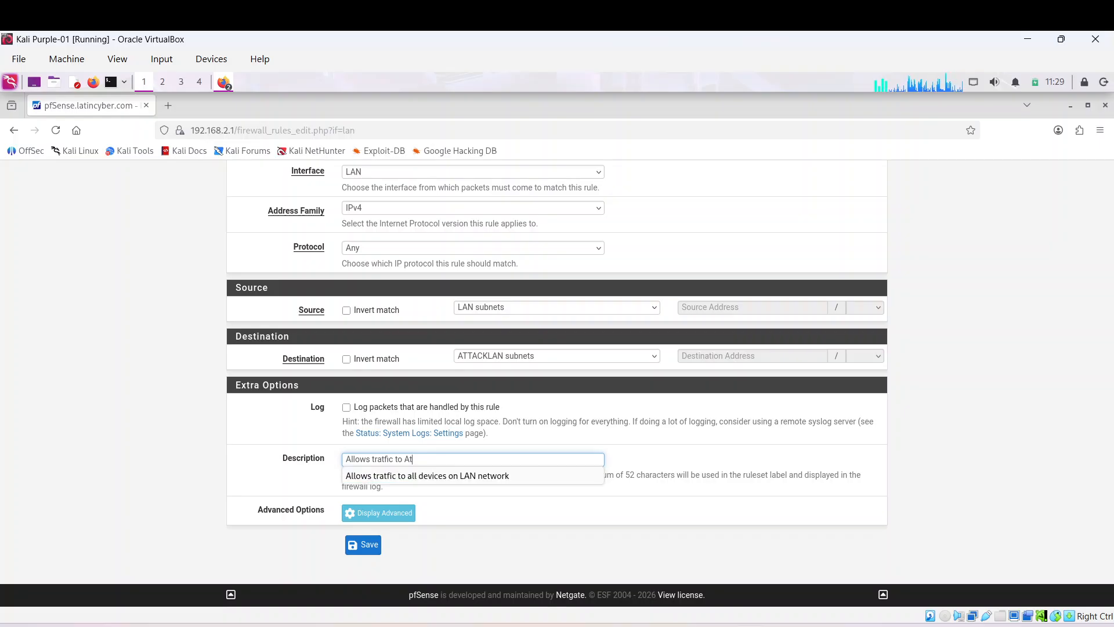
pyautogui.write('a')
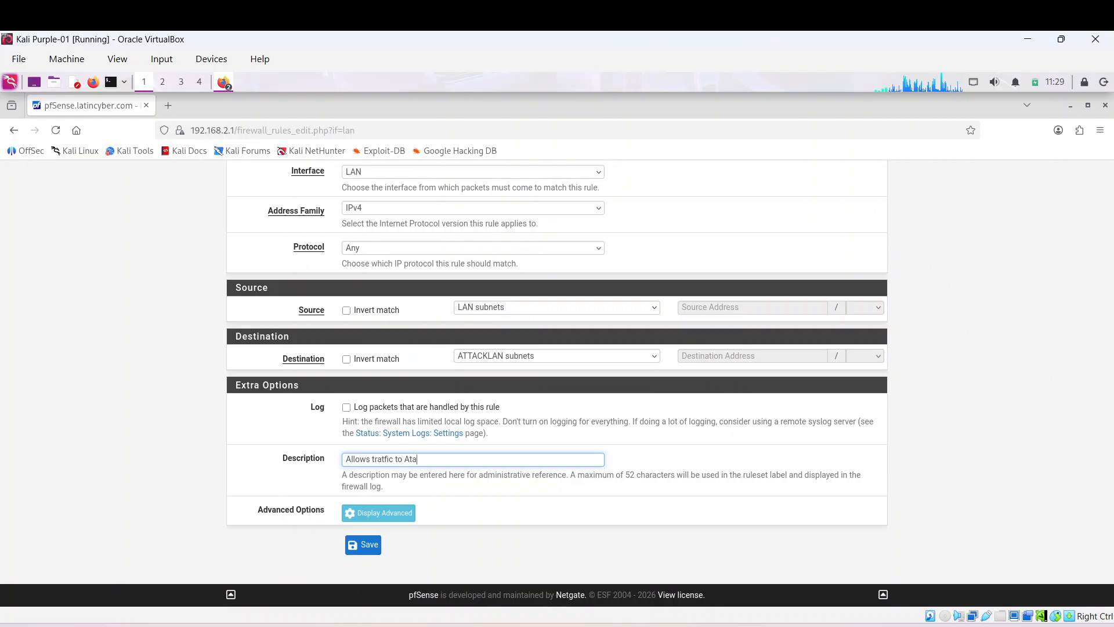
pyautogui.write('ck ')
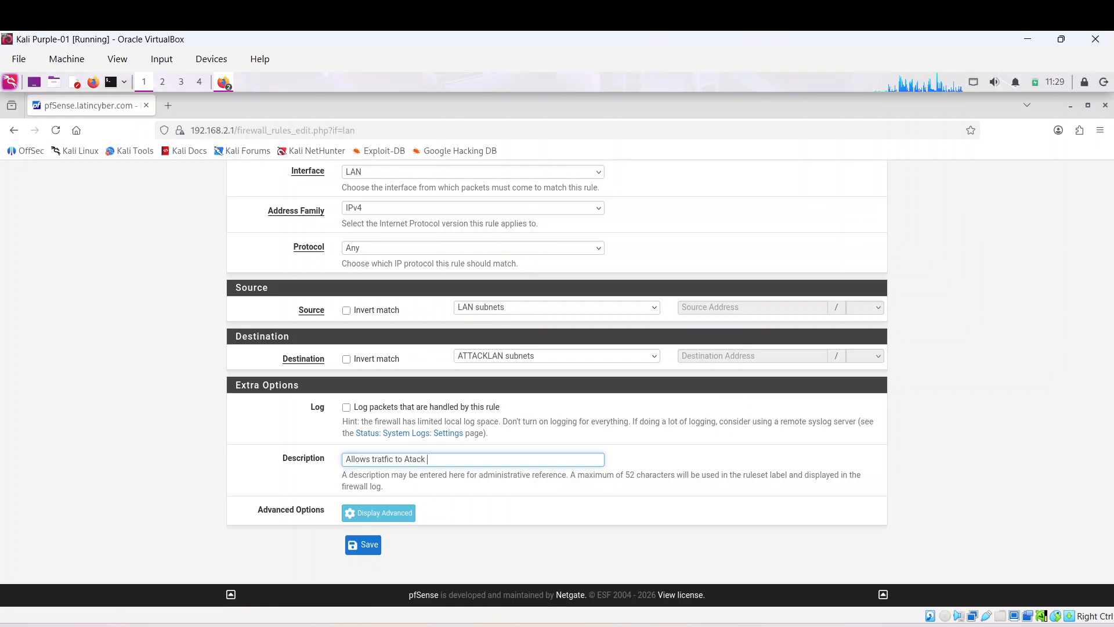
pyautogui.write('Lan')
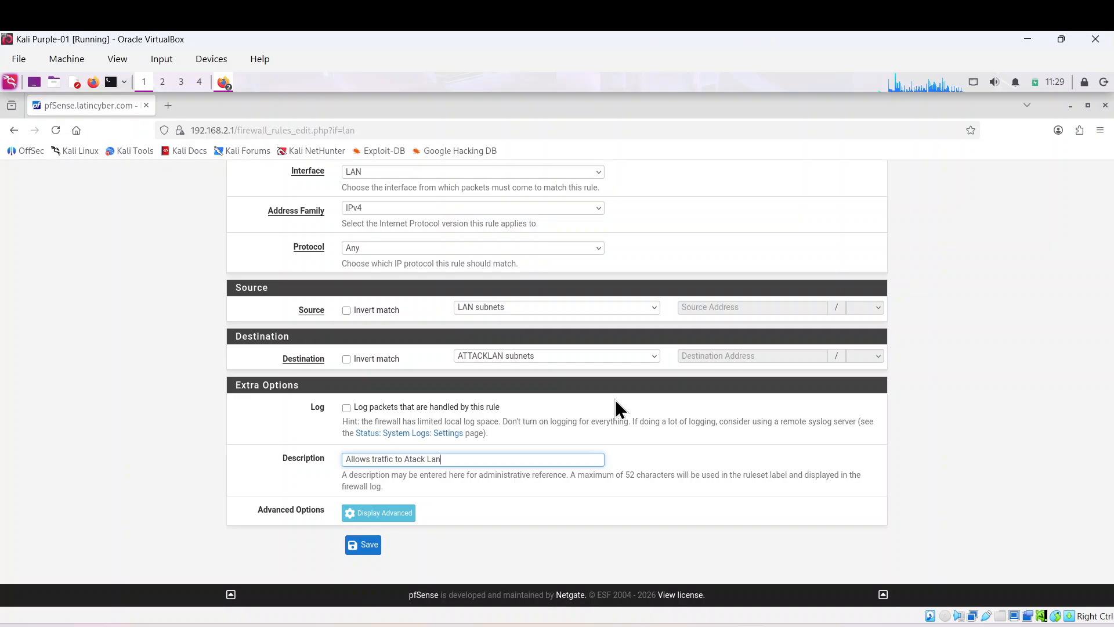
# - Save the LAN-to-ATTACKLAN rule and apply the firewall rule changes
pyautogui.click(363, 544)
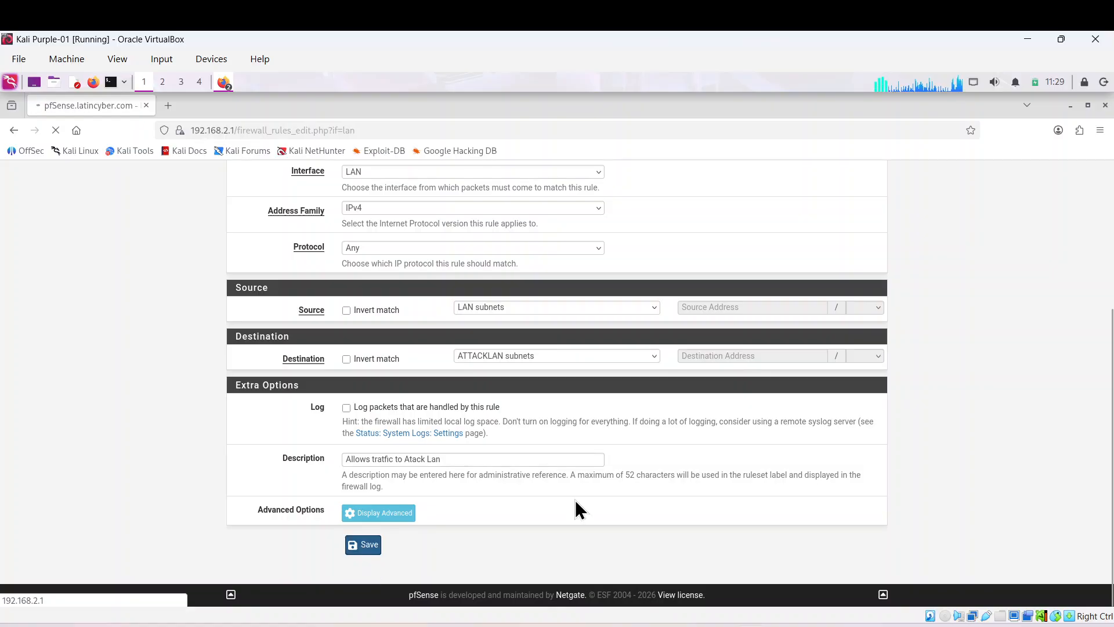
pyautogui.scroll(1, 796, 468)
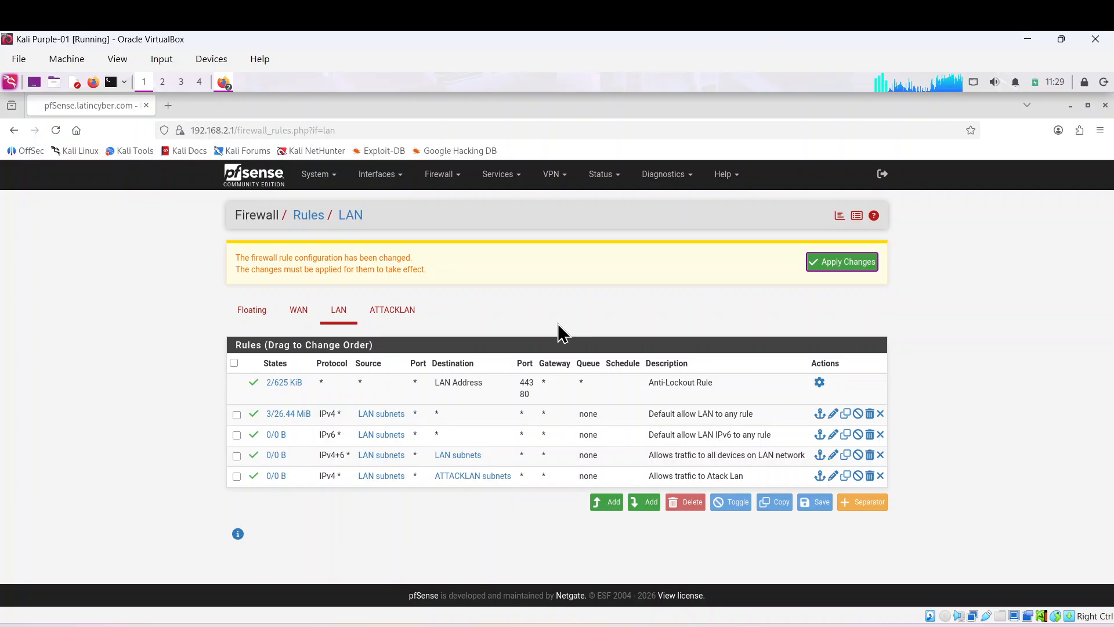
pyautogui.click(830, 262)
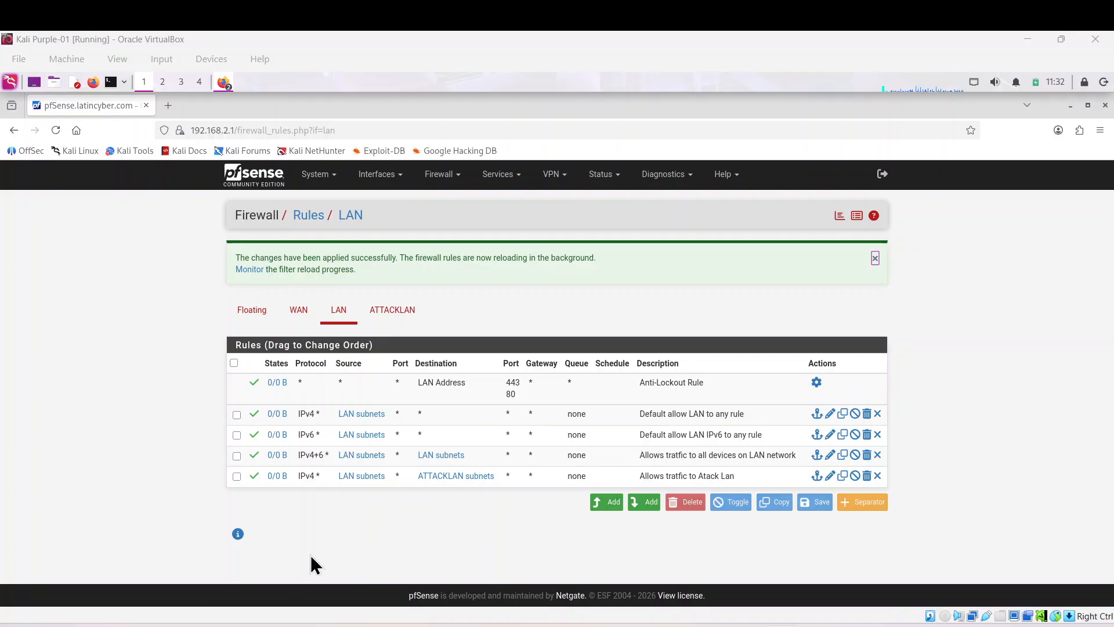
# - Add another rule at the end of the LAN firewall rules, with its protocol set to Any
pyautogui.click(645, 502)
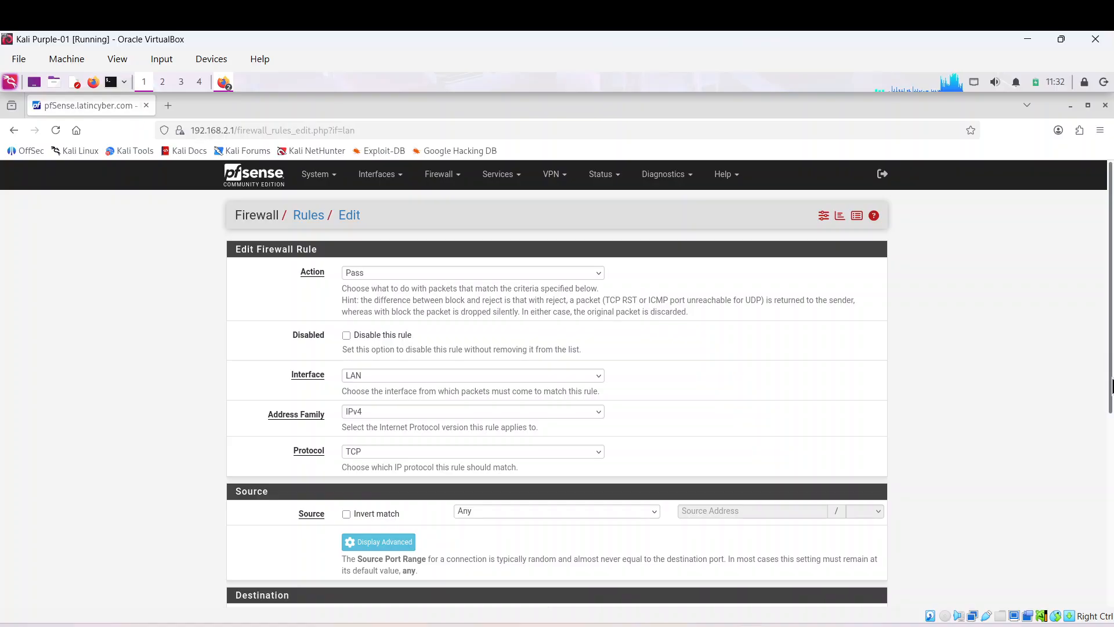
pyautogui.scroll(-1, 1113, 386)
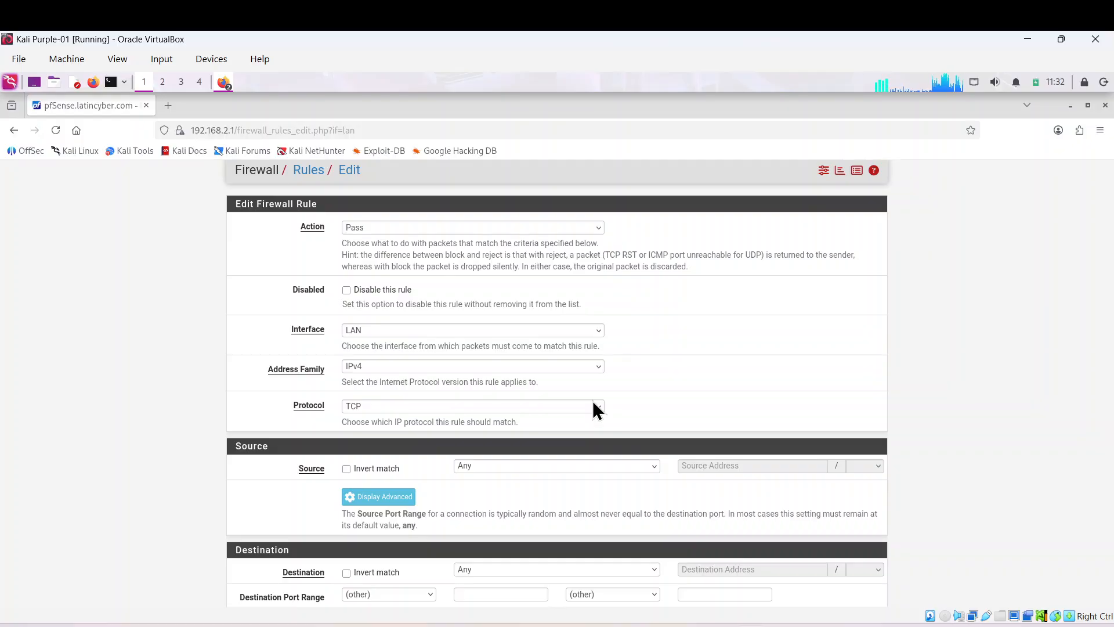
pyautogui.click(599, 413)
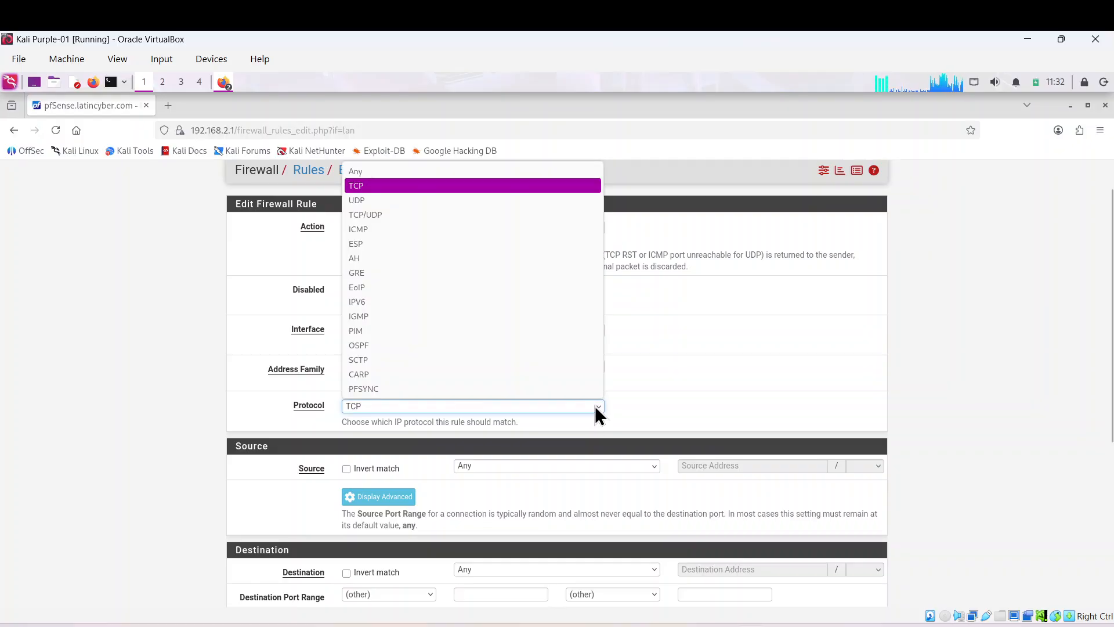
pyautogui.click(353, 172)
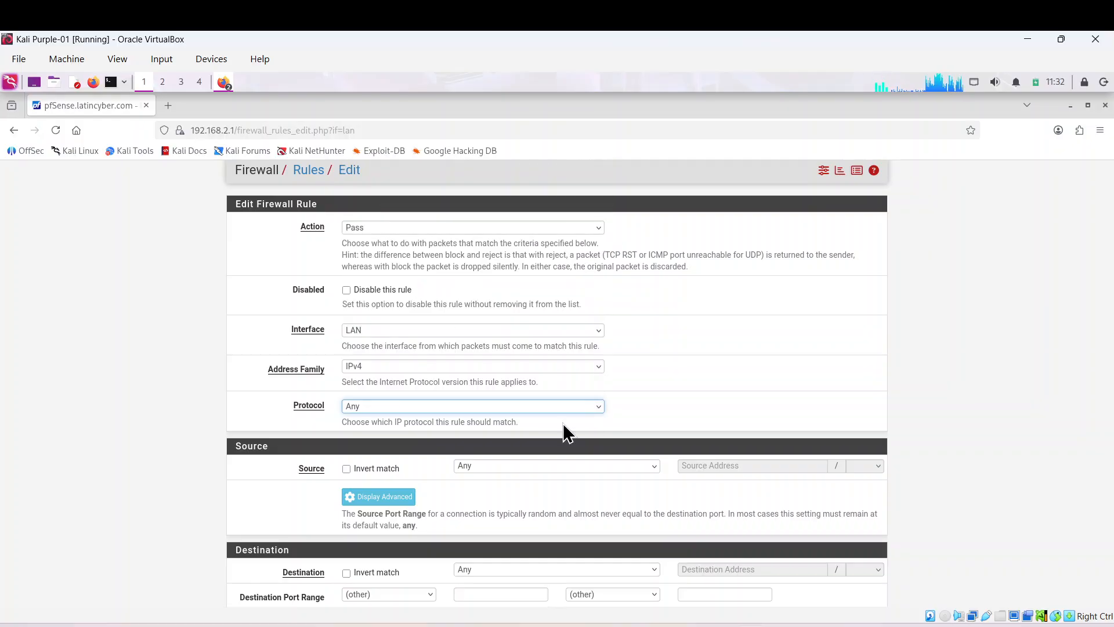
# - Set the new rule's source to LAN subnets and its destination to the ABC26 alias
pyautogui.click(654, 468)
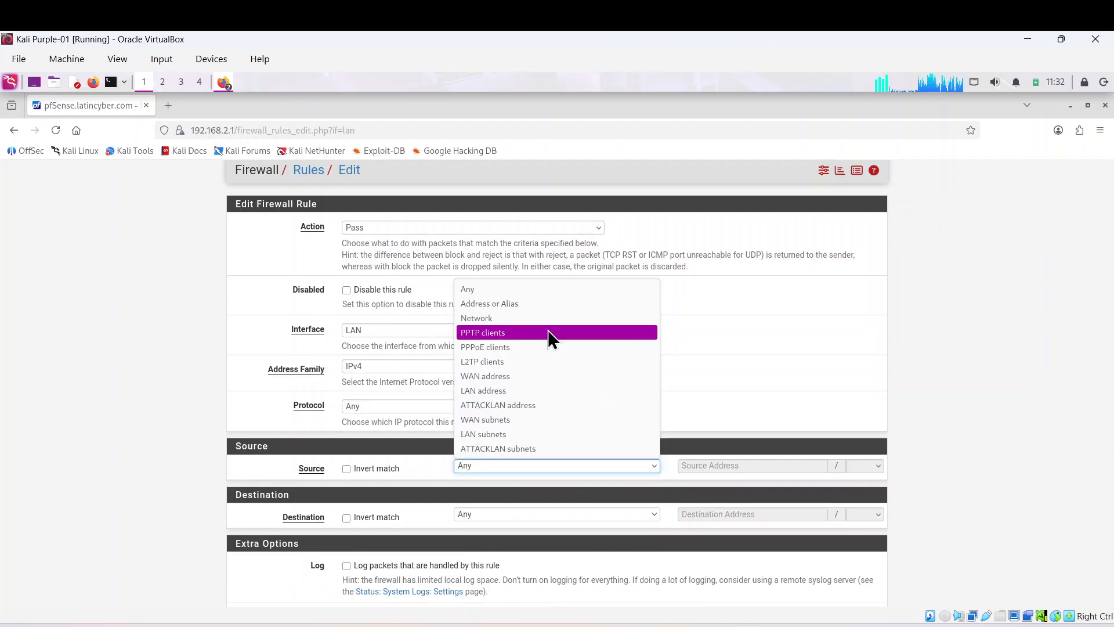
pyautogui.click(518, 434)
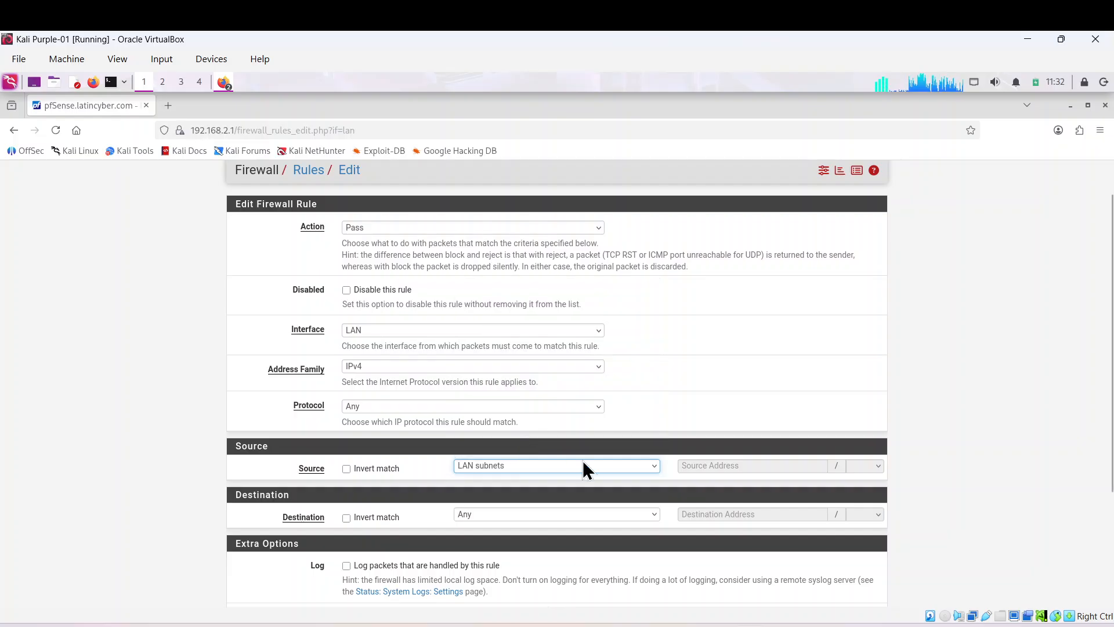
pyautogui.click(652, 515)
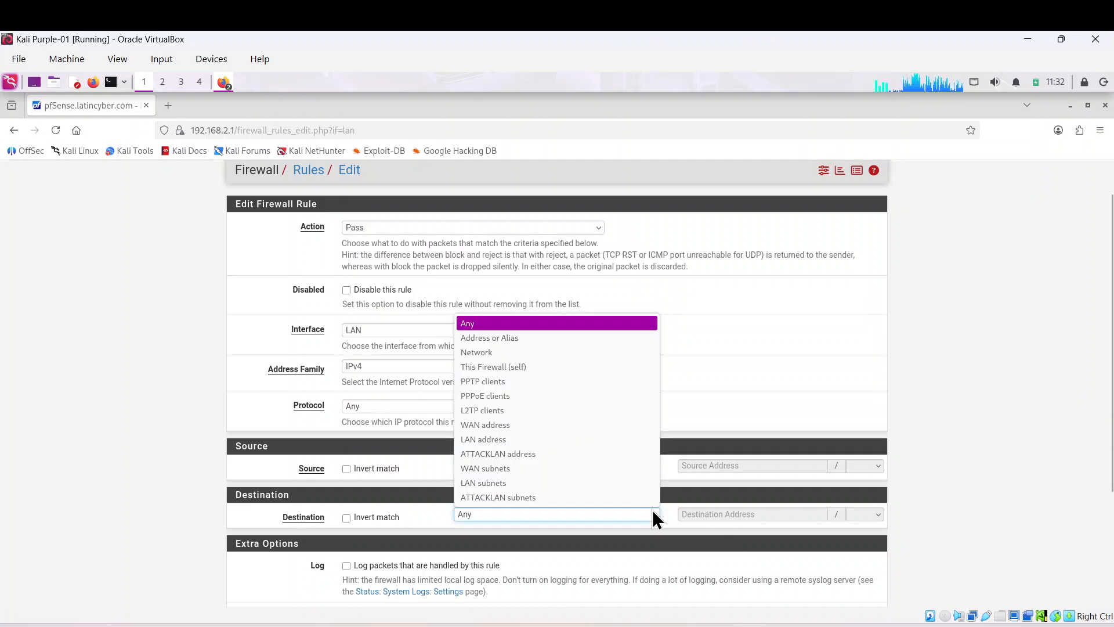
pyautogui.click(508, 337)
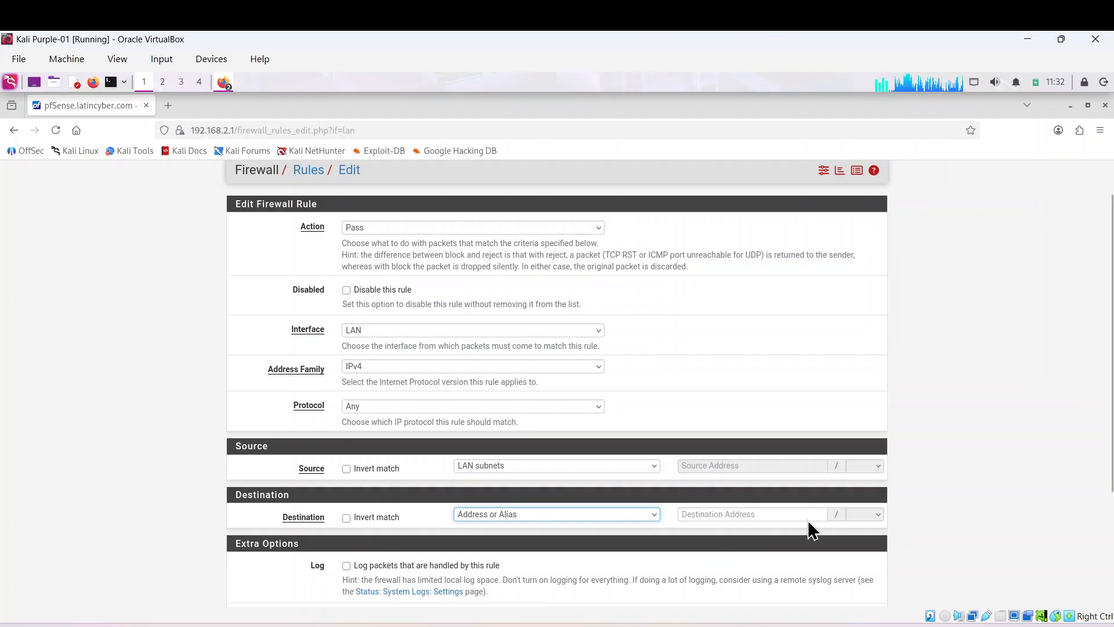
pyautogui.click(778, 515)
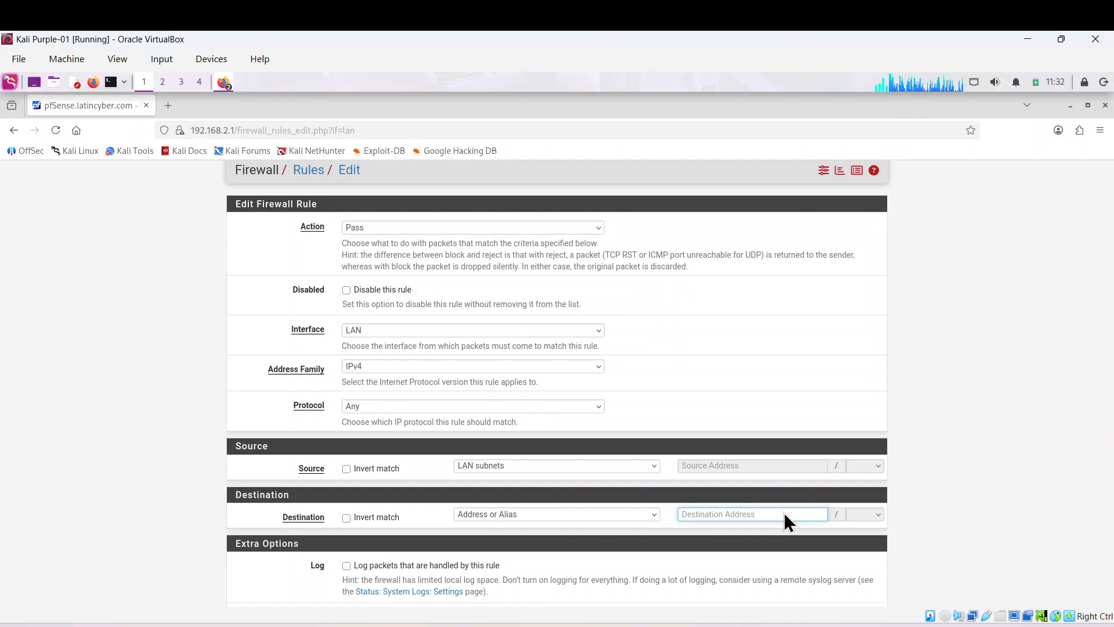
pyautogui.write('Abc2')
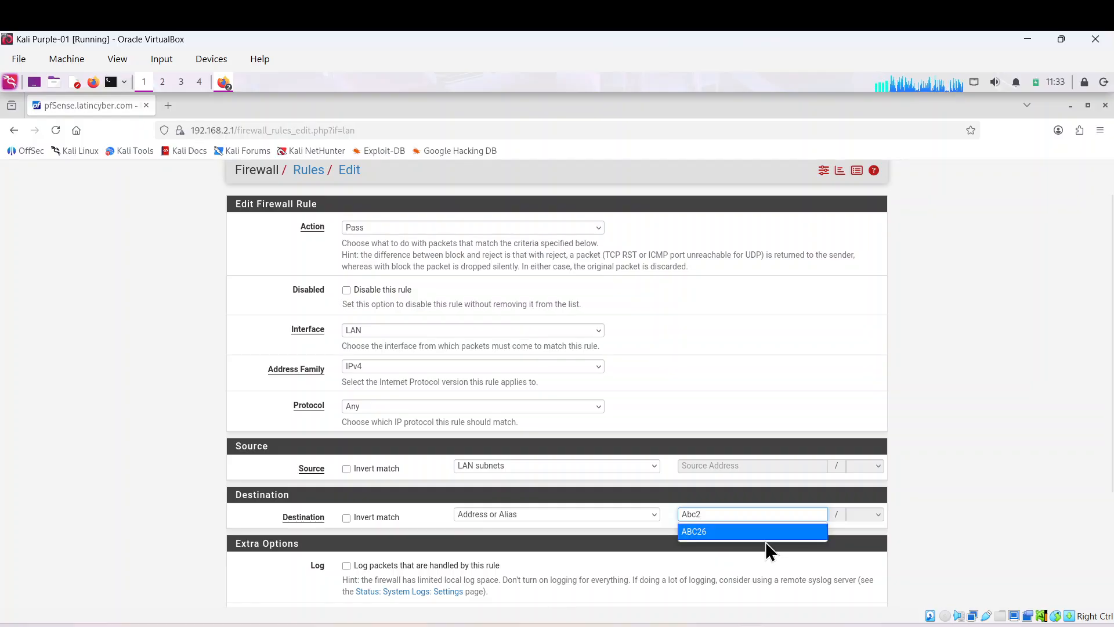
pyautogui.click(729, 538)
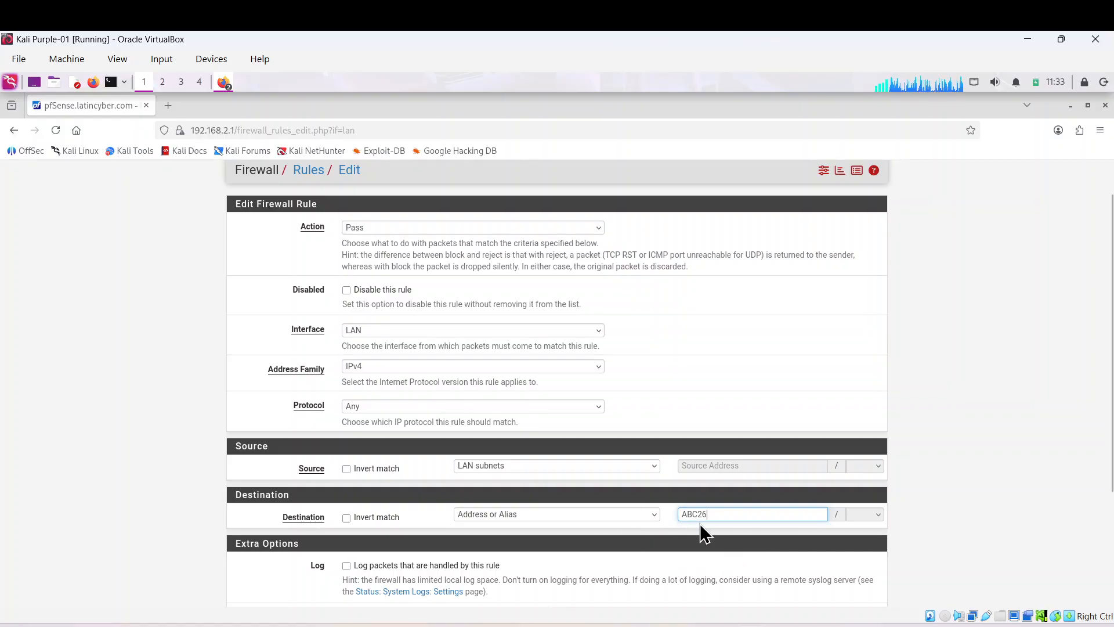
# - Enter 'Allows tratfic to any non private "internet"' as the description of the LAN-to-ABC26 rule
pyautogui.scroll(-2, 717, 529)
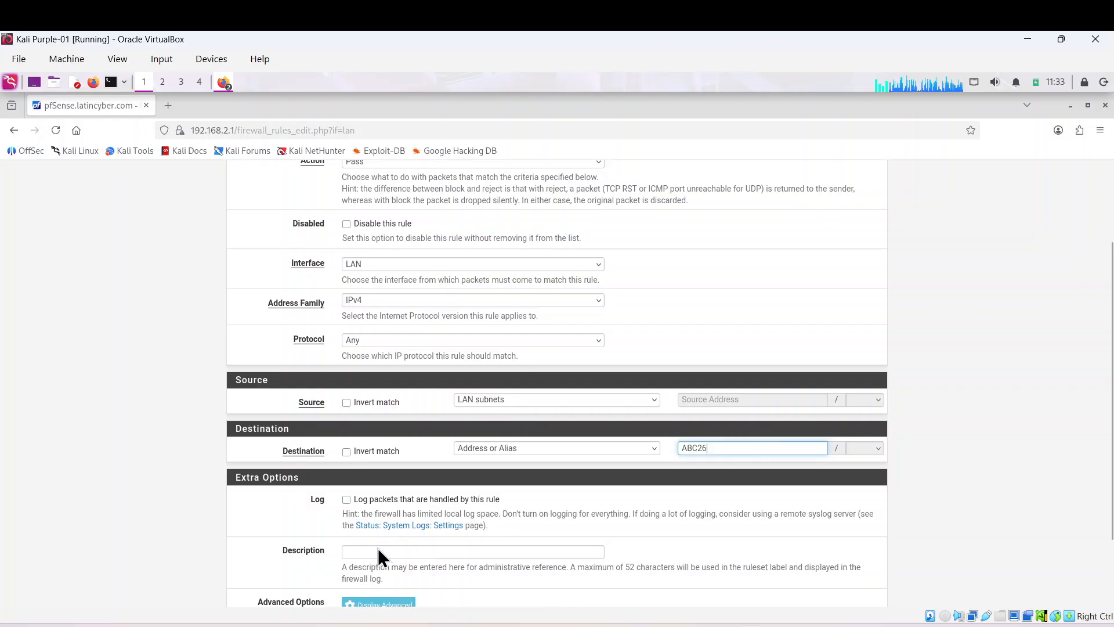
pyautogui.click(547, 550)
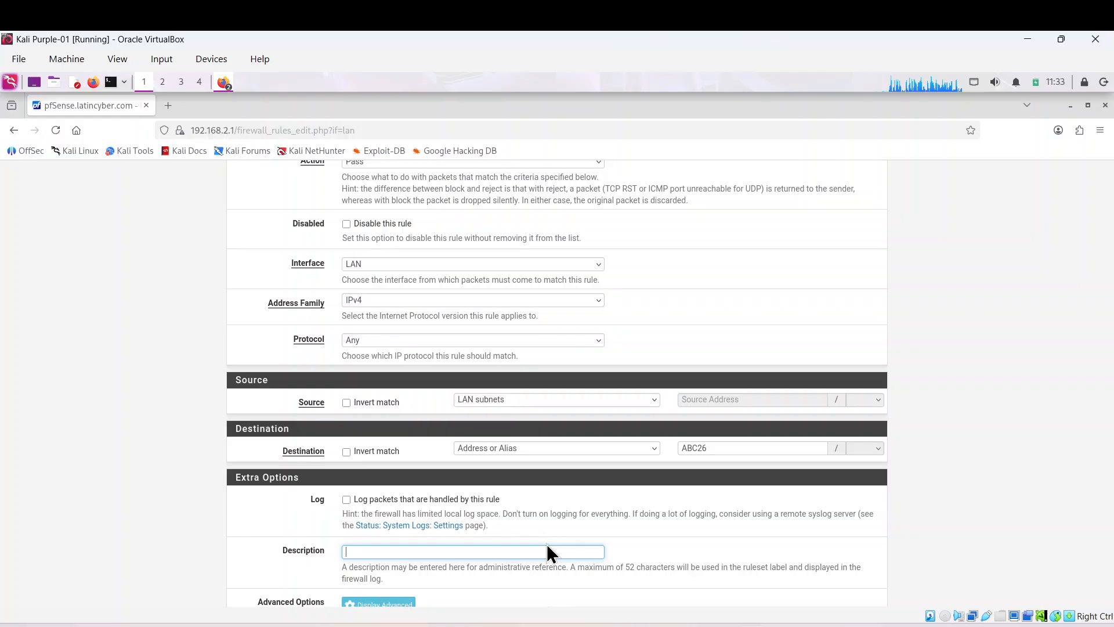
pyautogui.write('Allows t')
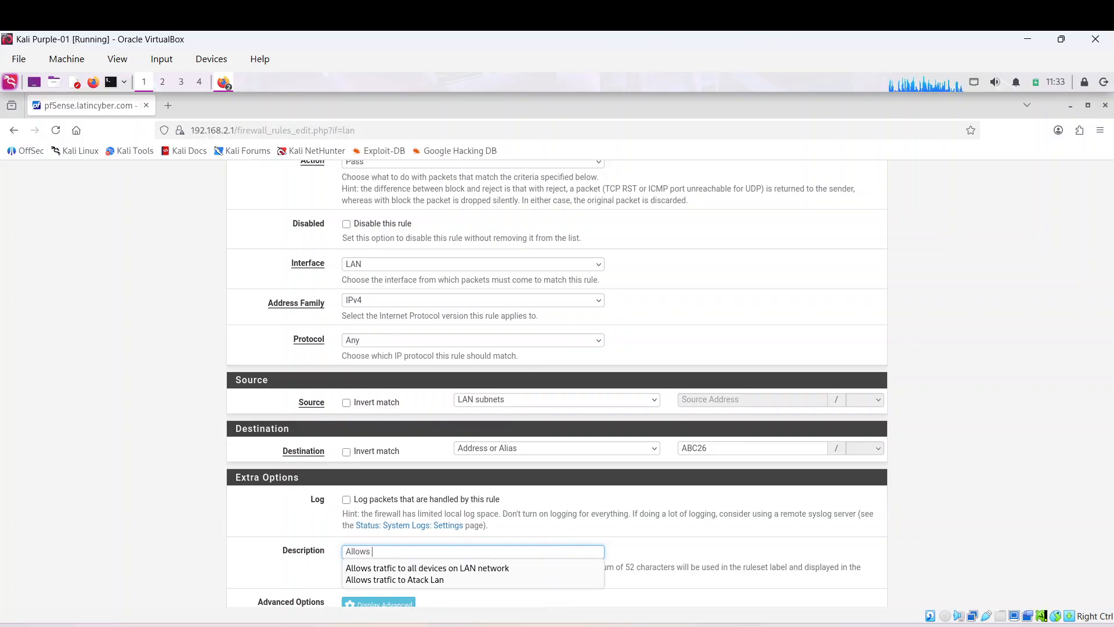
pyautogui.write('ra')
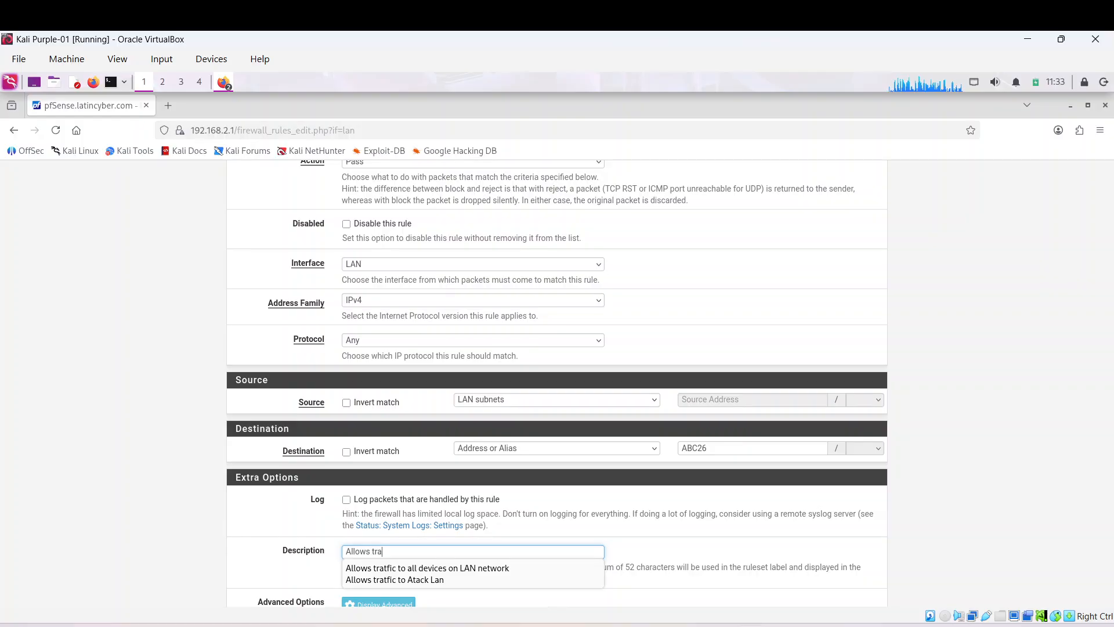
pyautogui.write('ft')
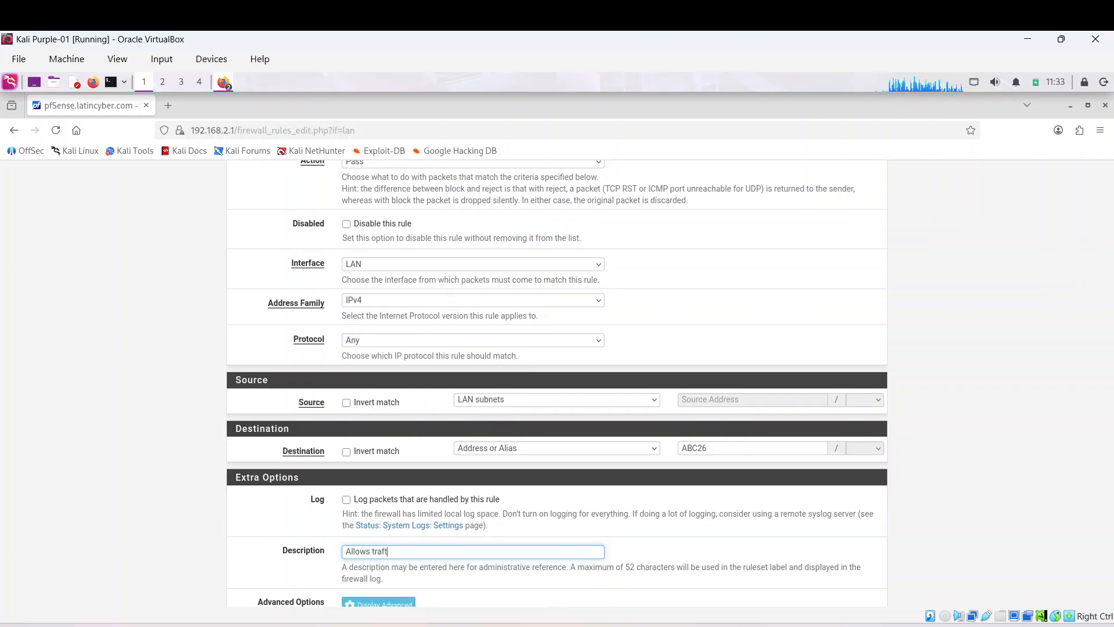
pyautogui.press('BackSpace')
pyautogui.press('BackSpace')
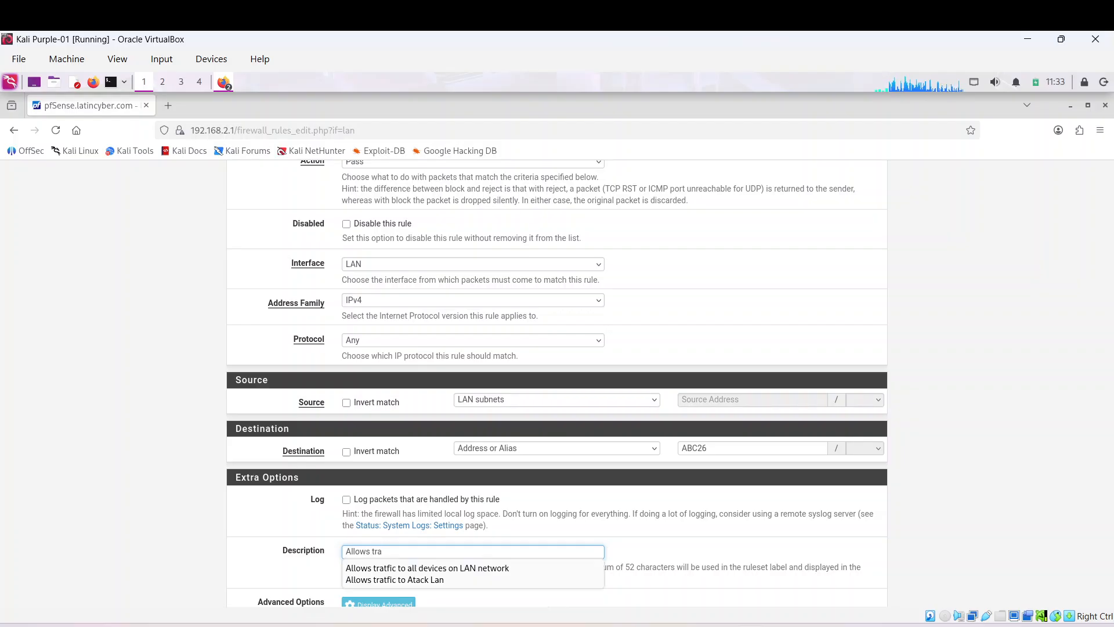
pyautogui.write('fic ')
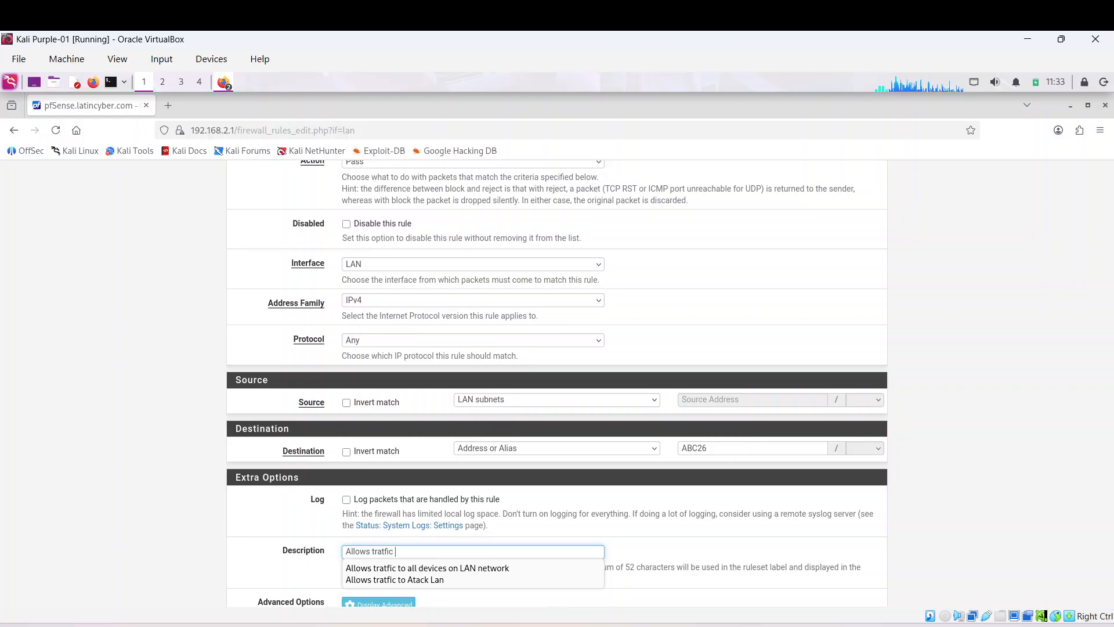
pyautogui.write('to any ')
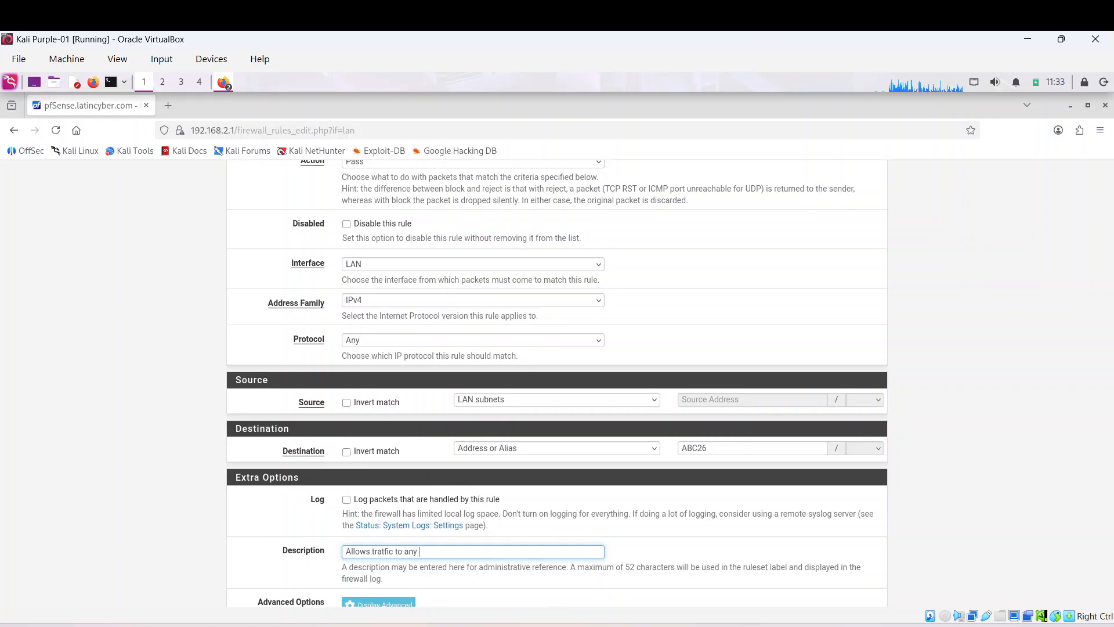
pyautogui.write('non ')
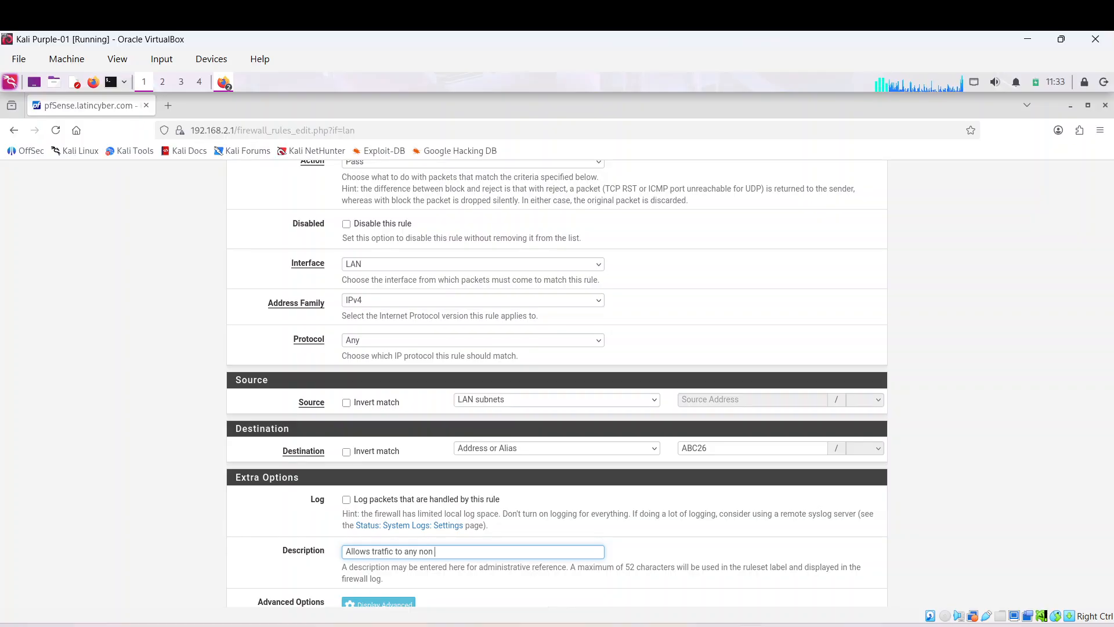
pyautogui.write('priva')
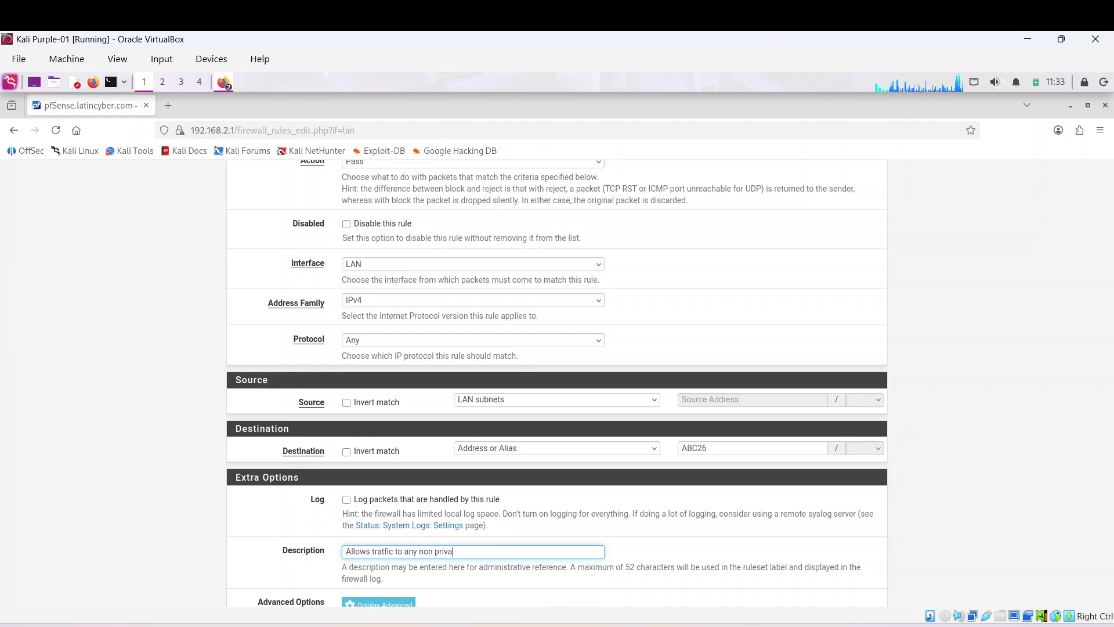
pyautogui.write('te ')
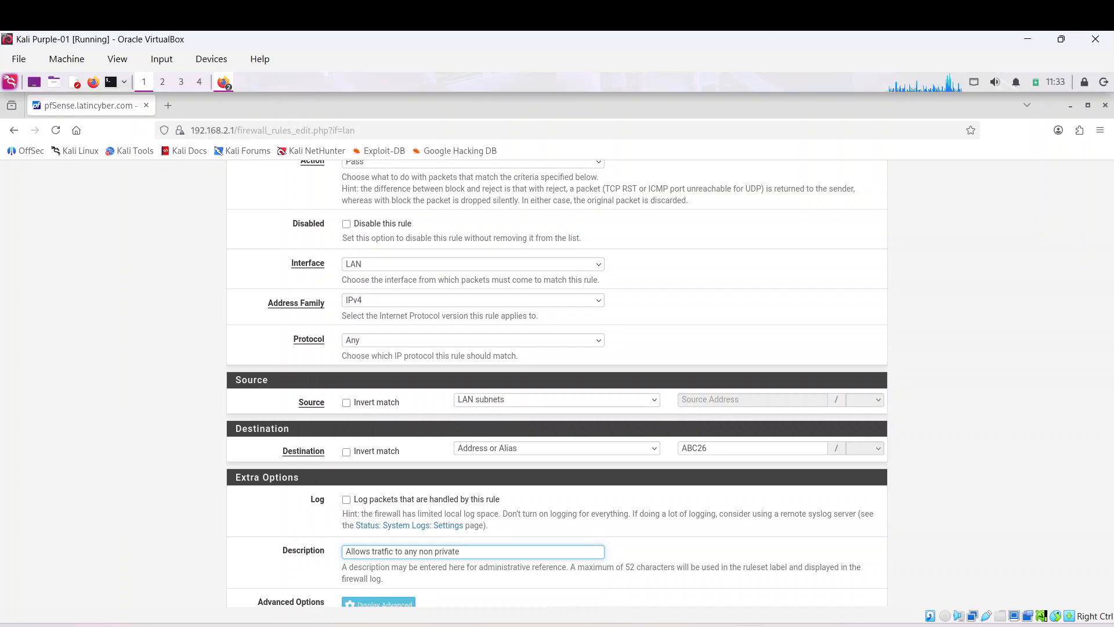
pyautogui.write('i')
pyautogui.press('BackSpace')
pyautogui.write('"interne')
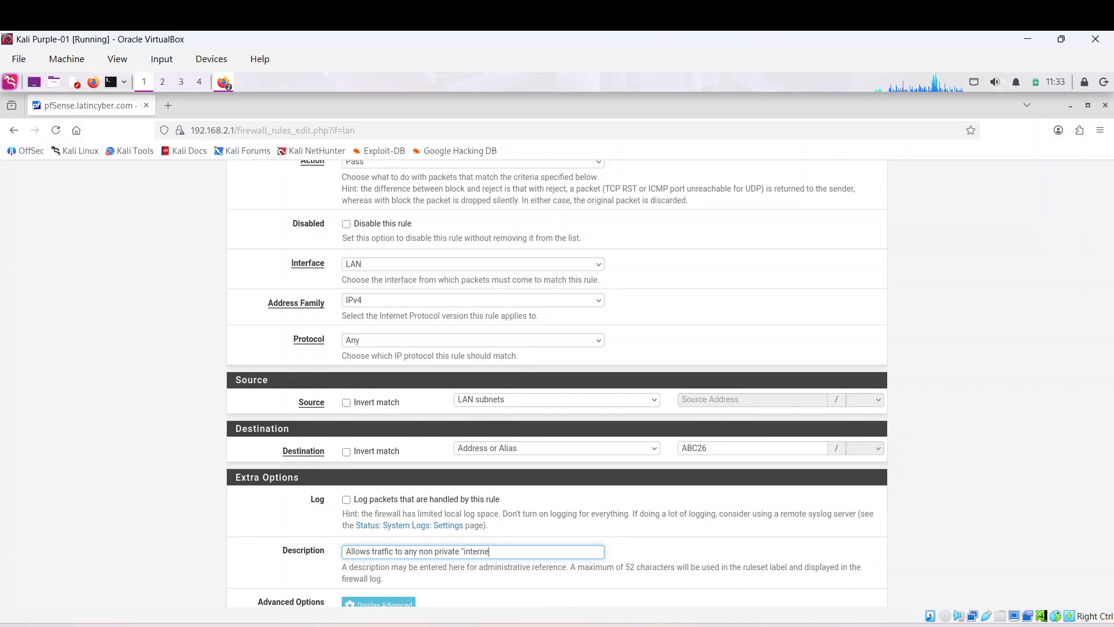
pyautogui.write('t"')
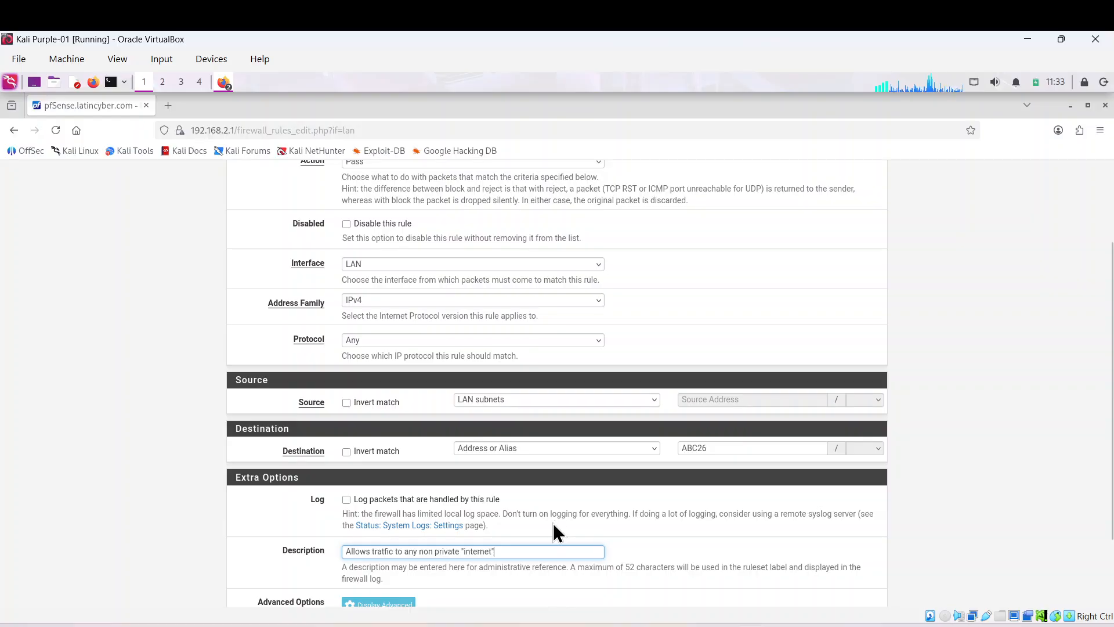
# - Save the LAN-to-ABC26 rule and apply the firewall rule changes
pyautogui.scroll(-2, 734, 470)
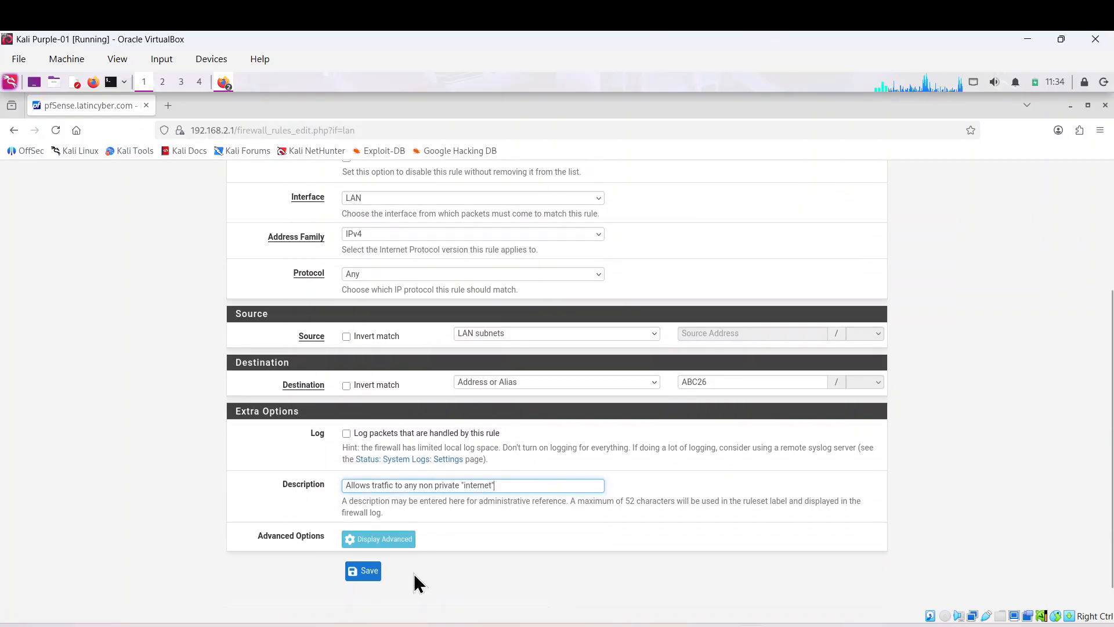
pyautogui.click(357, 573)
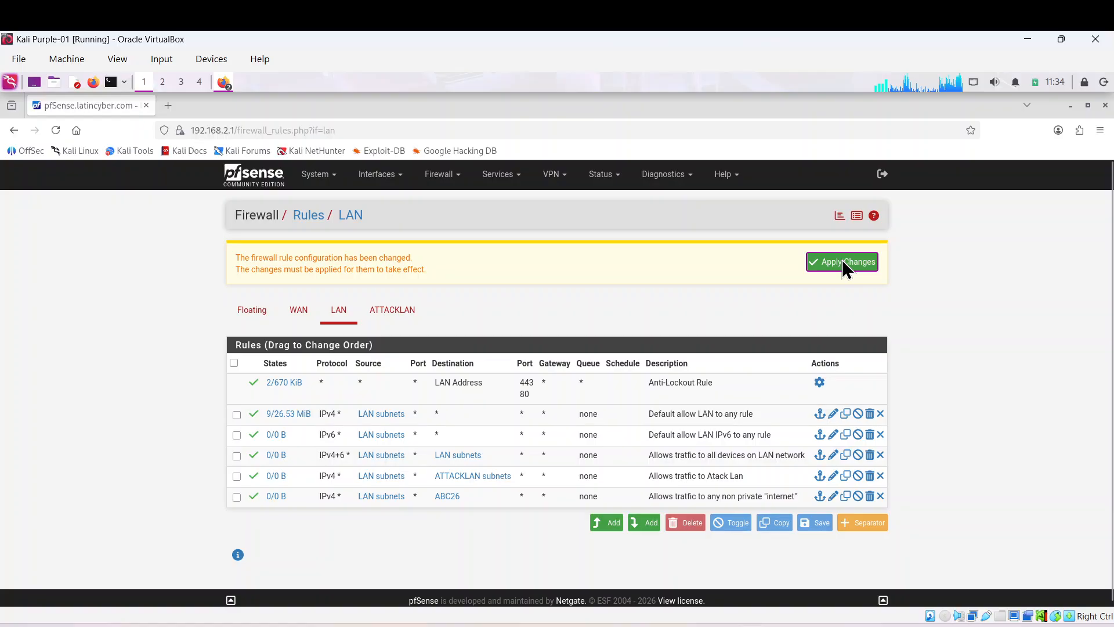
pyautogui.click(842, 261)
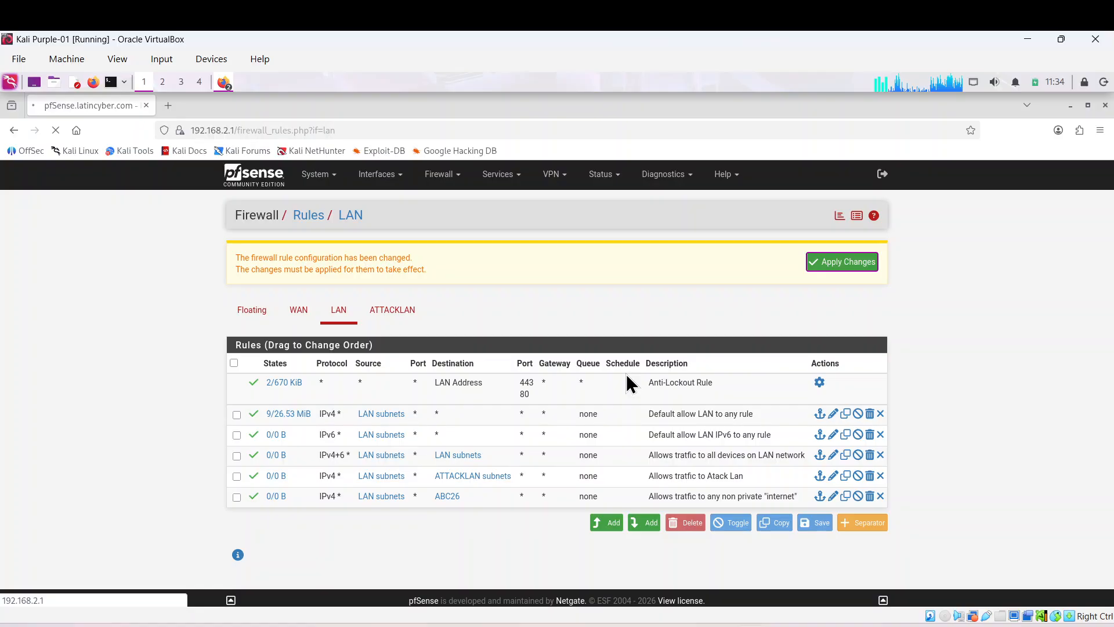
# - Add a Block rule at the end of the LAN rules, with address family IPv4+IPv6, protocol Any and source LAN subnets
pyautogui.moveTo(434, 500)
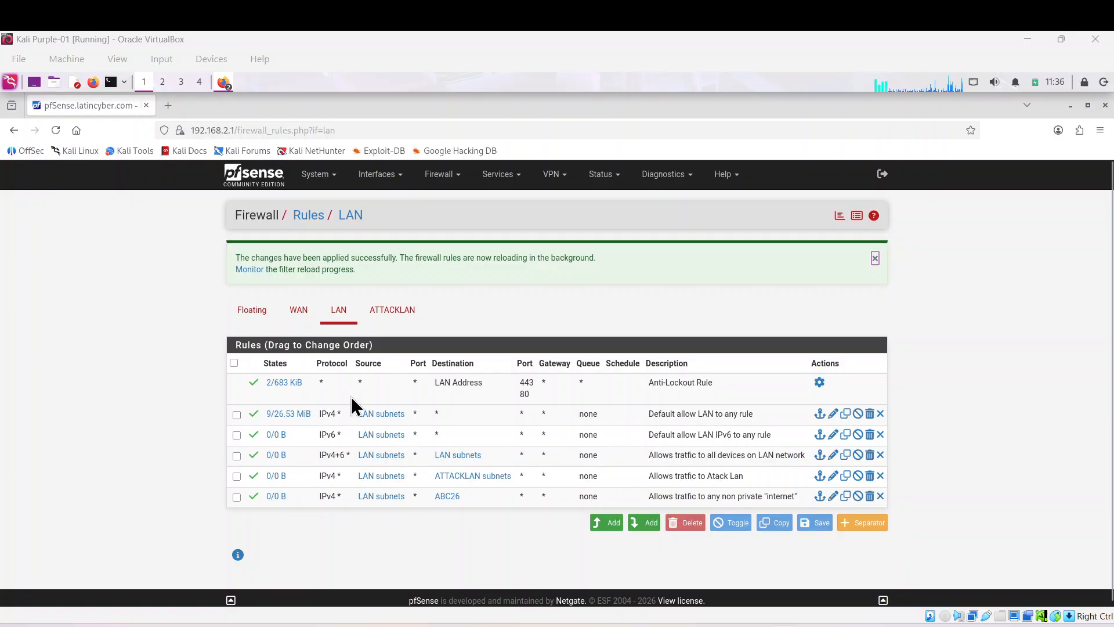
pyautogui.click(642, 520)
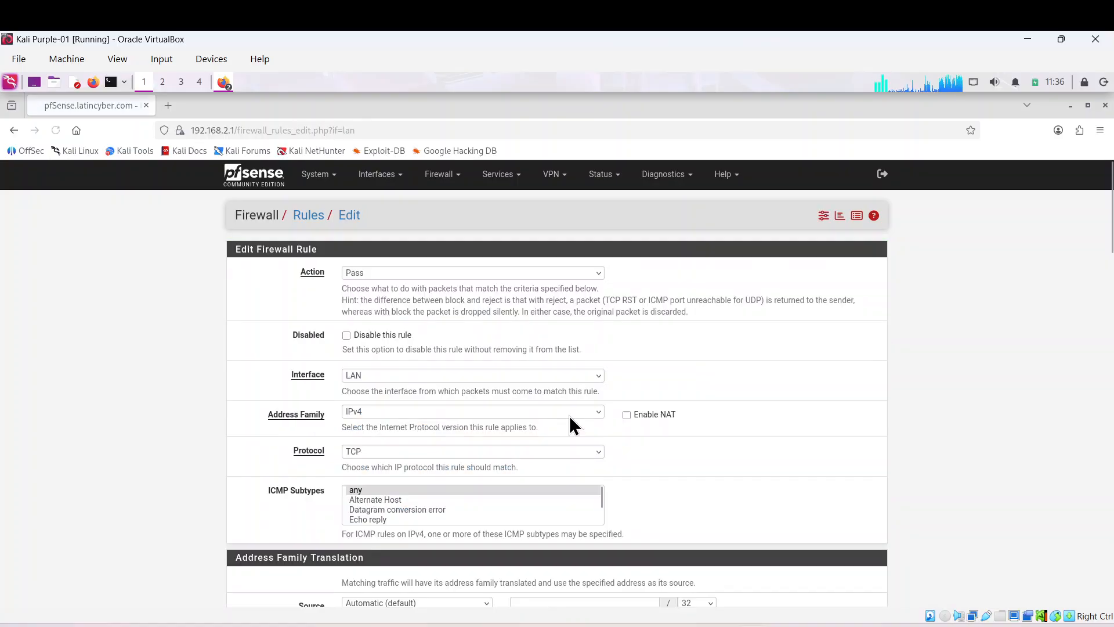
pyautogui.click(600, 272)
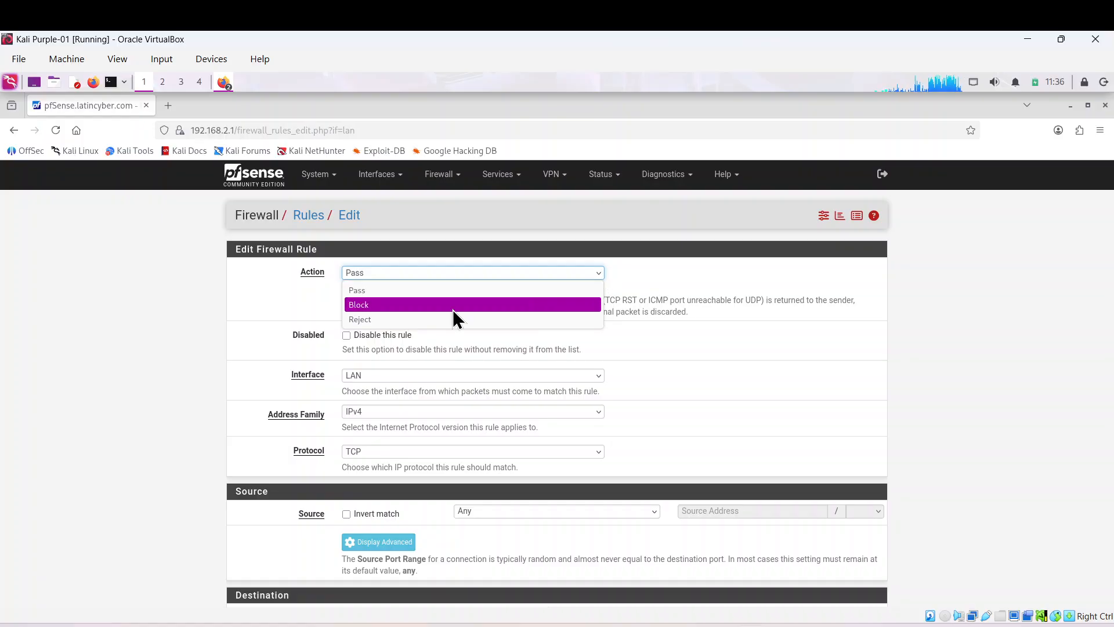
pyautogui.click(453, 309)
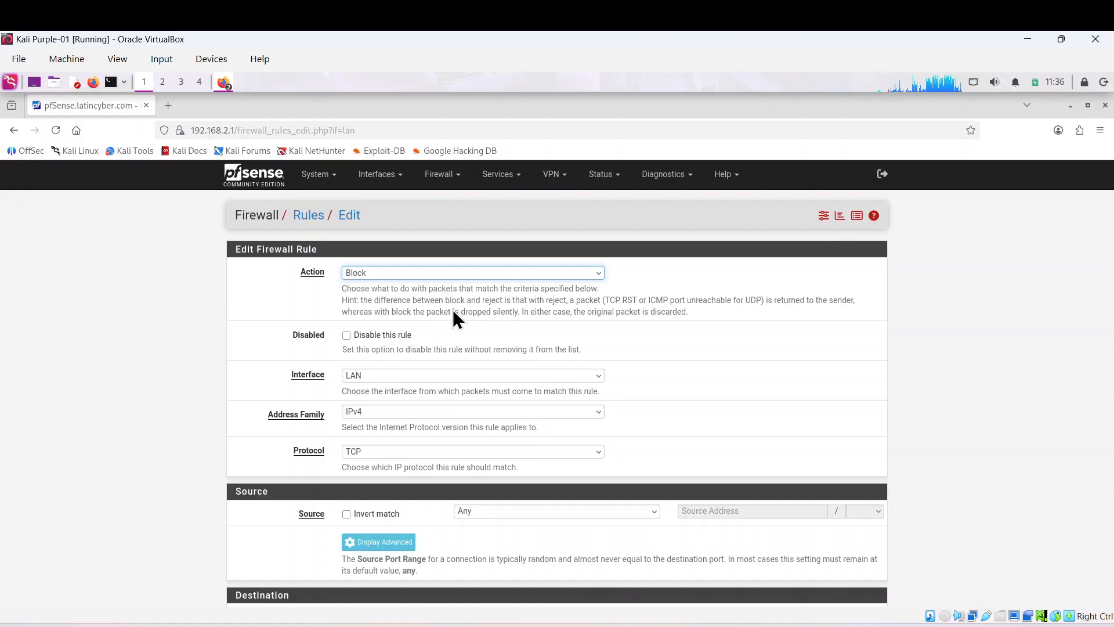
pyautogui.click(597, 412)
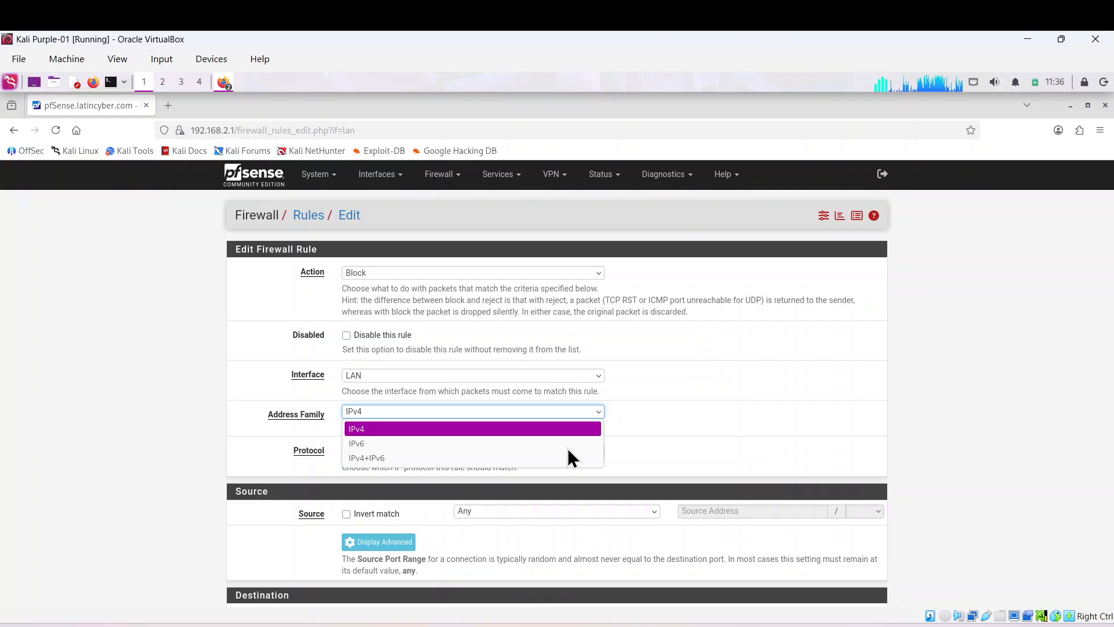
pyautogui.press('Escape')
pyautogui.click(587, 458)
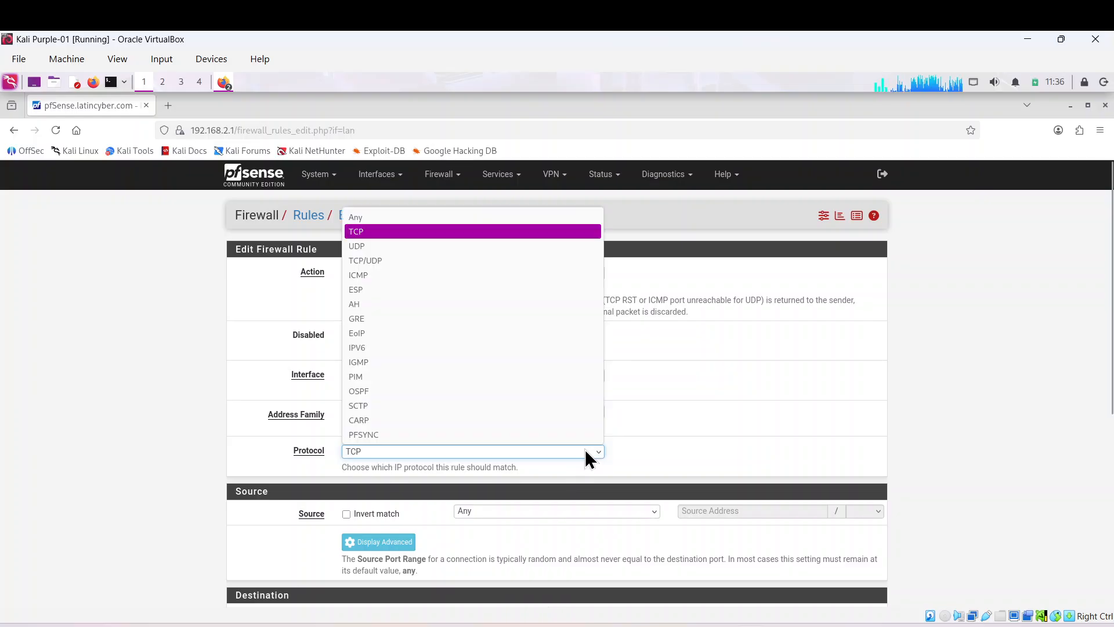
pyautogui.click(376, 216)
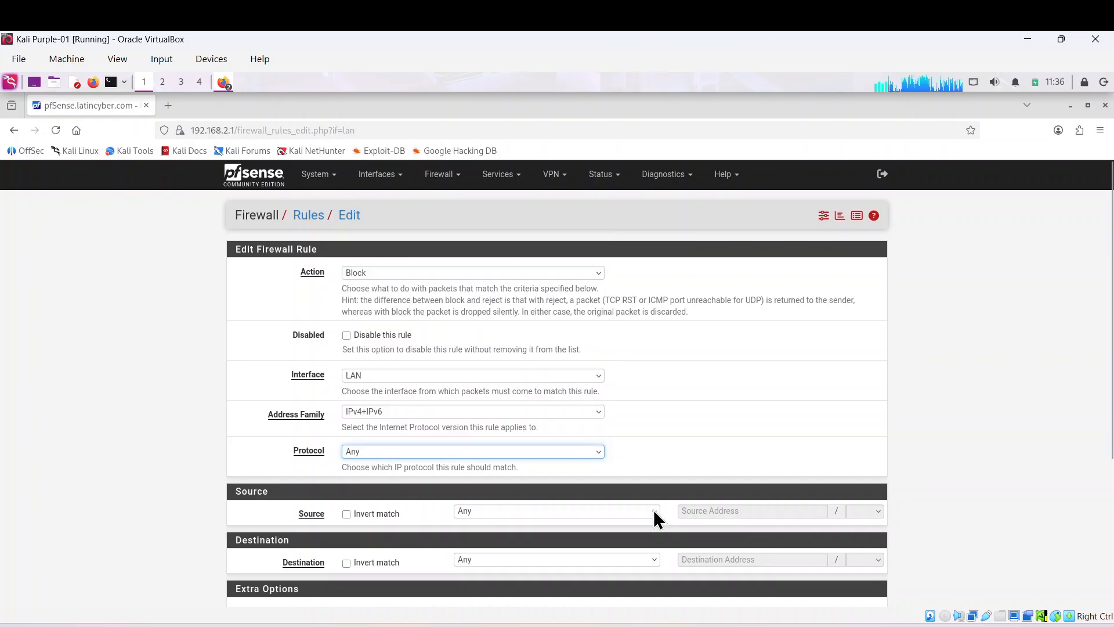
pyautogui.click(653, 510)
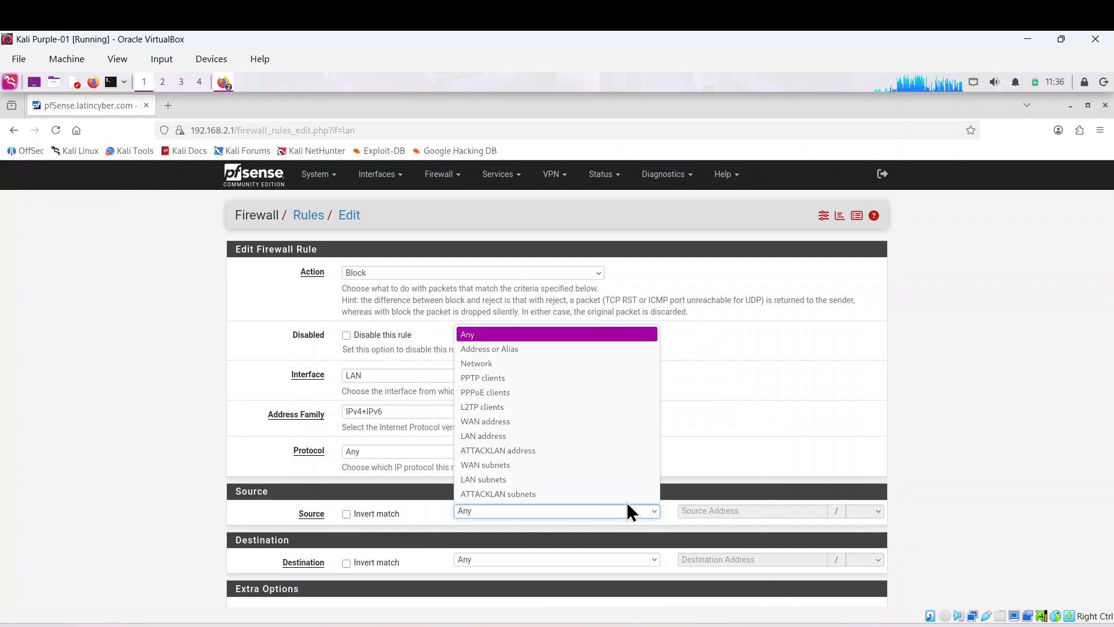
pyautogui.click(513, 477)
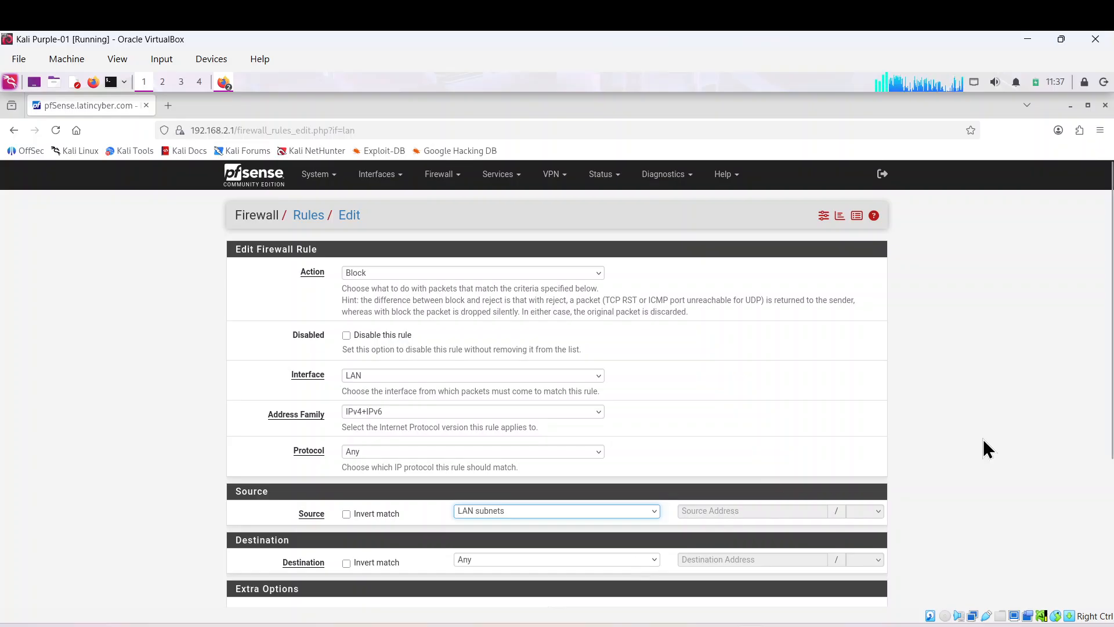
# - Enter 'Block' as the description of the LAN block rule
pyautogui.scroll(-1, 1111, 453)
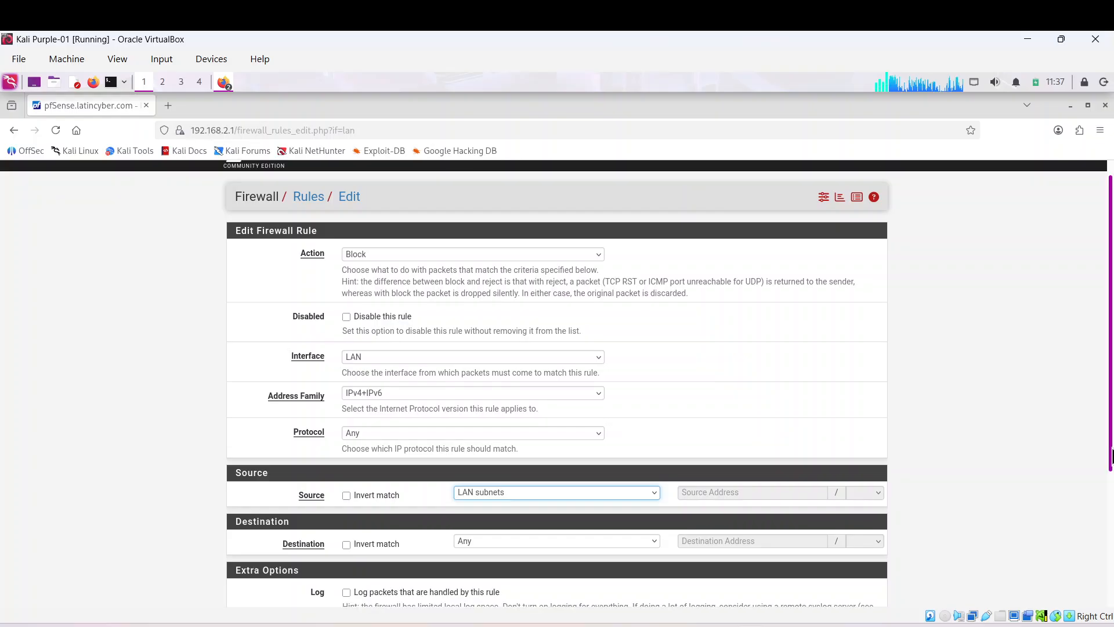
pyautogui.scroll(-3, 1112, 453)
pyautogui.click(413, 522)
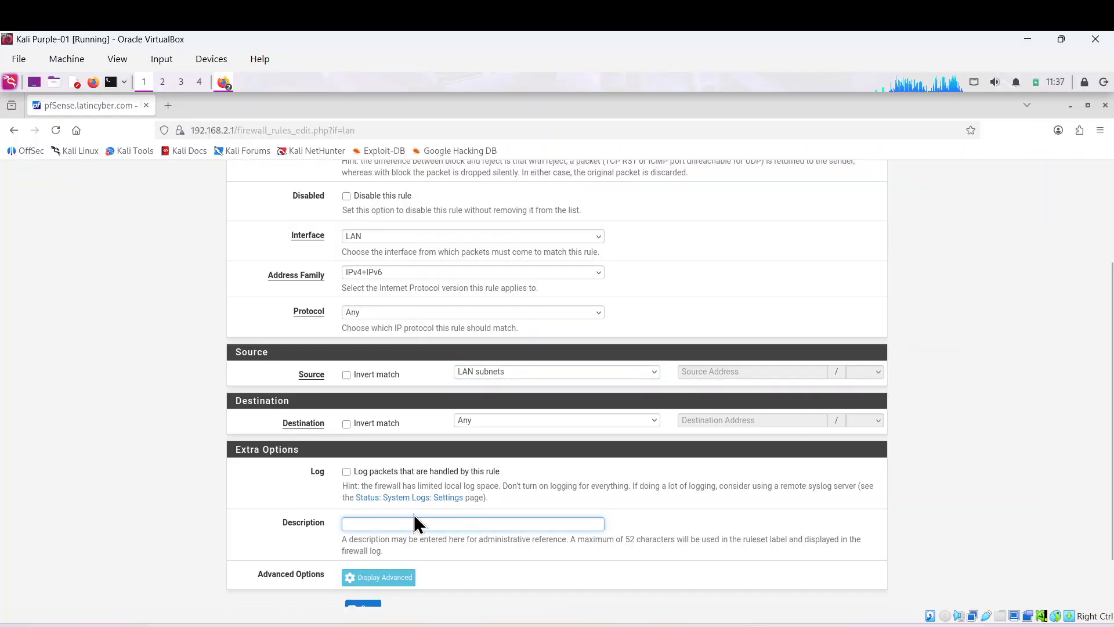
pyautogui.write('Bl')
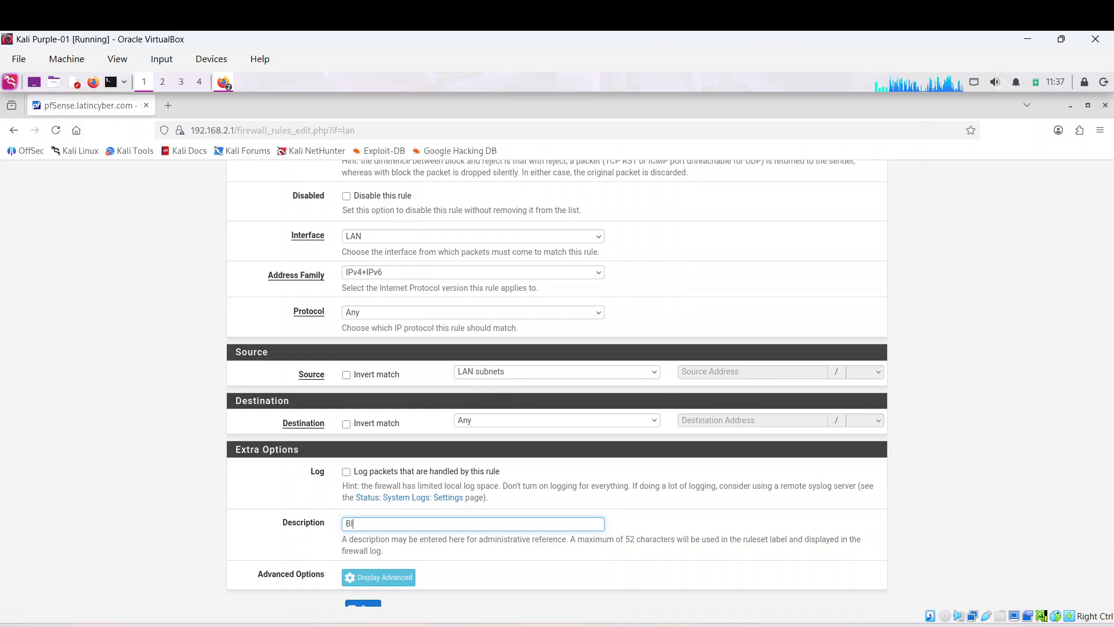
pyautogui.write('ock')
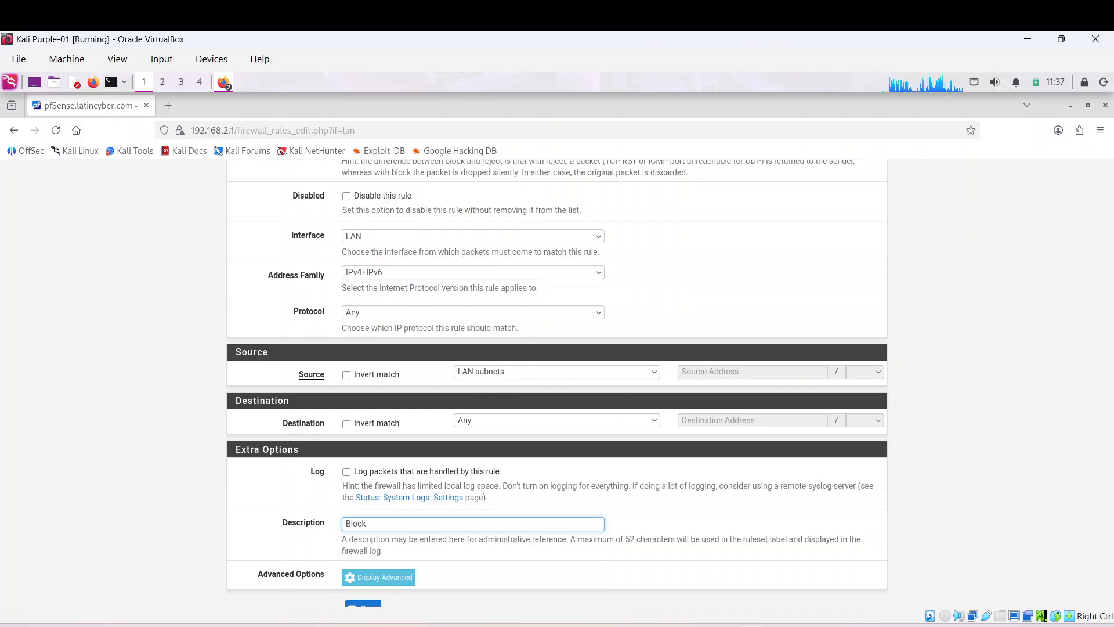
# - Save the LAN block rule and apply the firewall rule changes
pyautogui.scroll(-2, 396, 589)
pyautogui.click(369, 545)
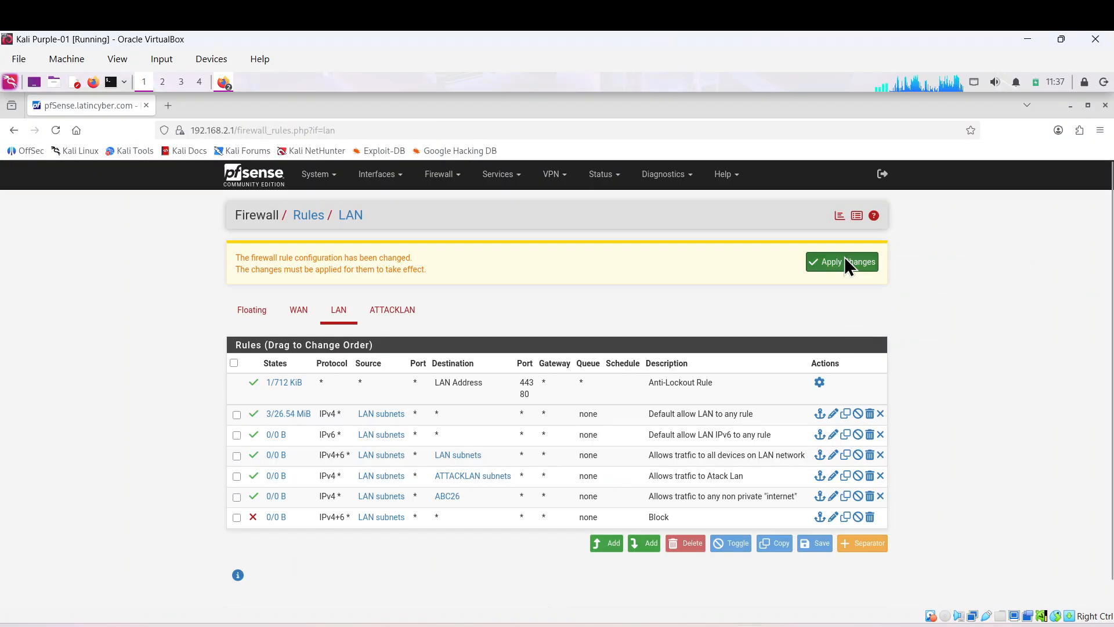
pyautogui.click(845, 260)
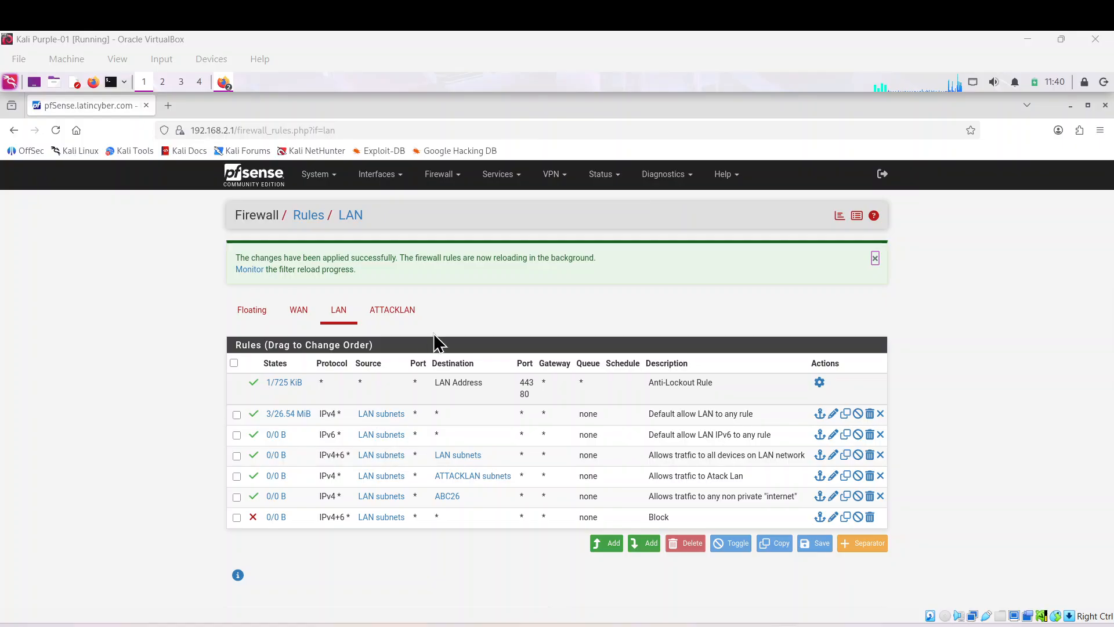
# - Add a Pass rule at the end of the ATTACKLAN interface's rules and set its protocol to Any
pyautogui.click(400, 314)
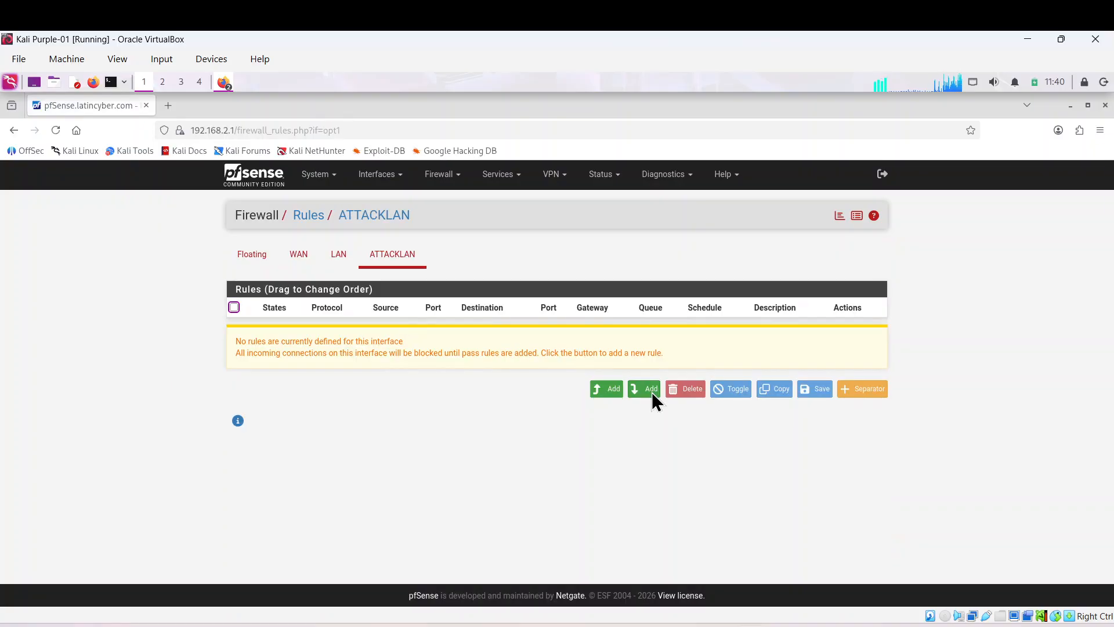
pyautogui.click(646, 389)
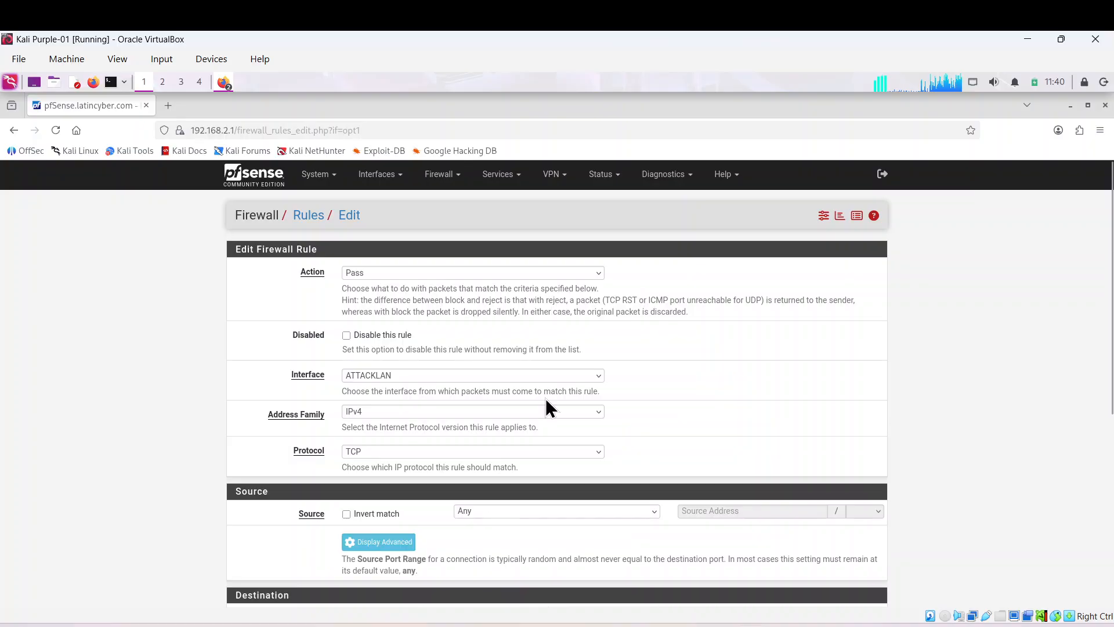
pyautogui.click(578, 454)
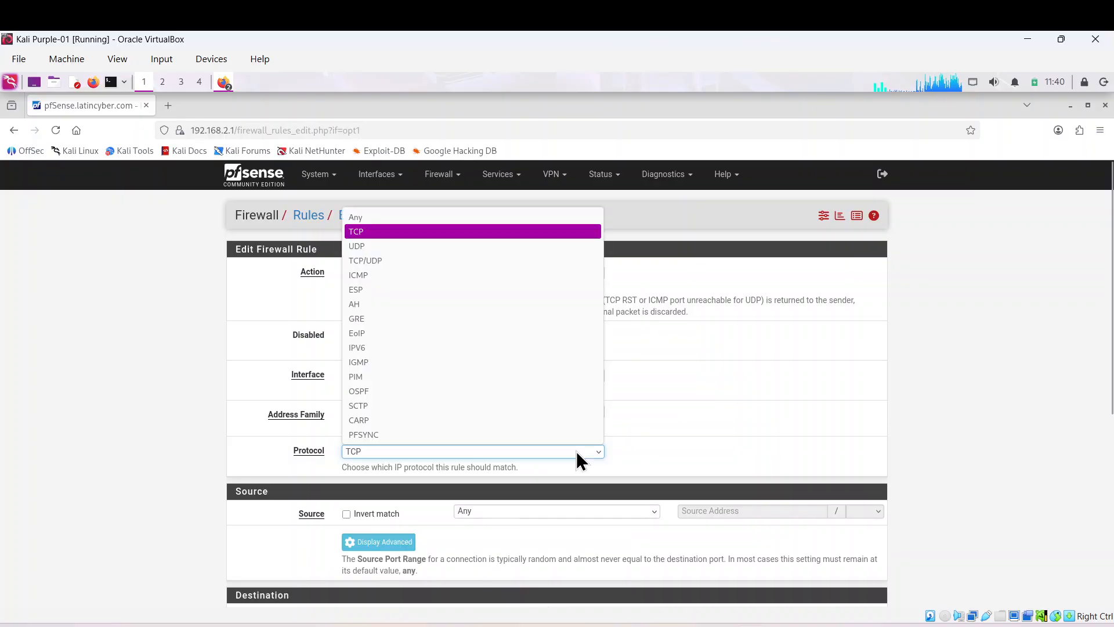
pyautogui.click(363, 217)
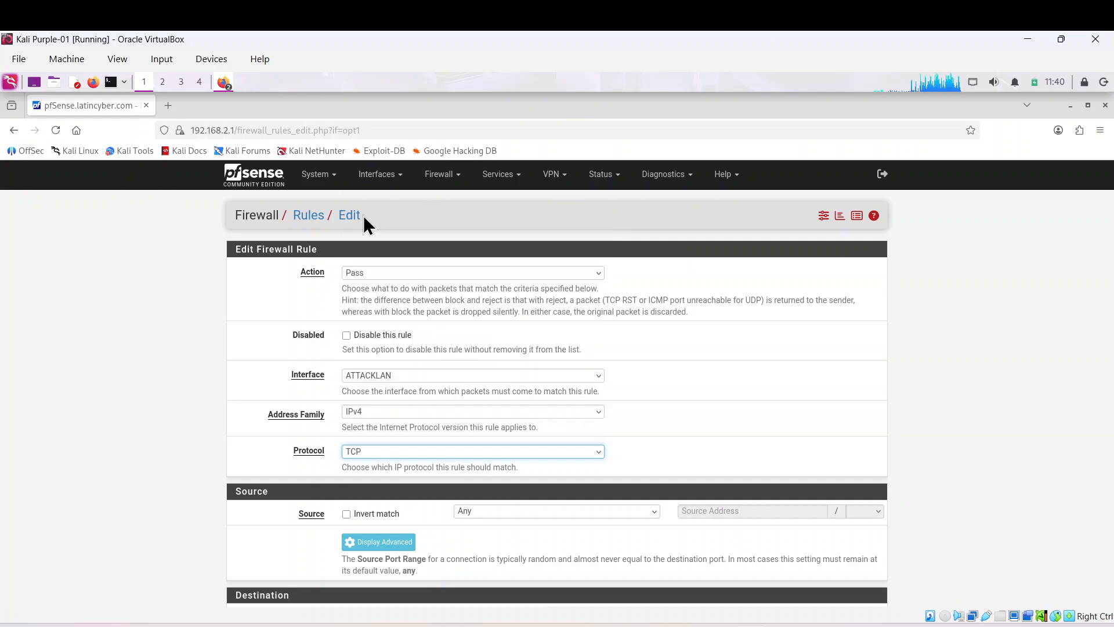
# - Set the new ATTACKLAN rule's source to ATTACKLAN subnets and its destination to LAN subnets
pyautogui.click(655, 514)
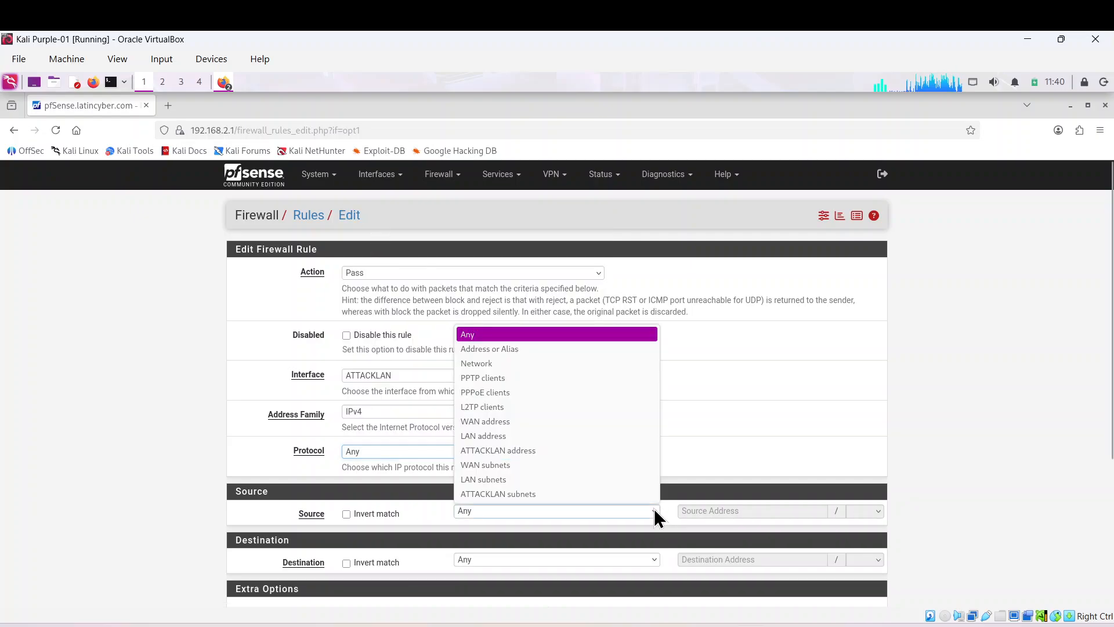
pyautogui.click(550, 496)
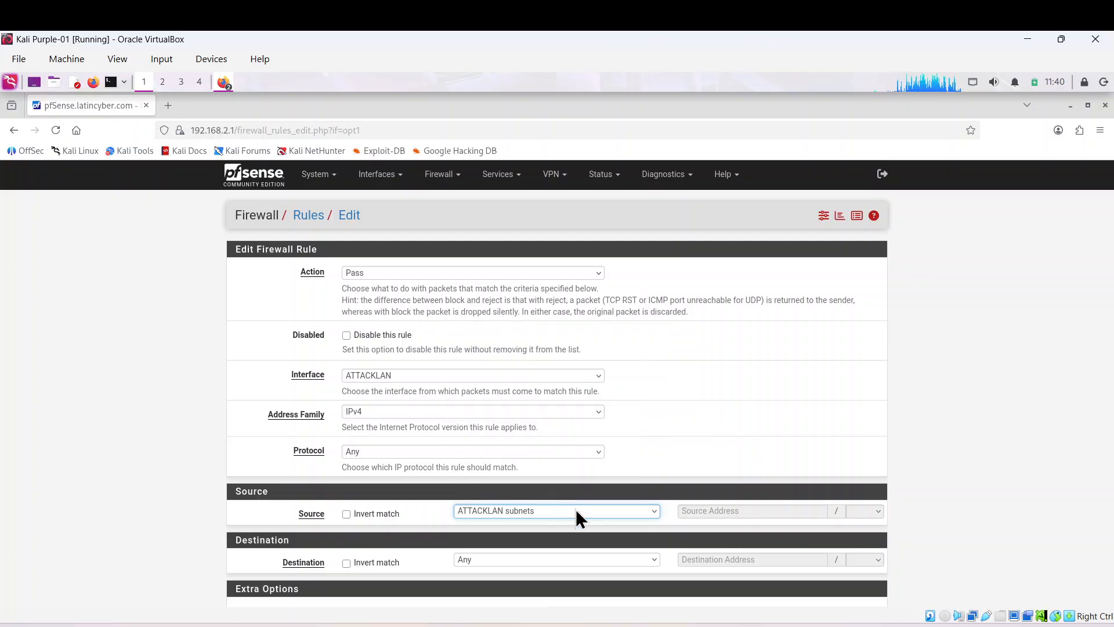
pyautogui.click(642, 560)
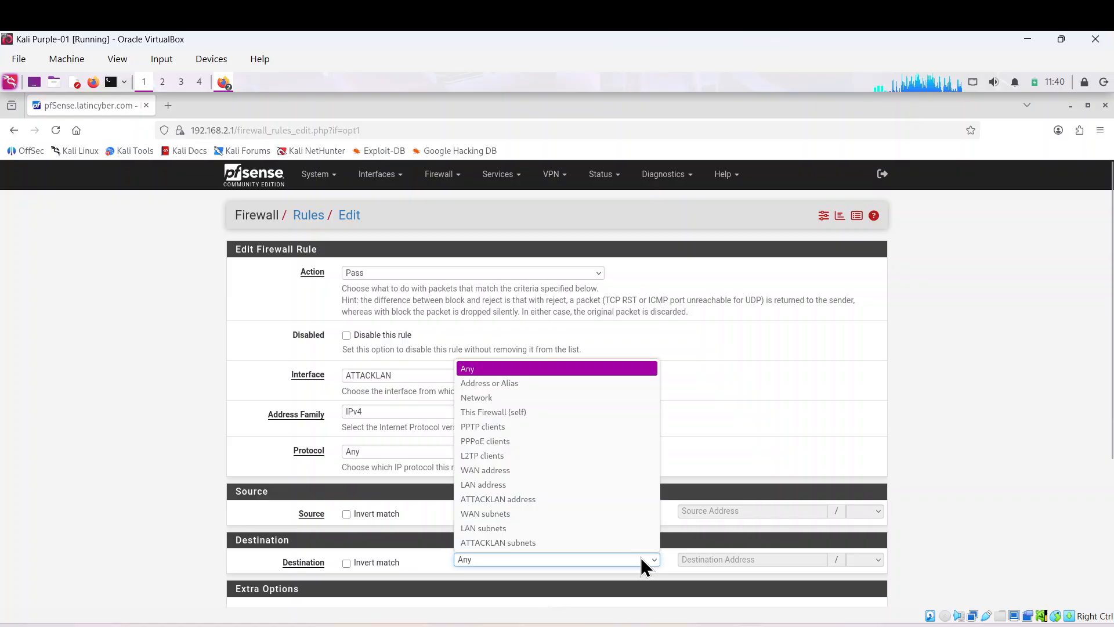
pyautogui.click(499, 528)
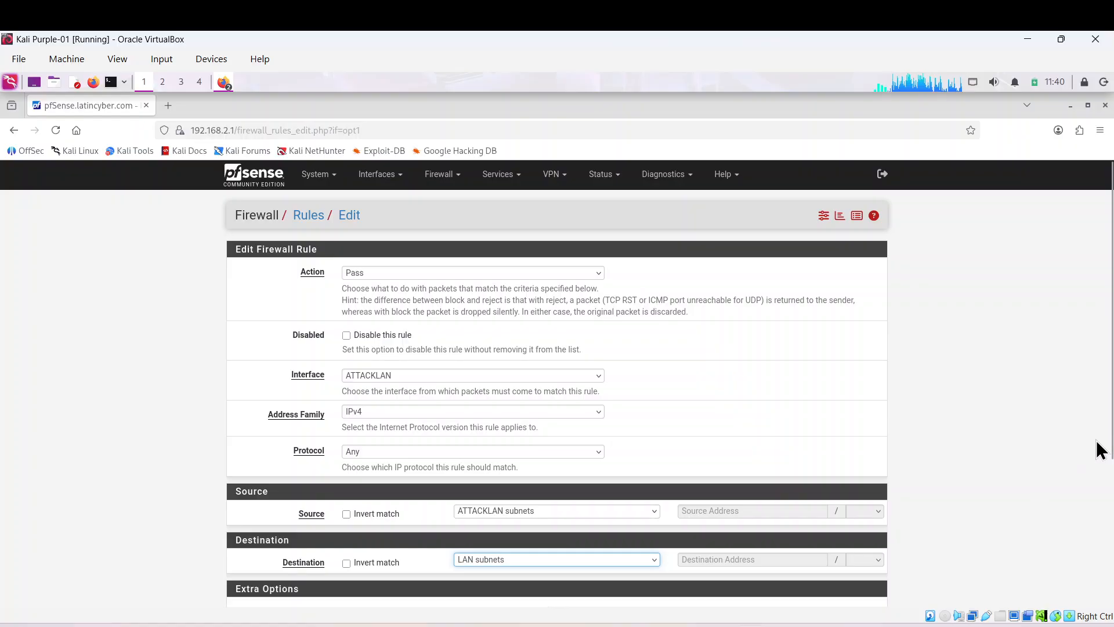
# - Save the ATTACKLAN-to-LAN rule with the description 'Allows traffic to LAN' and apply the firewall rule changes
pyautogui.scroll(-1, 1106, 473)
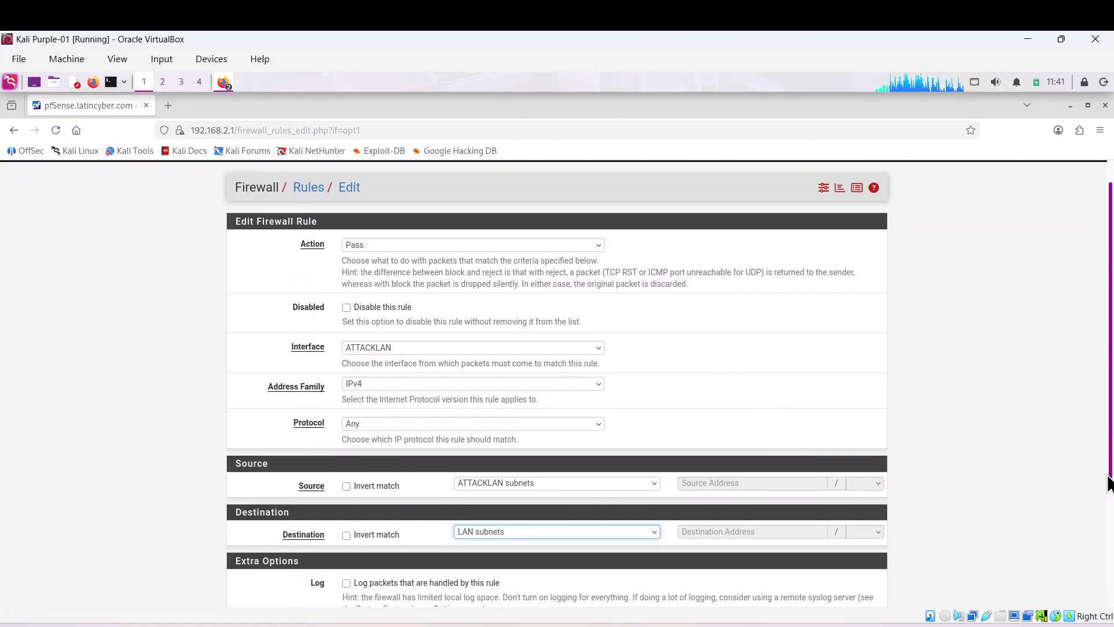
pyautogui.moveTo(1108, 477); pyautogui.dragTo(1109, 610)
pyautogui.click(353, 459)
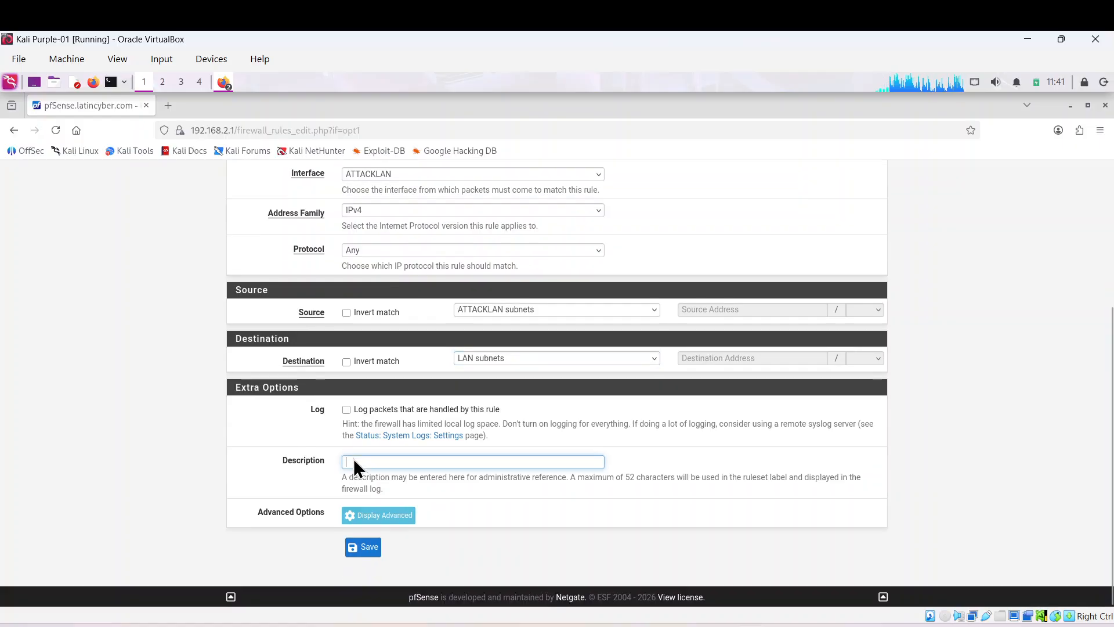
pyautogui.write('Allow')
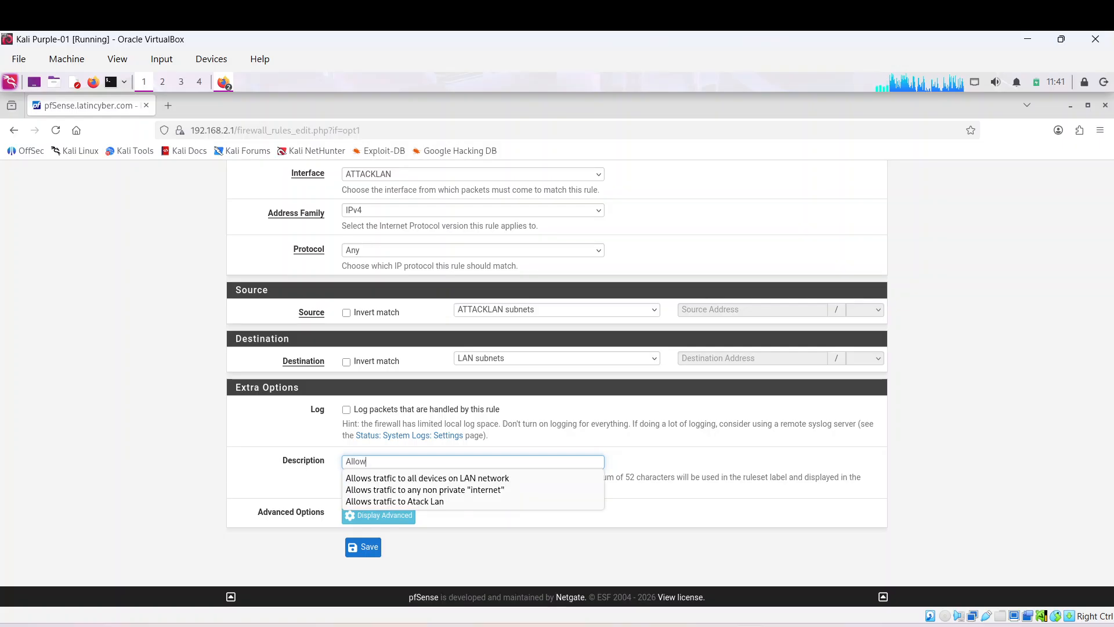
pyautogui.write('s')
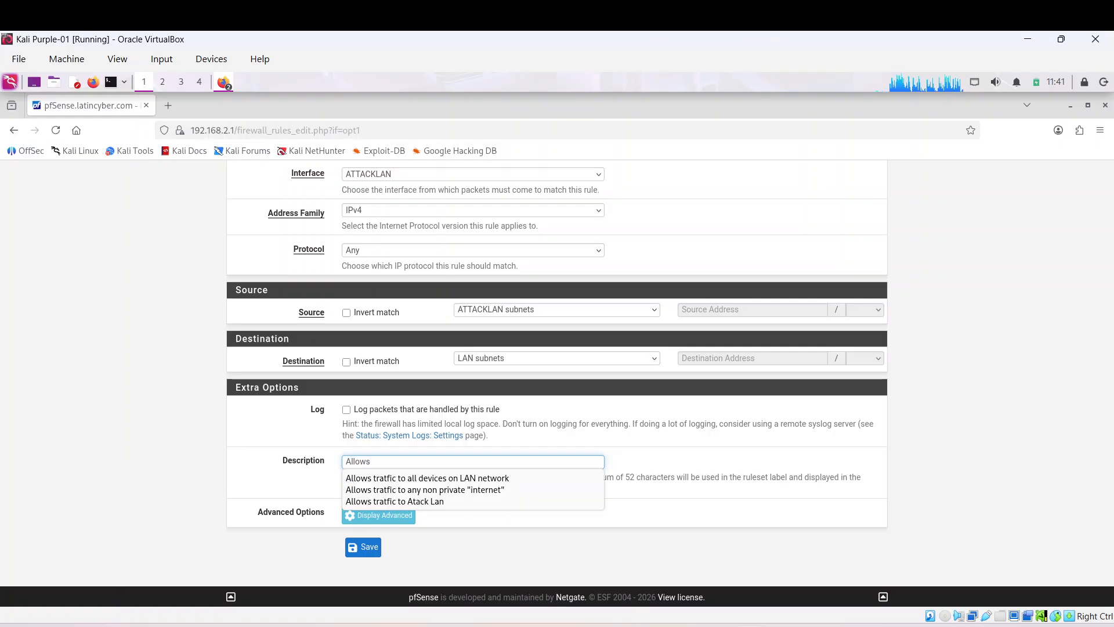
pyautogui.write(' traffic ')
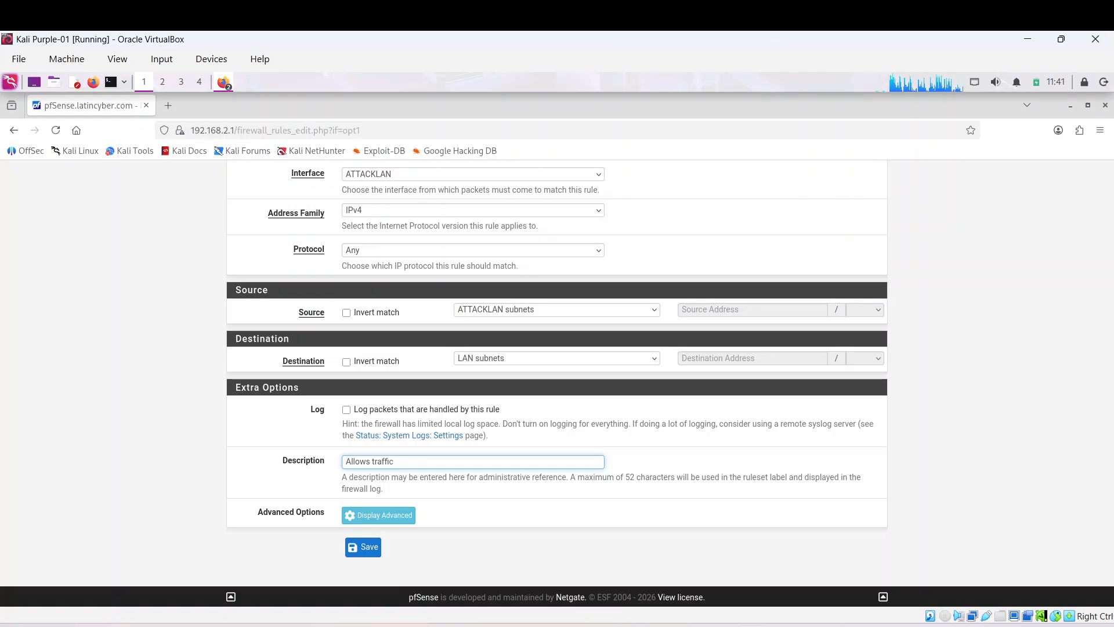
pyautogui.write('t')
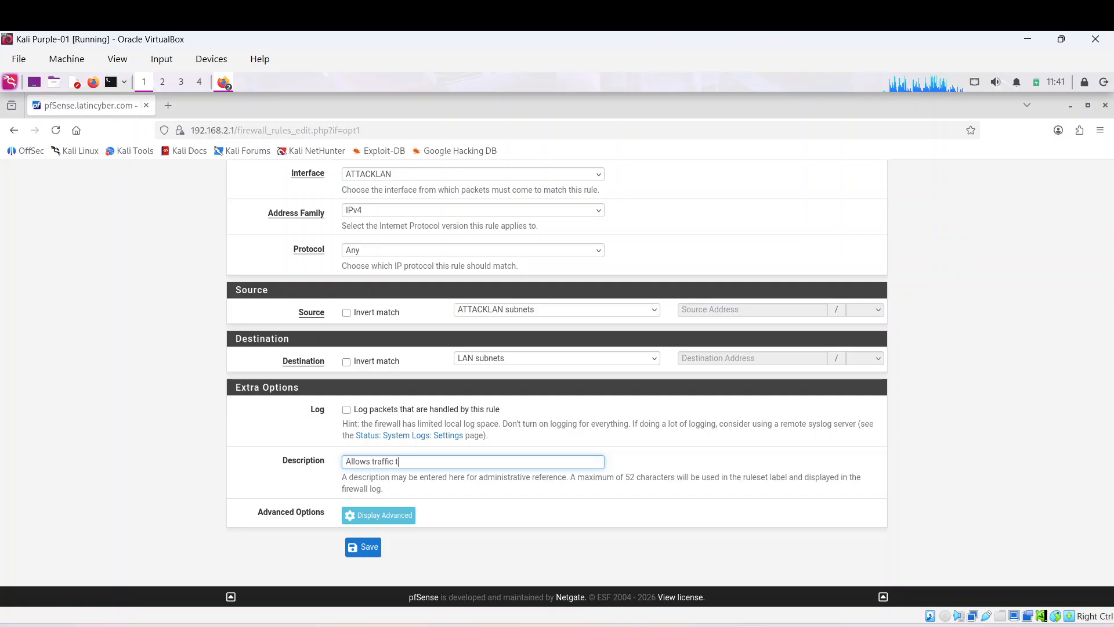
pyautogui.write('o LAN')
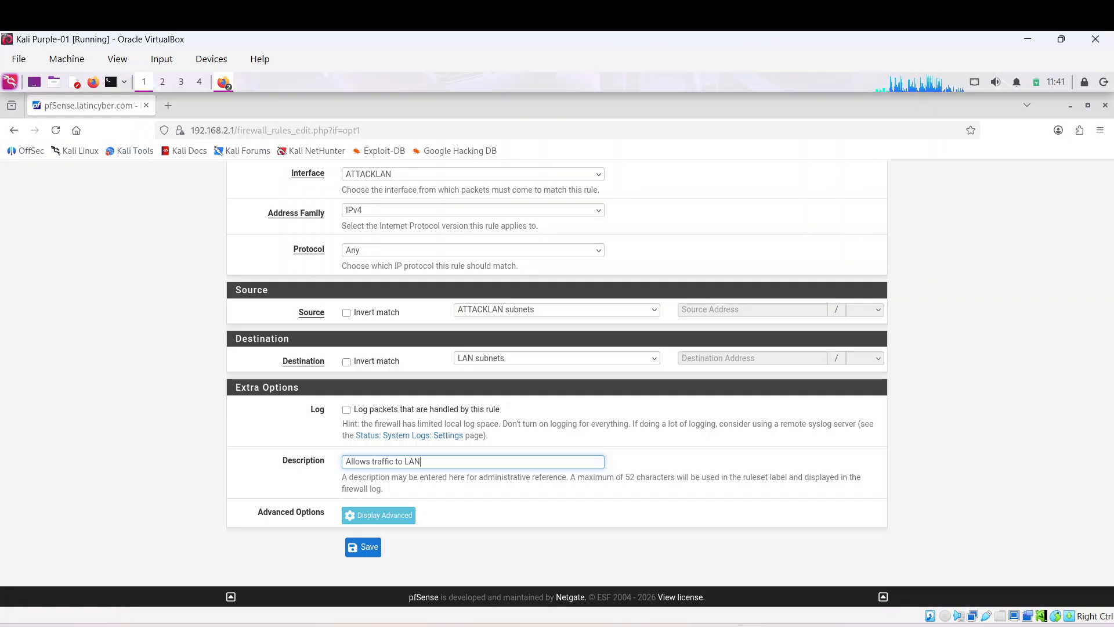
pyautogui.click(368, 547)
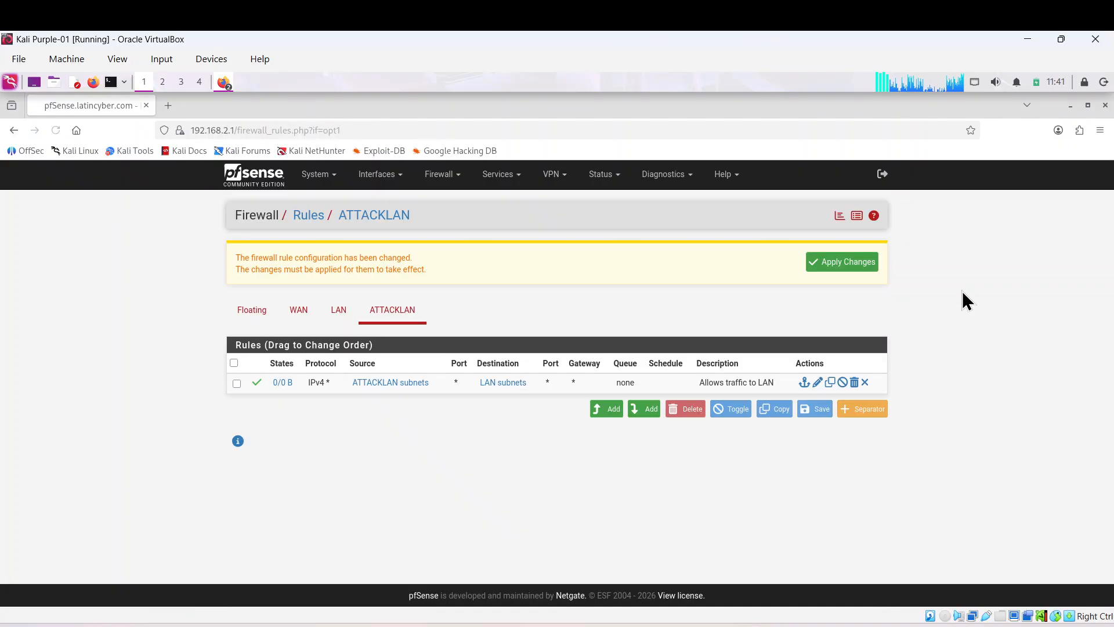
pyautogui.click(844, 264)
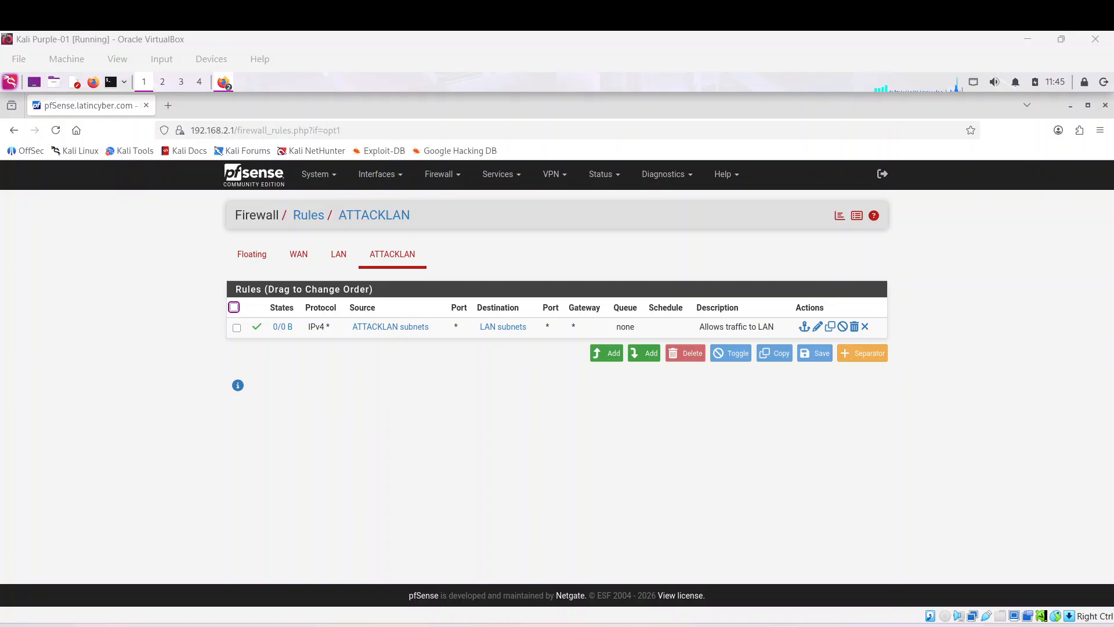
# - Add another rule at the end of the ATTACKLAN rules with the action Block
pyautogui.click(637, 350)
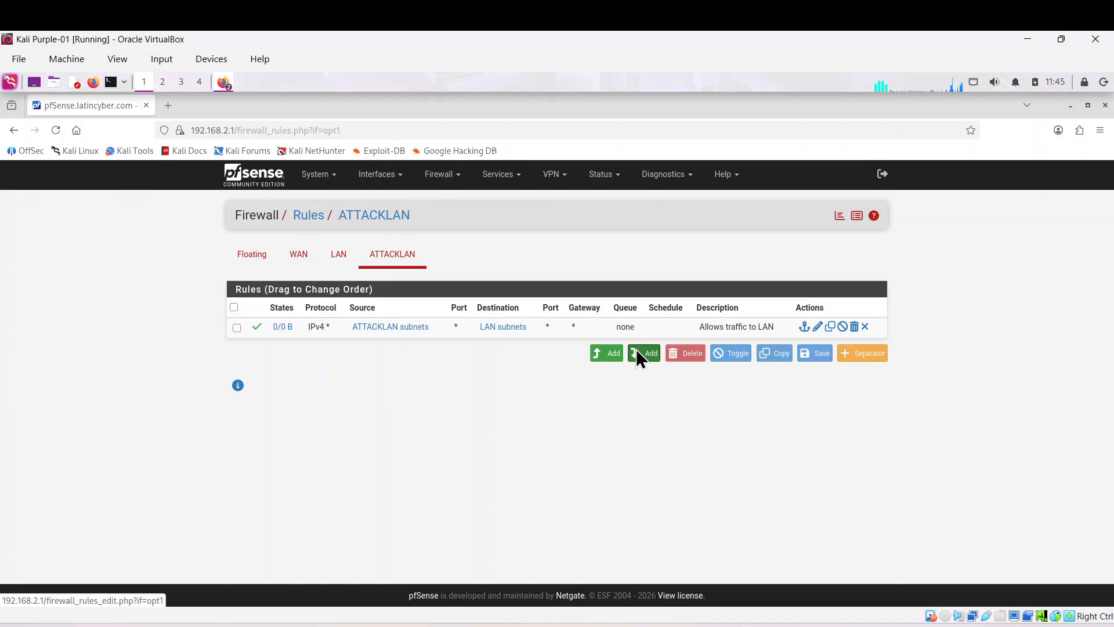
pyautogui.click(637, 350)
pyautogui.click(636, 352)
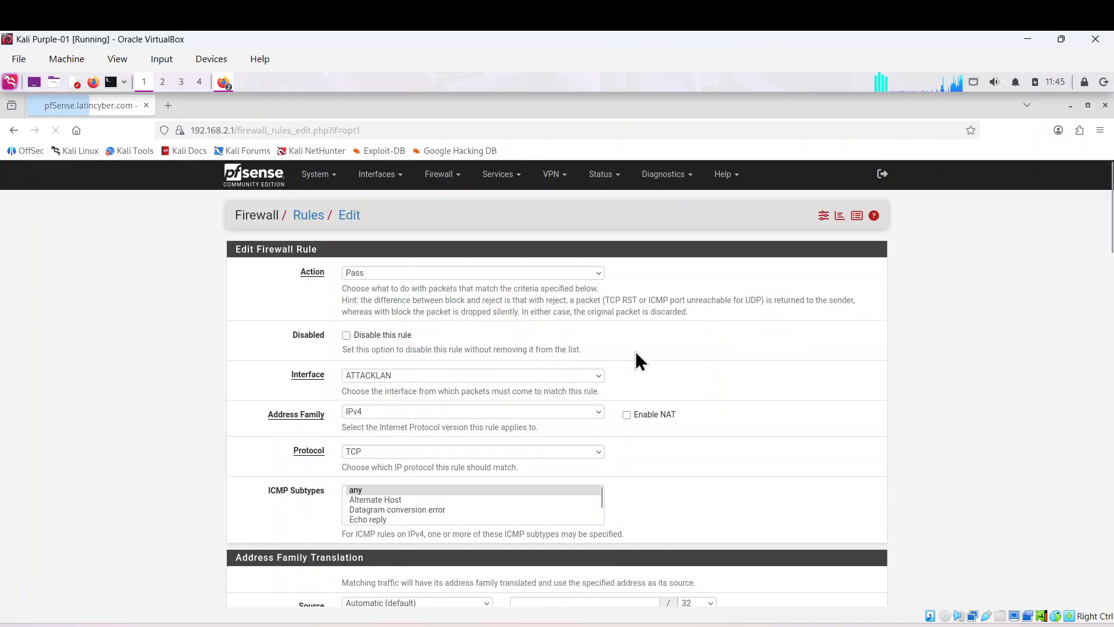
pyautogui.click(594, 276)
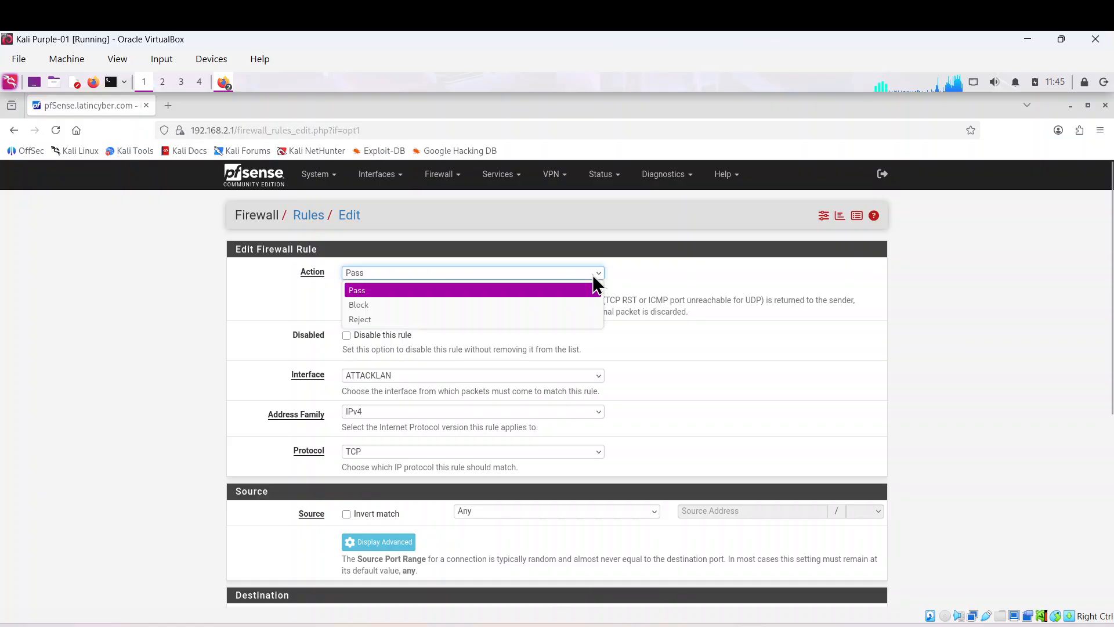
pyautogui.click(479, 307)
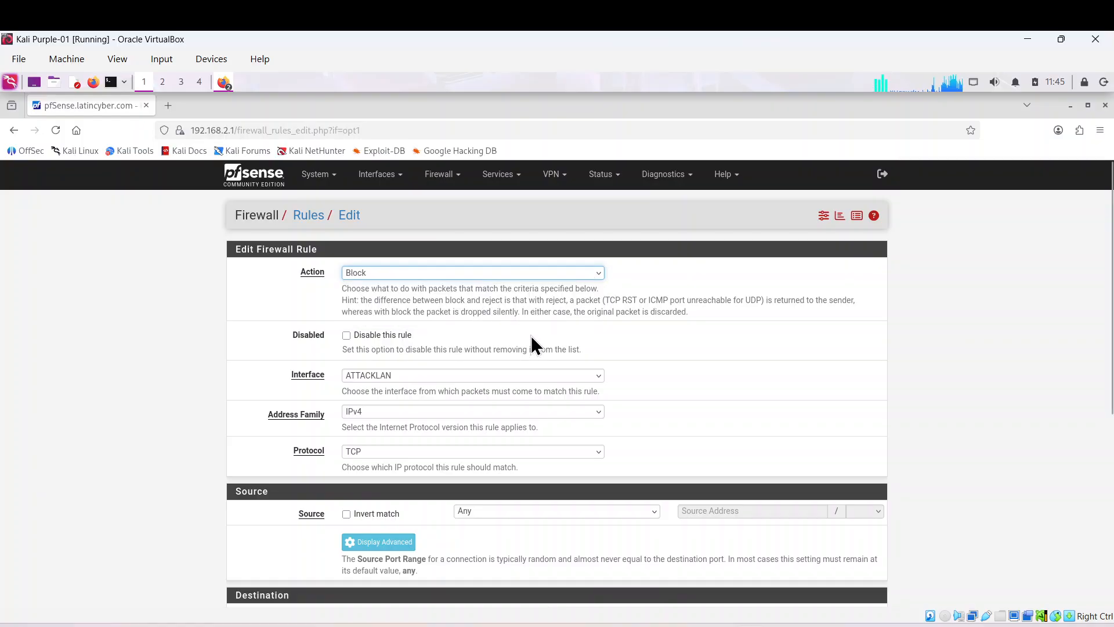
# - Set the ATTACKLAN block rule's address family to IPv4+IPv6 and its protocol to Any
pyautogui.click(582, 411)
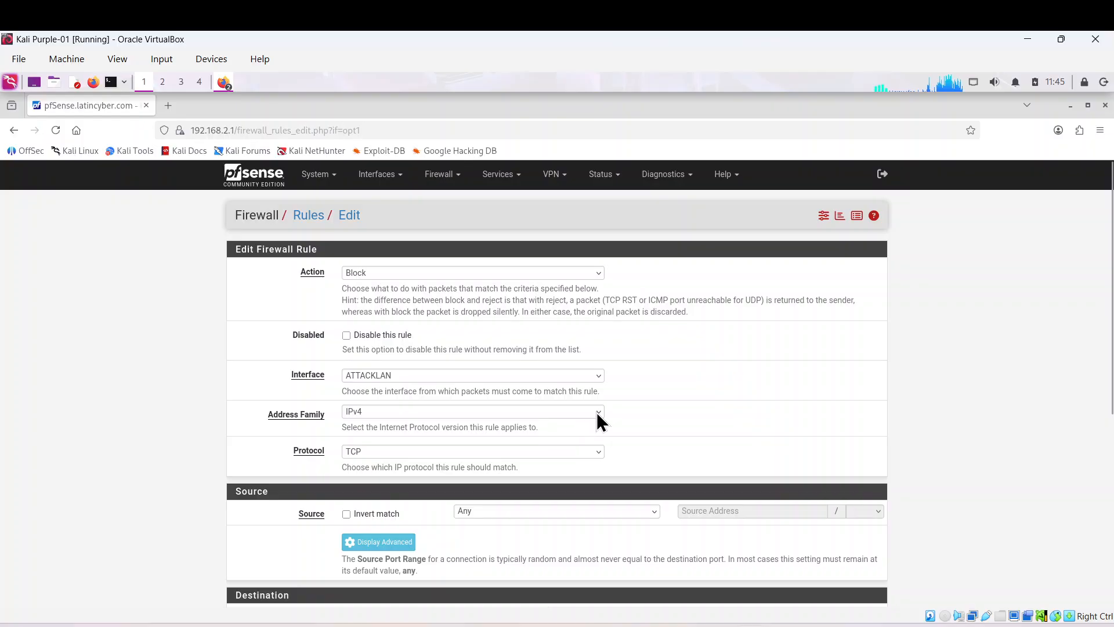
pyautogui.click(597, 412)
pyautogui.click(500, 471)
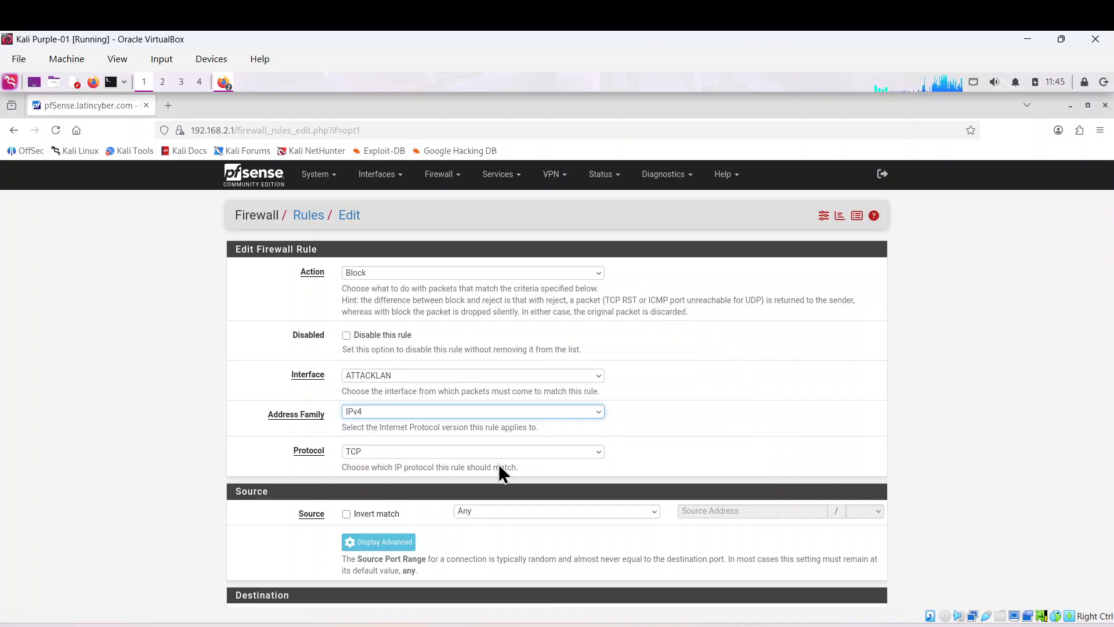
pyautogui.press('Down')
pyautogui.press('Down')
pyautogui.click(588, 444)
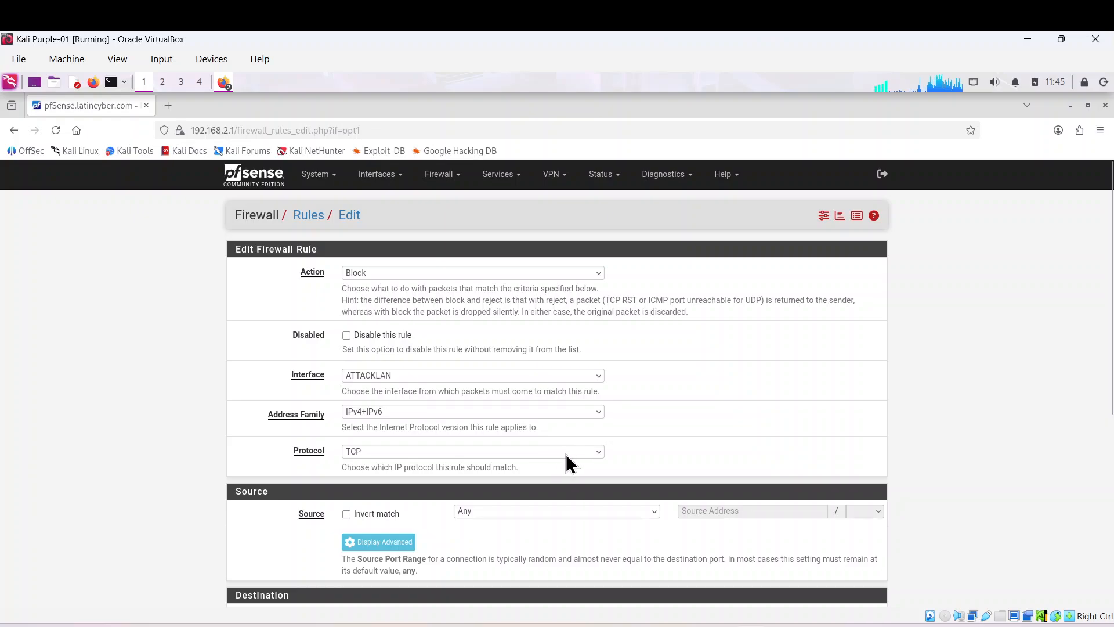
pyautogui.click(597, 451)
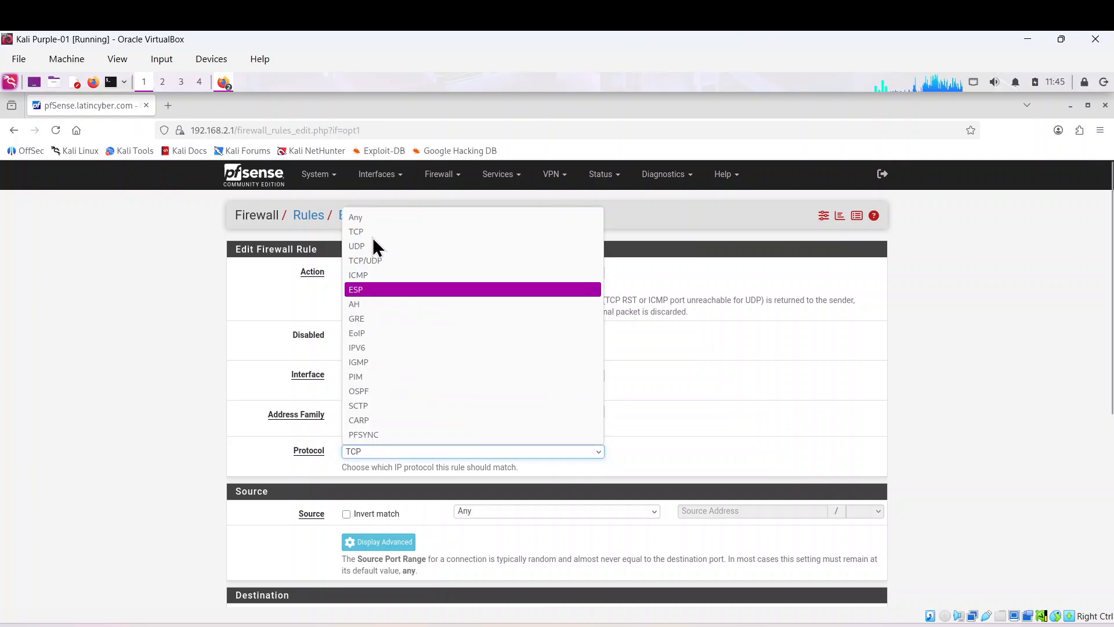
pyautogui.click(357, 217)
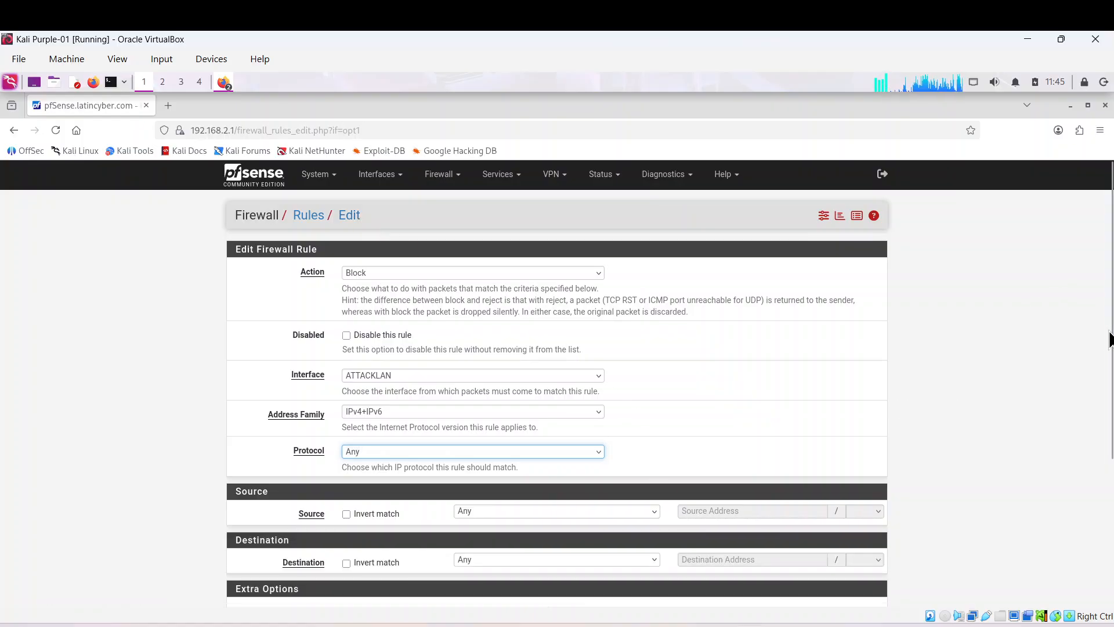
# - Set the ATTACKLAN block rule's source to ATTACKLAN subnets
pyautogui.scroll(-2, 1110, 397)
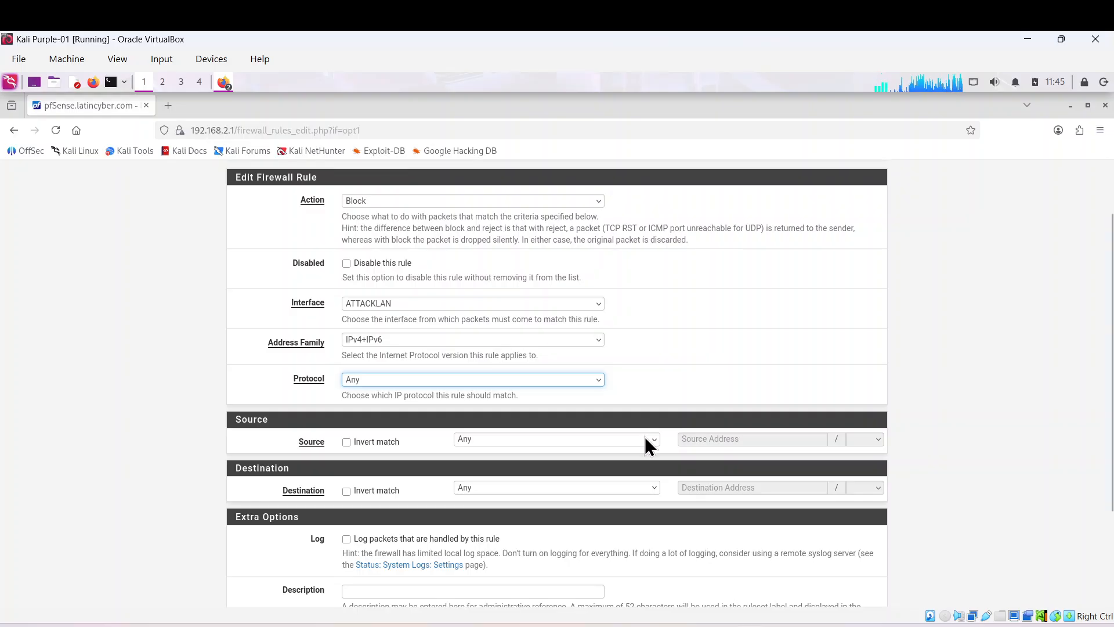
pyautogui.click(646, 440)
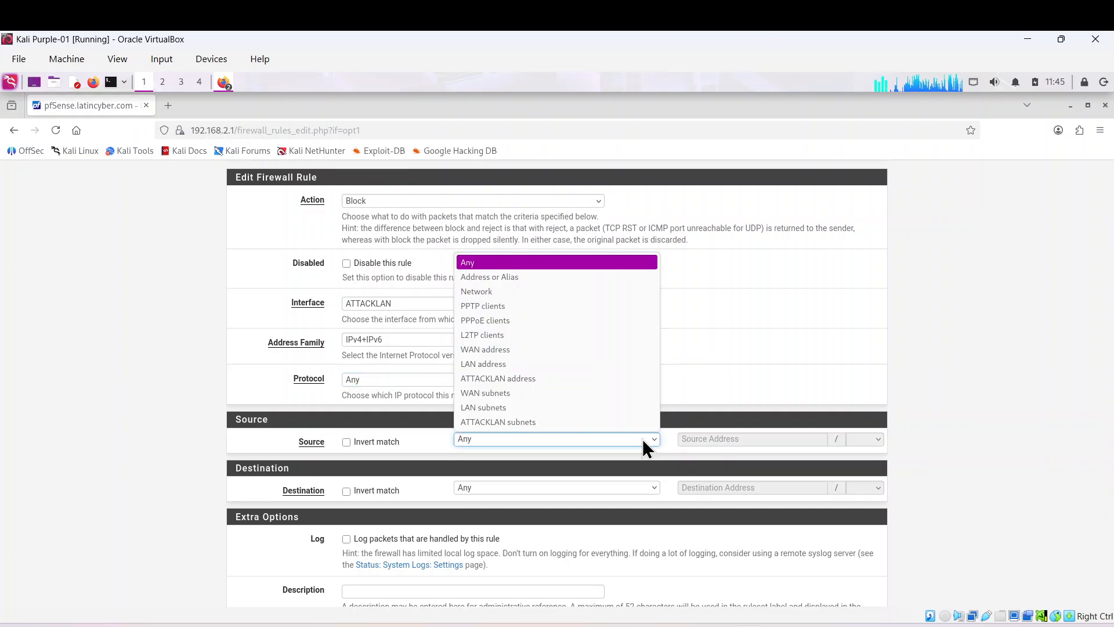
pyautogui.click(532, 421)
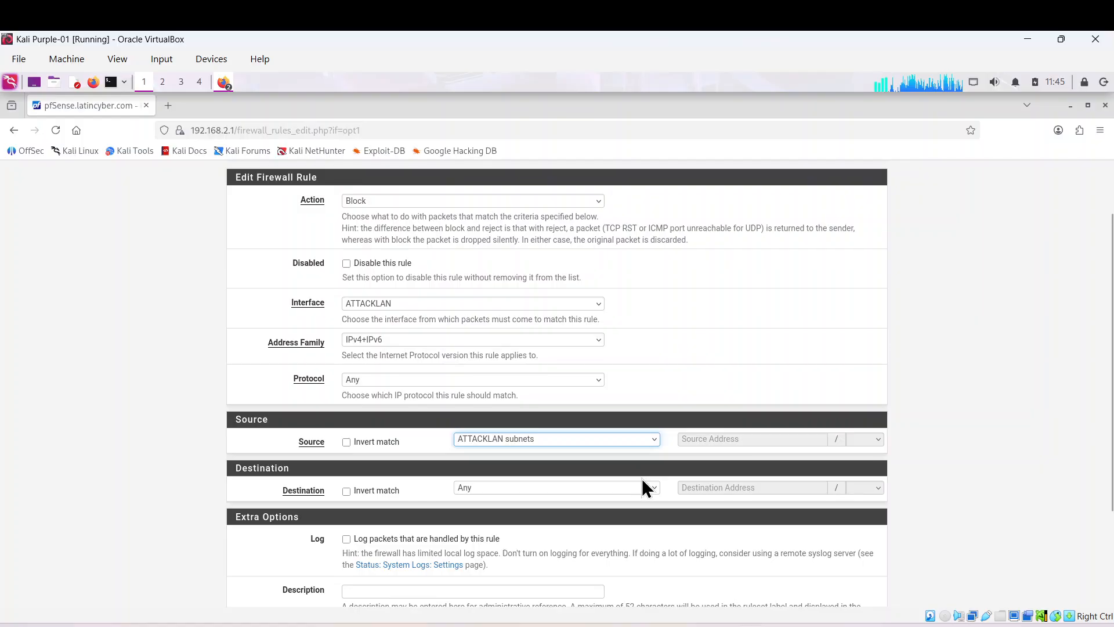
# - Set the ATTACKLAN block rule's destination to WAN subnets and its description to 'Block traffic to Wan Subnets'
pyautogui.click(653, 486)
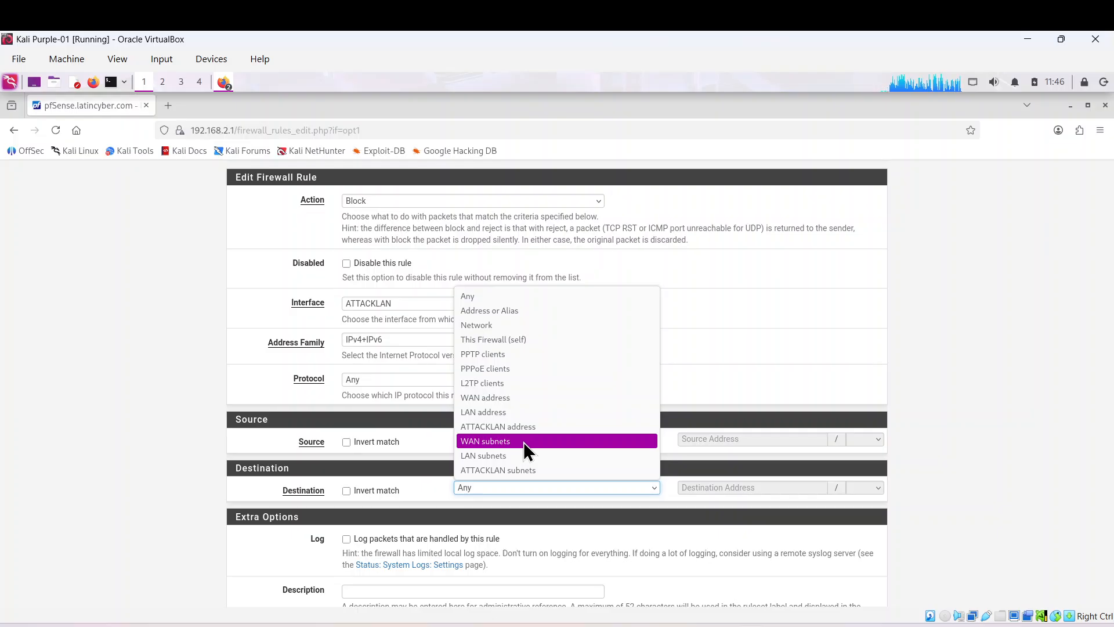
pyautogui.click(524, 441)
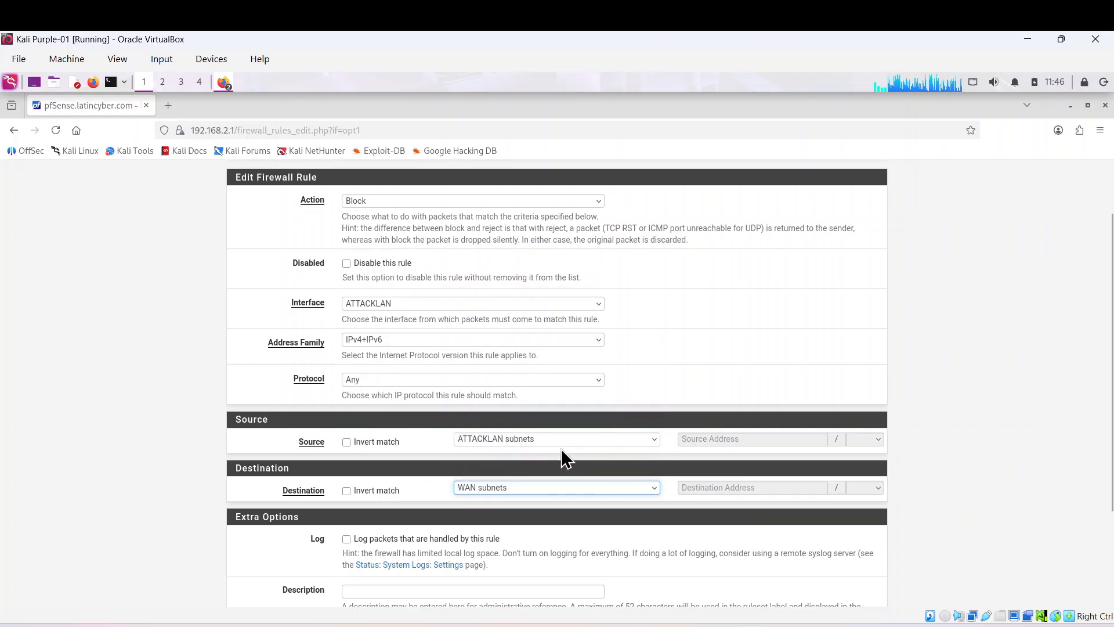
pyautogui.scroll(-2, 579, 469)
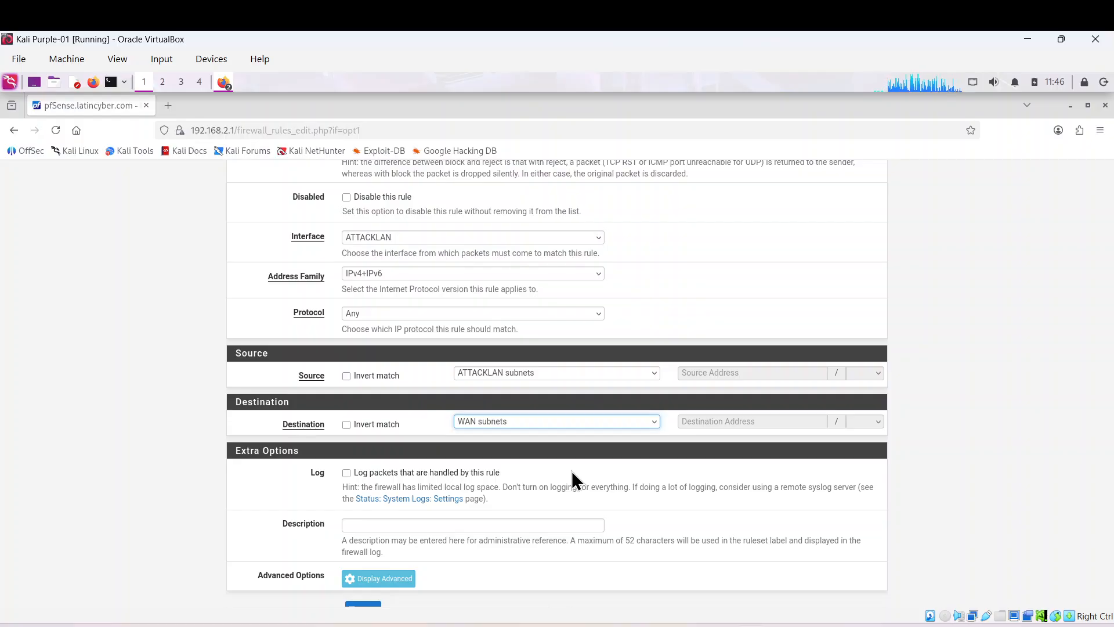
pyautogui.click(390, 514)
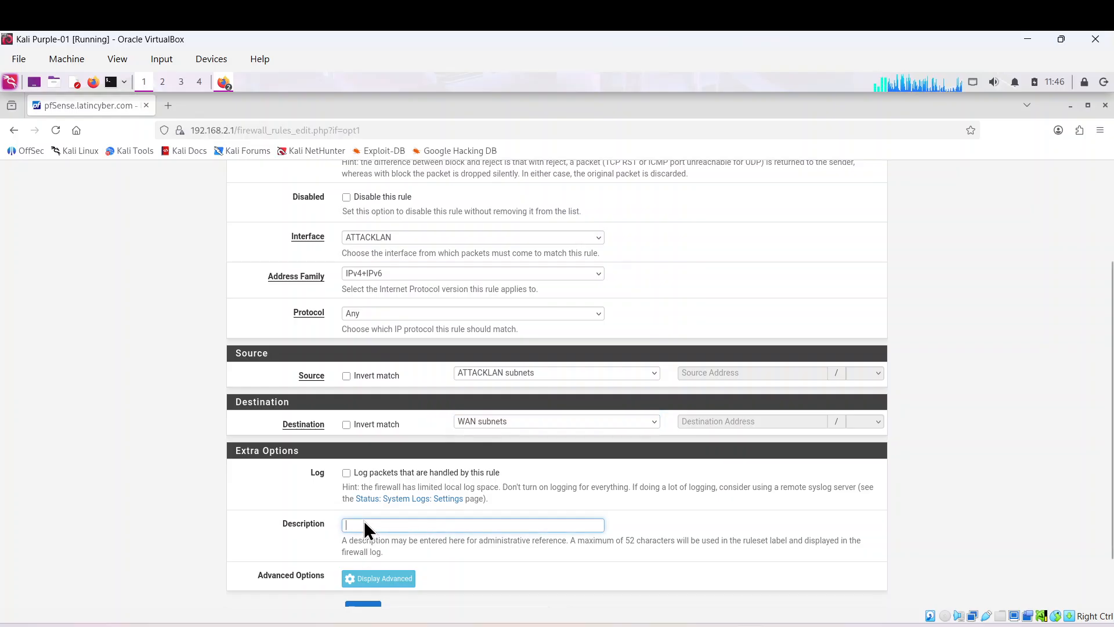
pyautogui.click(364, 524)
pyautogui.write('Blo0')
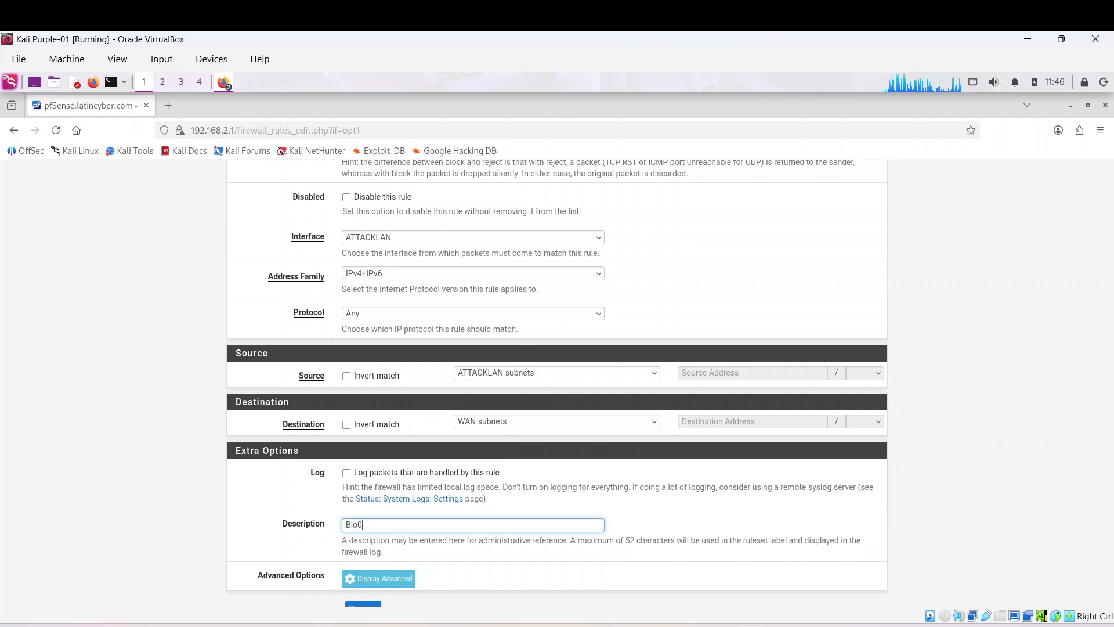
pyautogui.press('BackSpace')
pyautogui.write('ck ')
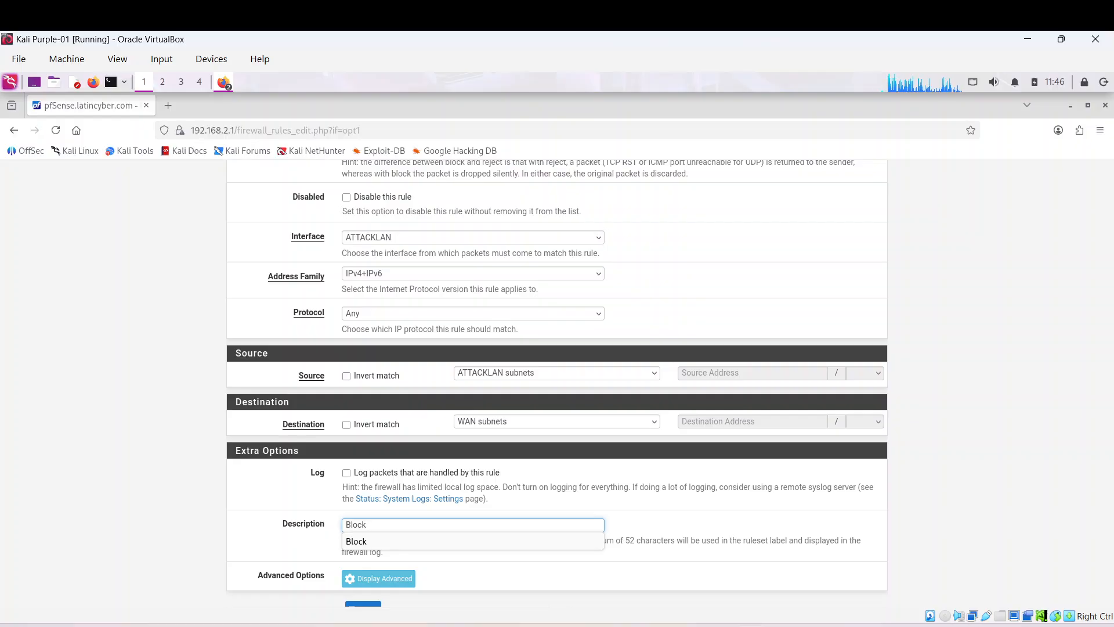
pyautogui.write('traffic ')
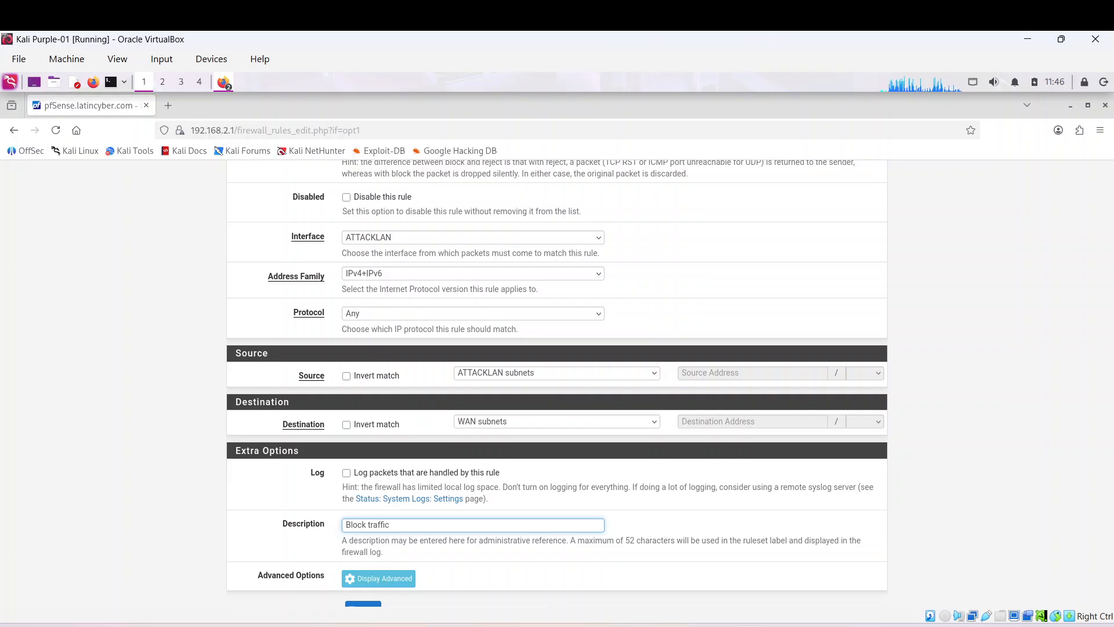
pyautogui.write('to Wan Su')
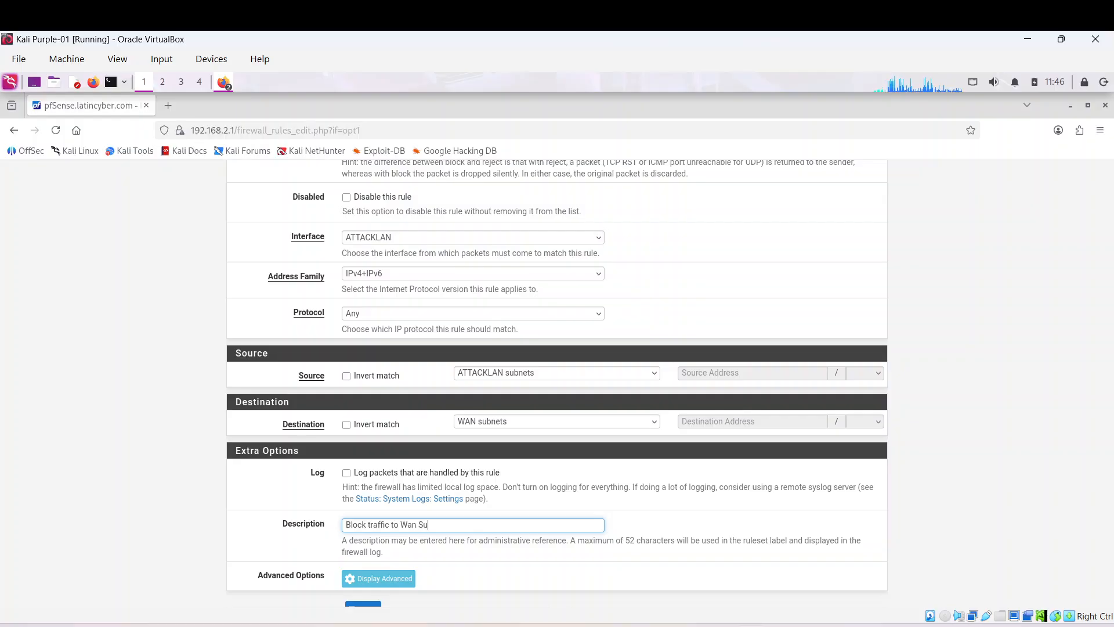
pyautogui.write('bnets')
# - Save the ATTACKLAN block rule and apply the firewall rule changes
pyautogui.scroll(-2, 406, 499)
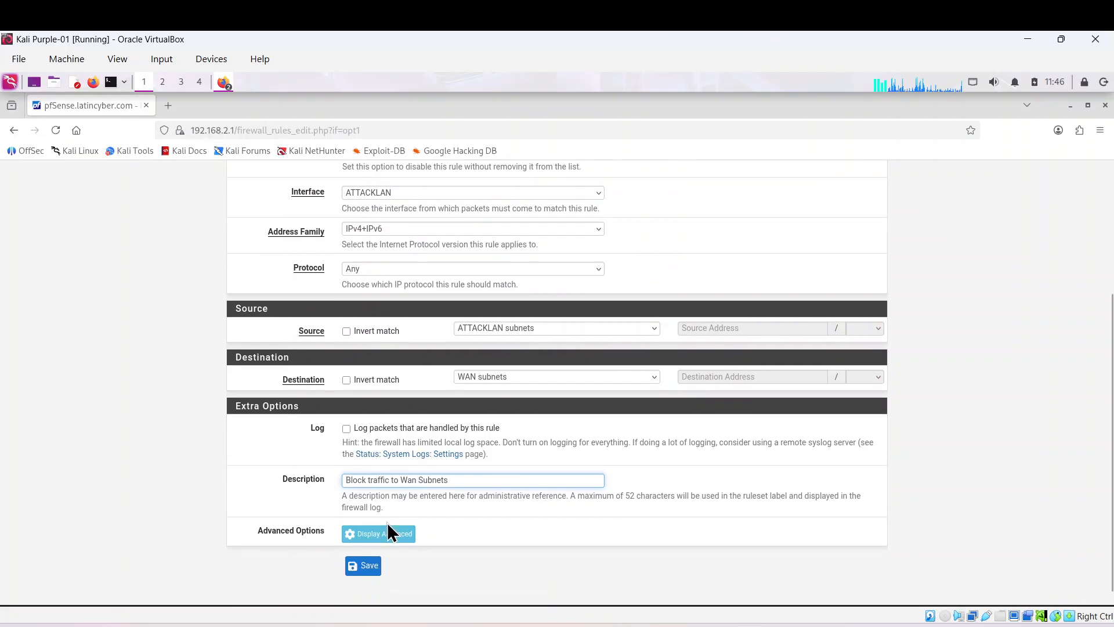
pyautogui.click(373, 543)
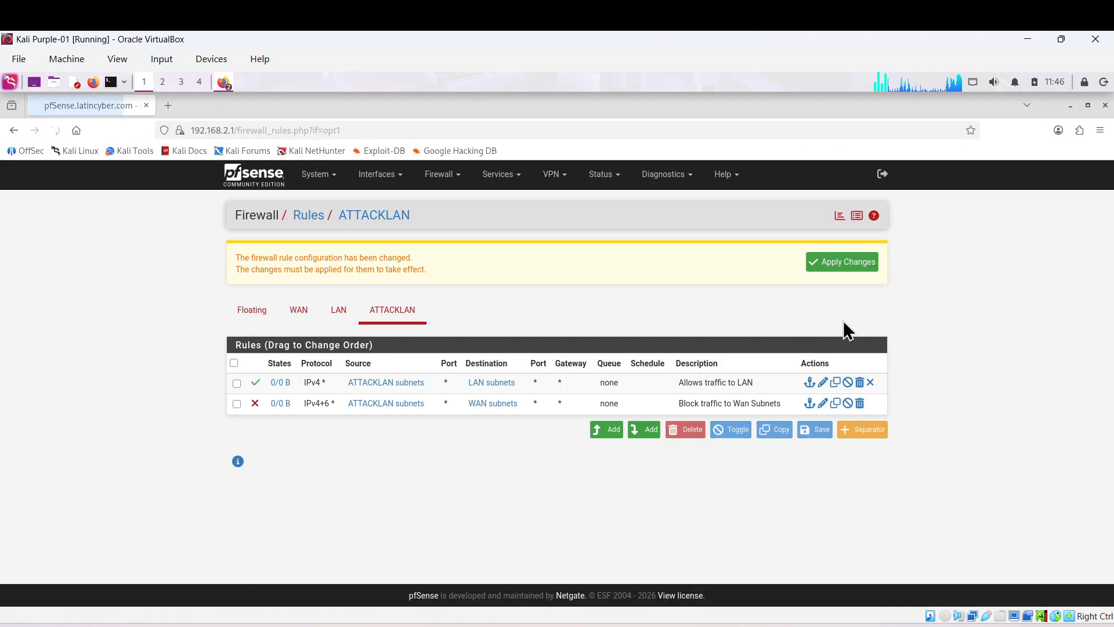
pyautogui.click(855, 261)
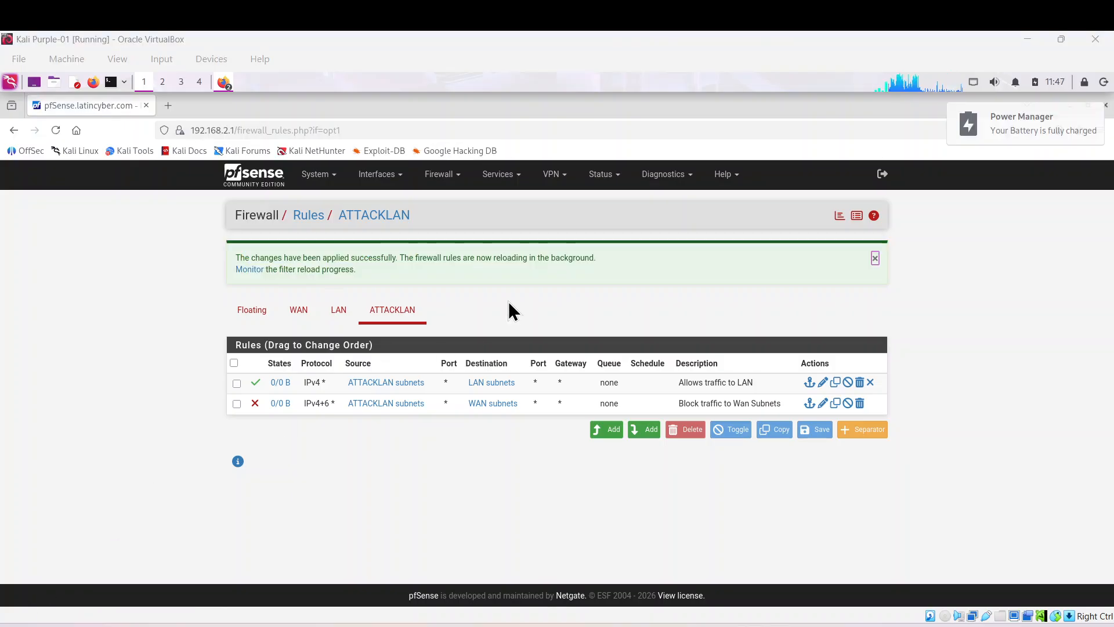
# - Reboot the pfSense firewall using the Normal Reboot method
pyautogui.click(695, 179)
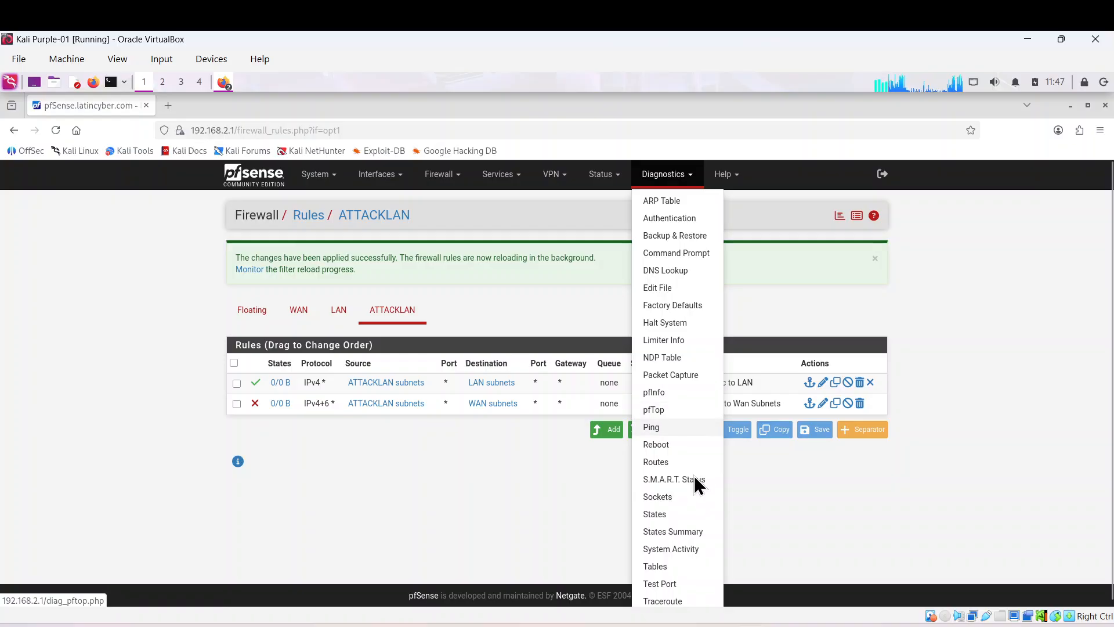
pyautogui.scroll(-1, 692, 594)
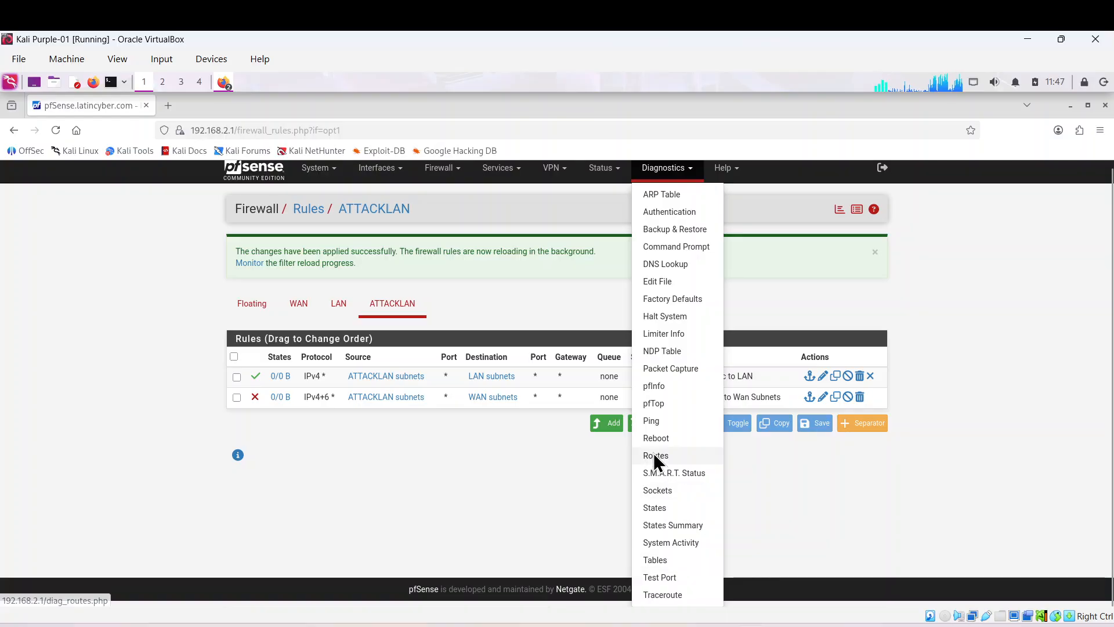
pyautogui.click(659, 438)
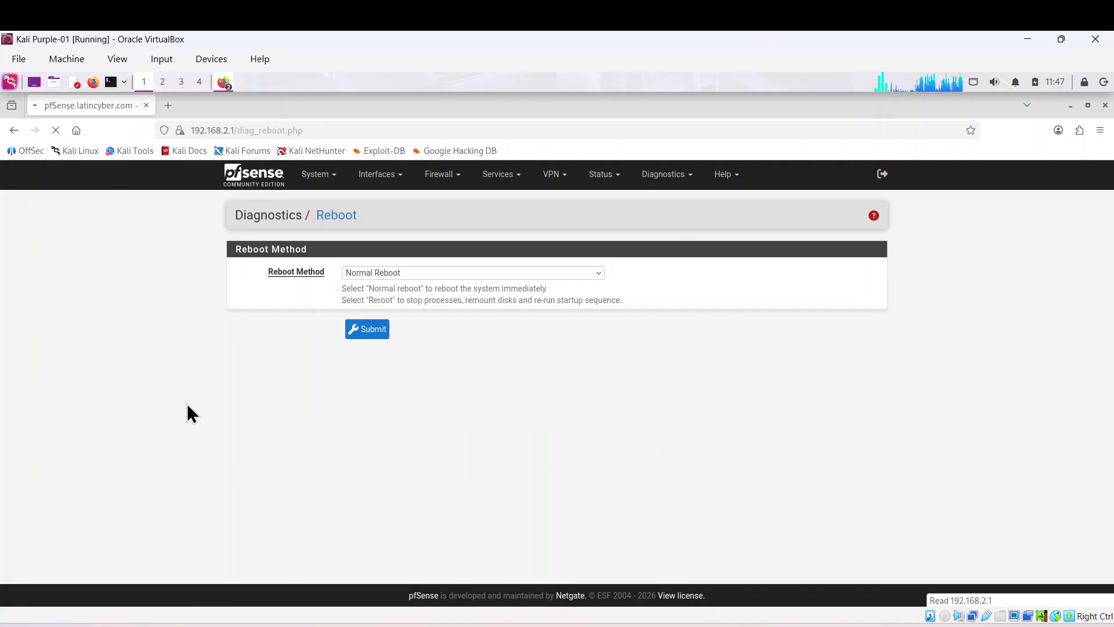
pyautogui.click(375, 333)
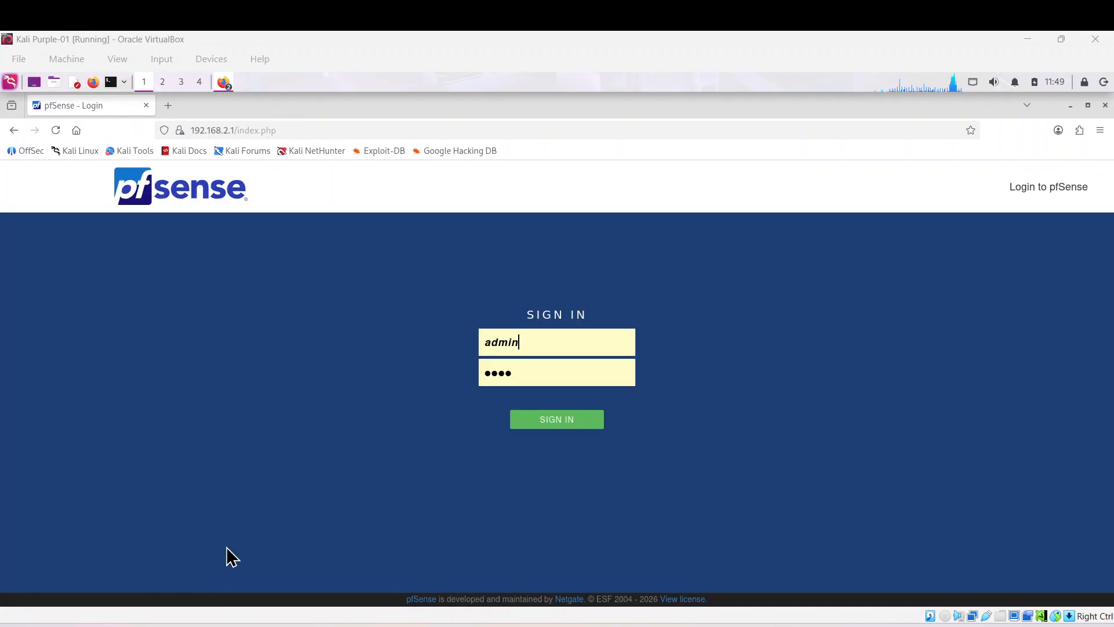
# - Sign back in to pfSense with the prefilled credentials and check the Interfaces list on the dashboard
pyautogui.click(572, 426)
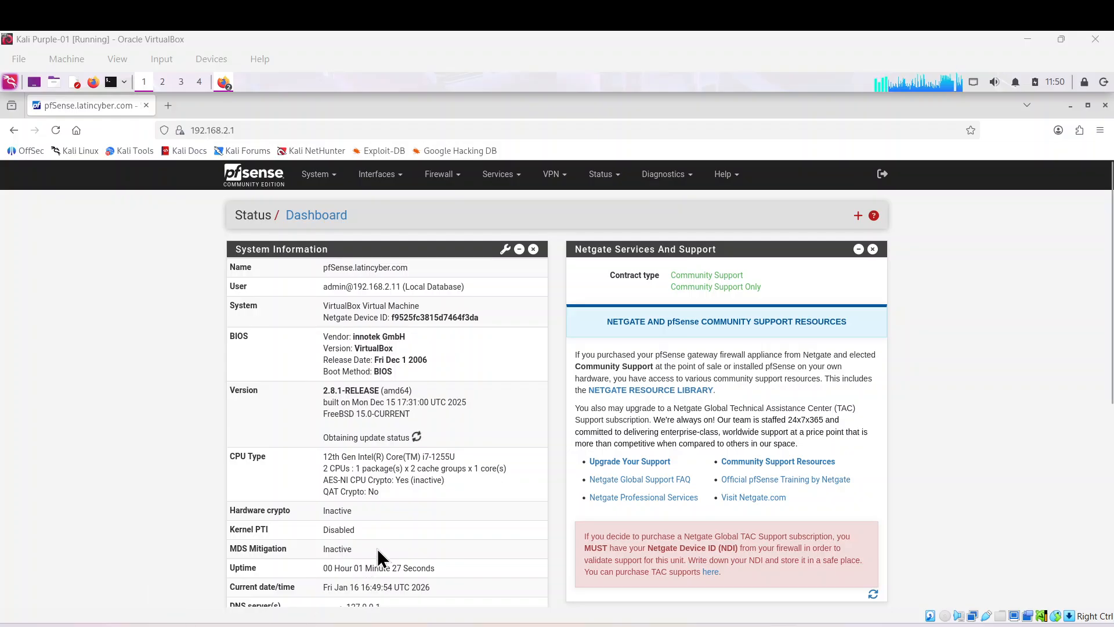
pyautogui.scroll(-2, 412, 446)
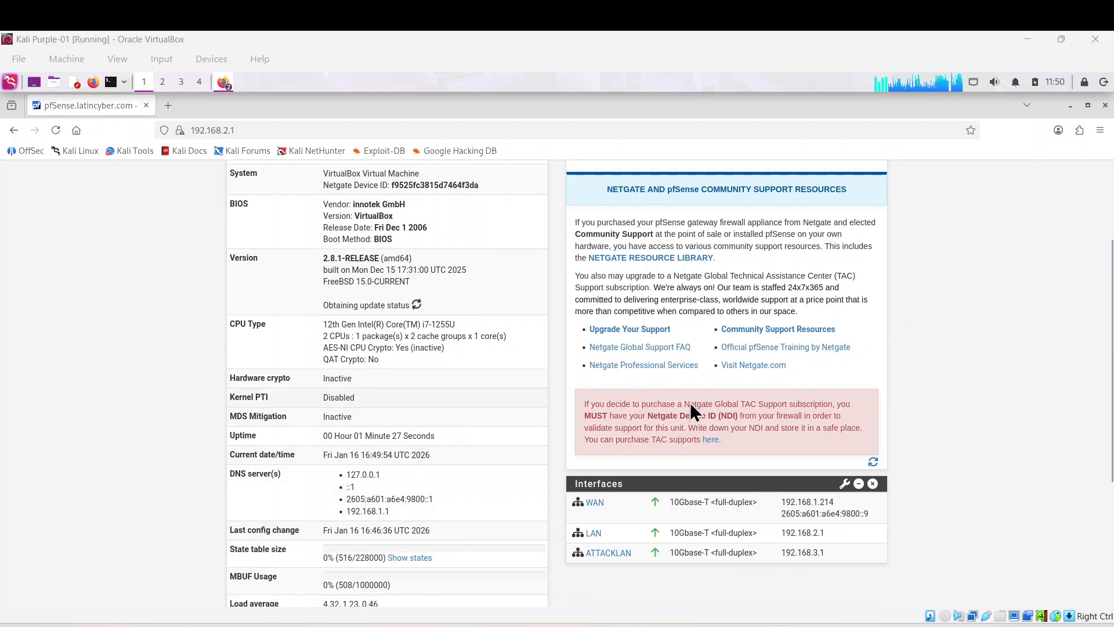
pyautogui.scroll(-1, 701, 566)
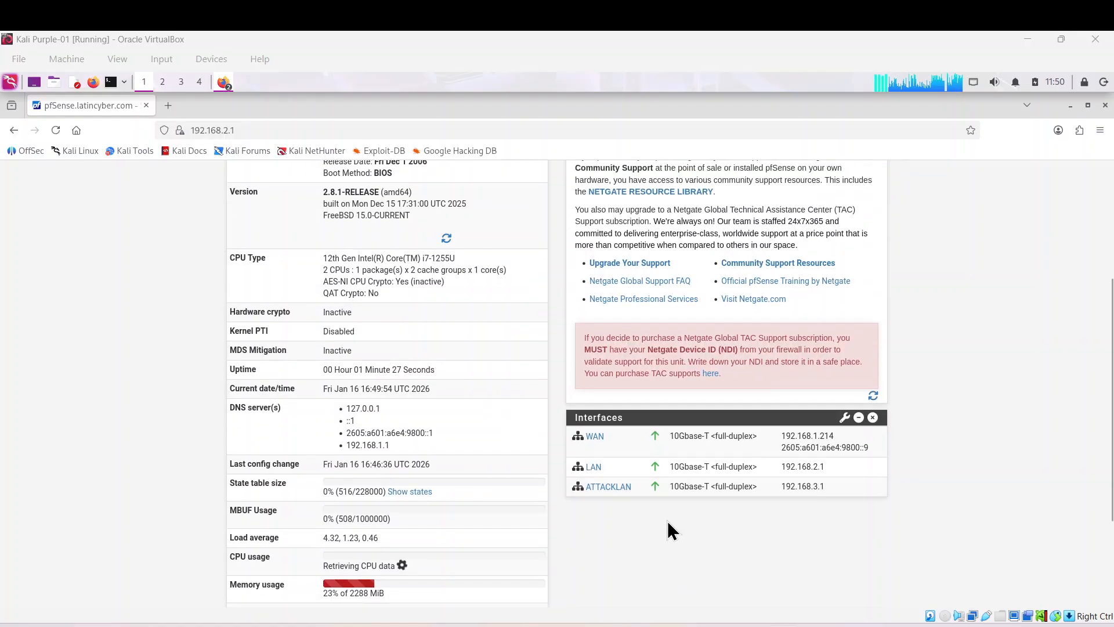